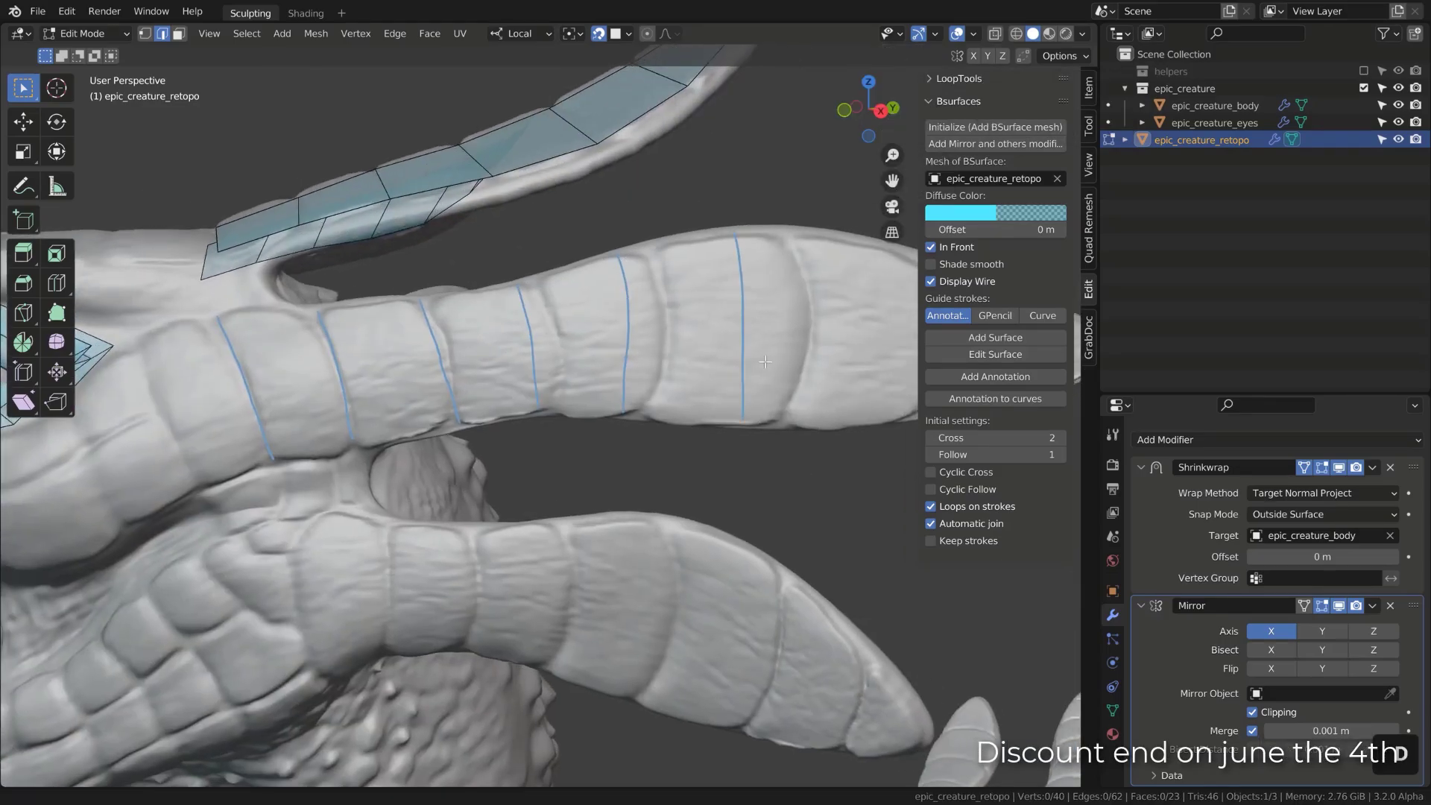
- Finish the annotation strokes across the creature's long ear-like horn and add a Bsurfaces surface from them
left_click_drag(653, 228, 663, 401)
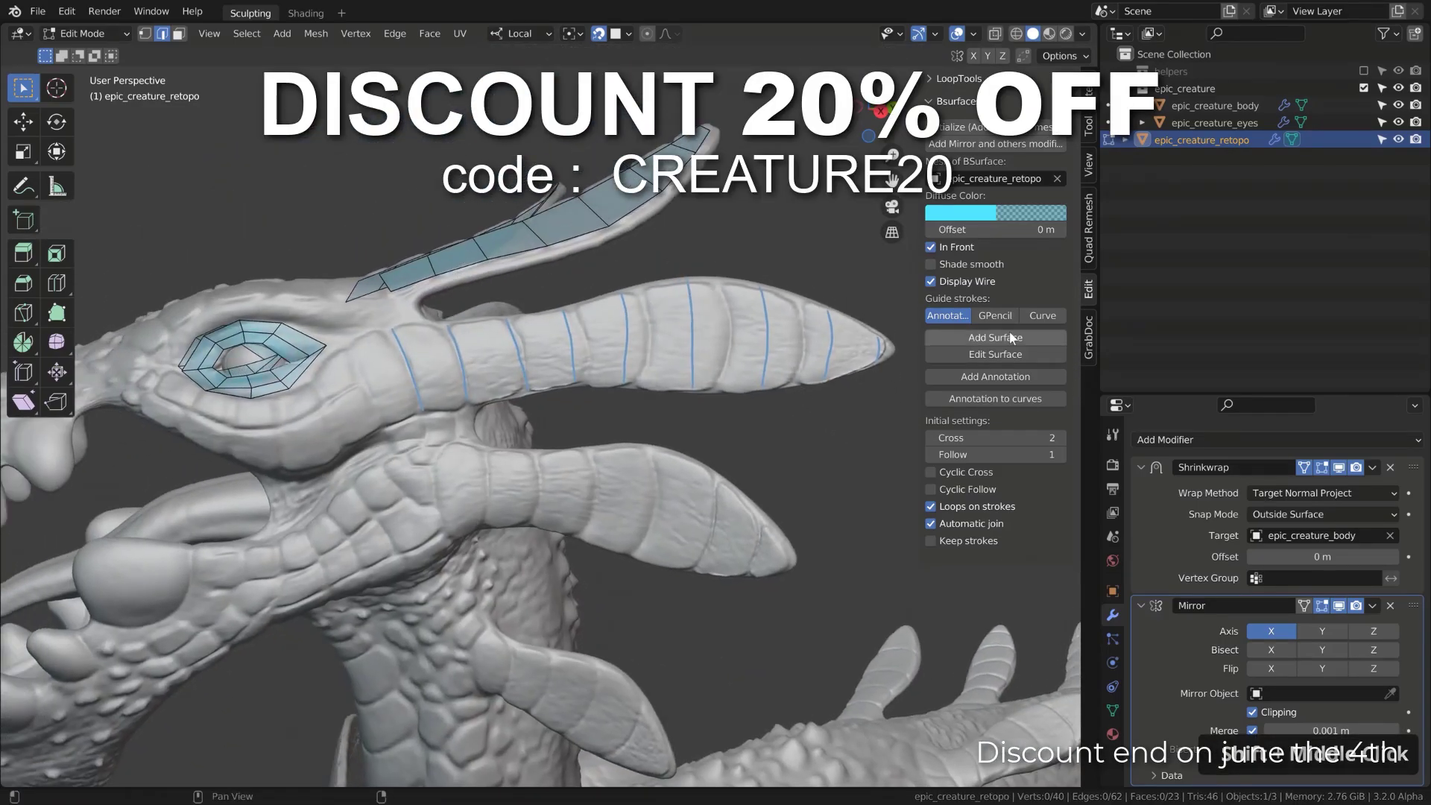
left_click(988, 337)
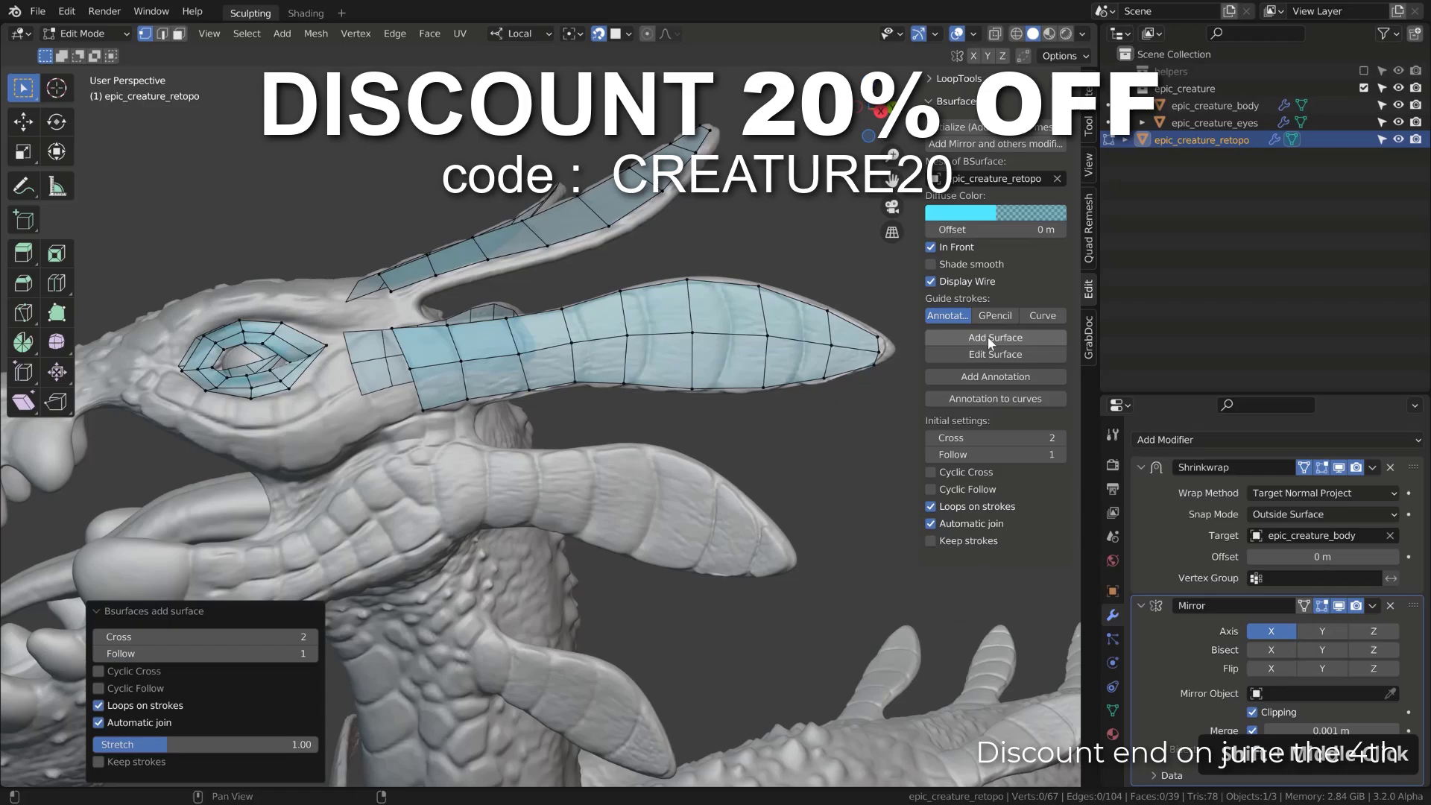
left_click(99, 637)
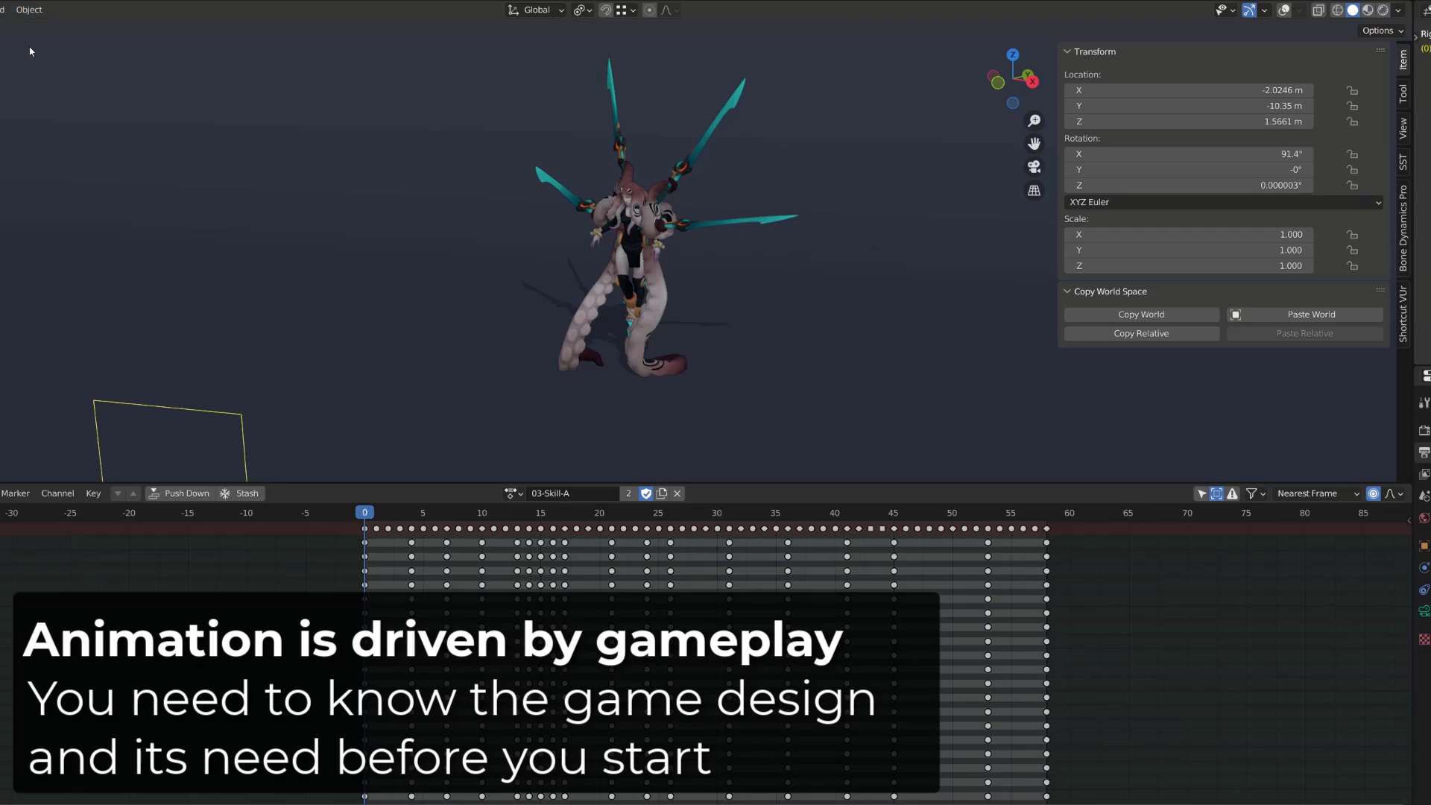
- Play the 03-Skill-A animation and switch to the Layout.001 workspace
key("space")
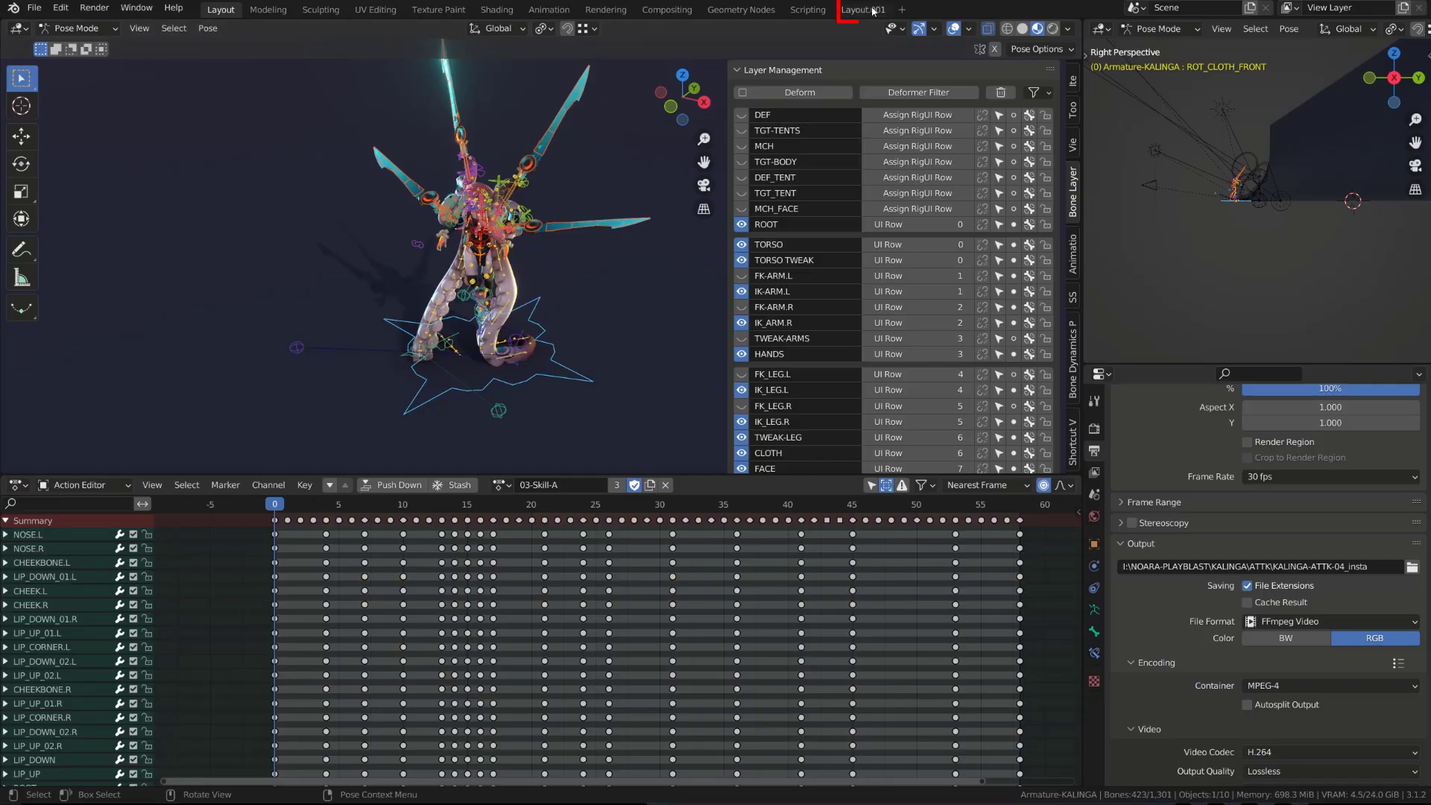
left_click(868, 10)
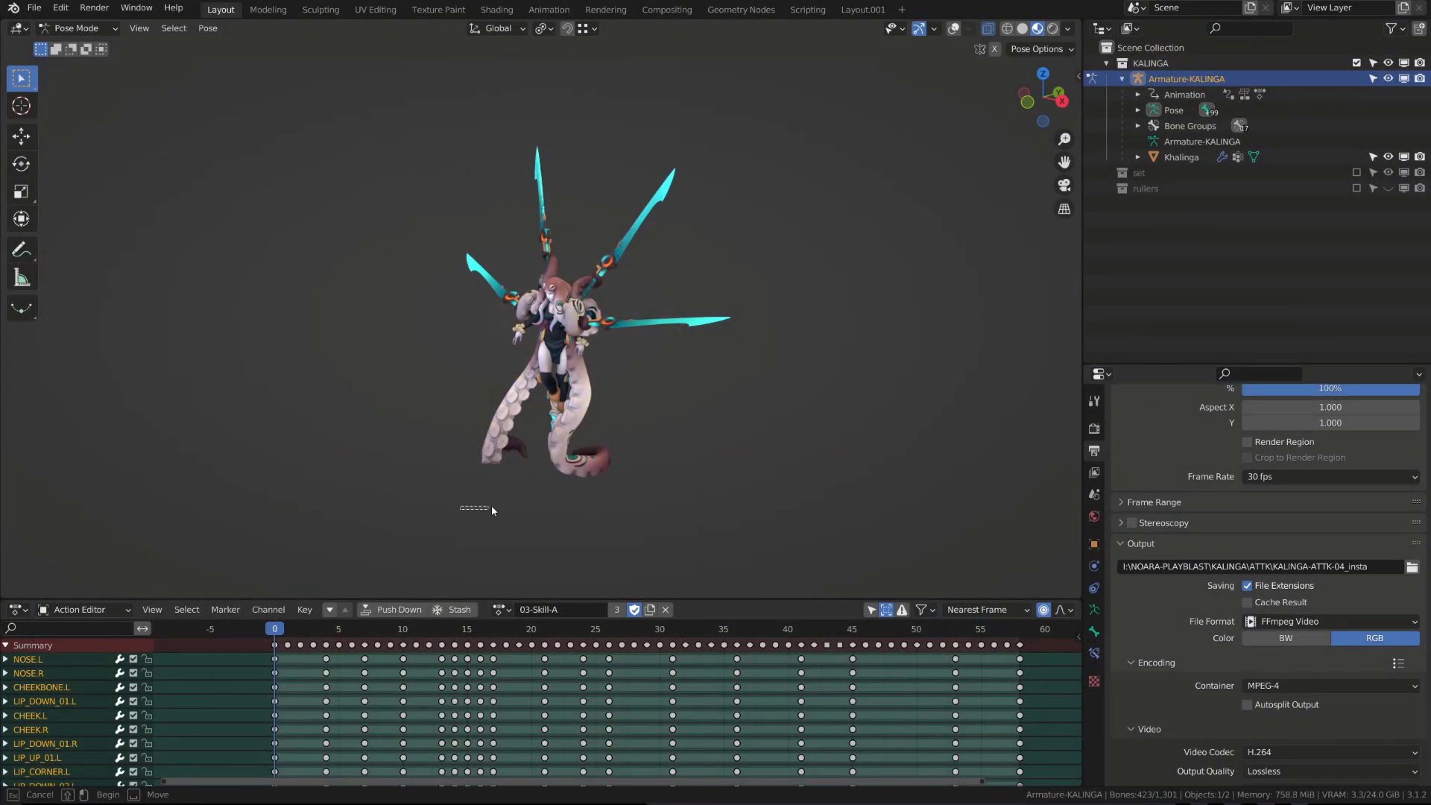
- Deselect all bones and inspect the character's 03-Skill-A action from the front
left_click(492, 508)
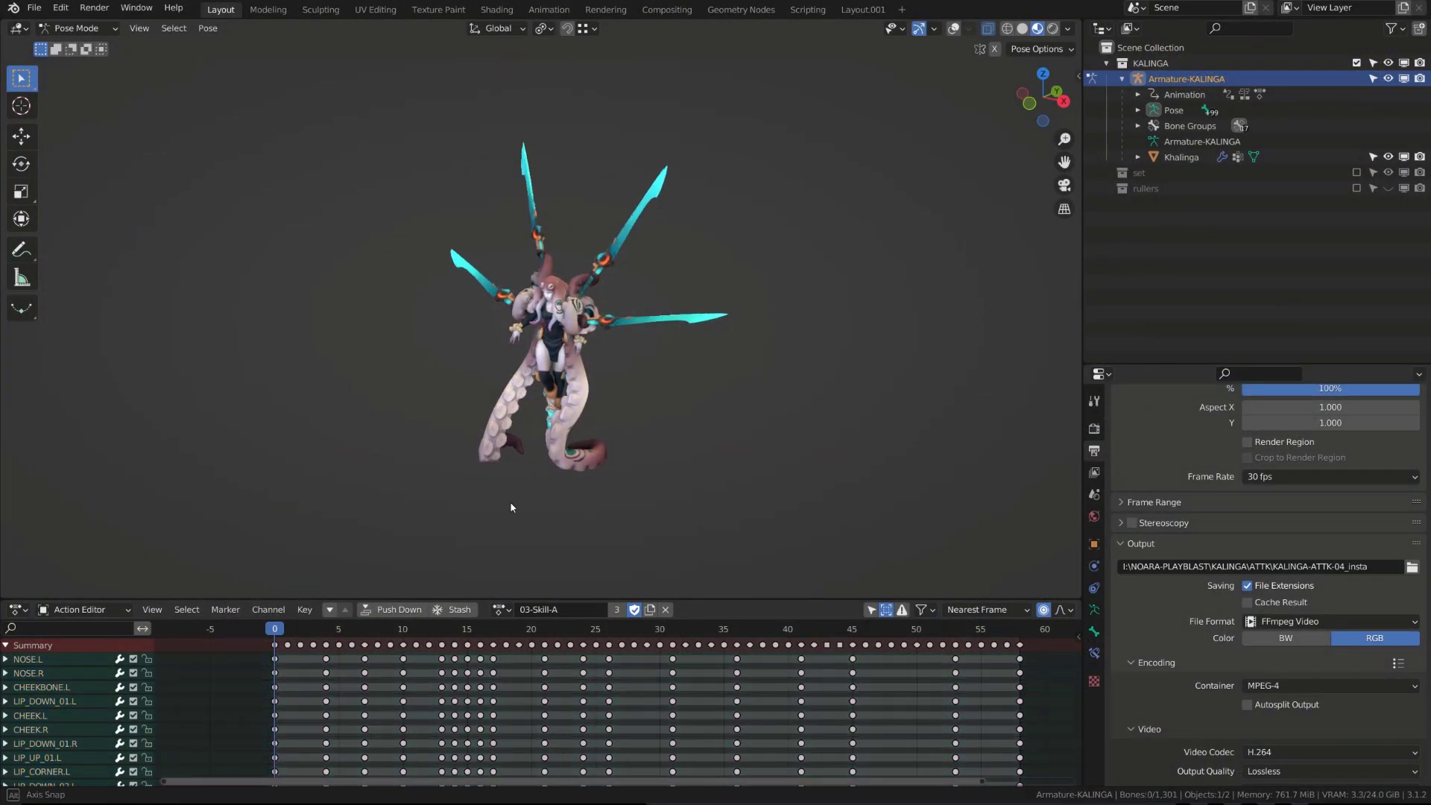
middle_click_drag(511, 505, 126, 490)
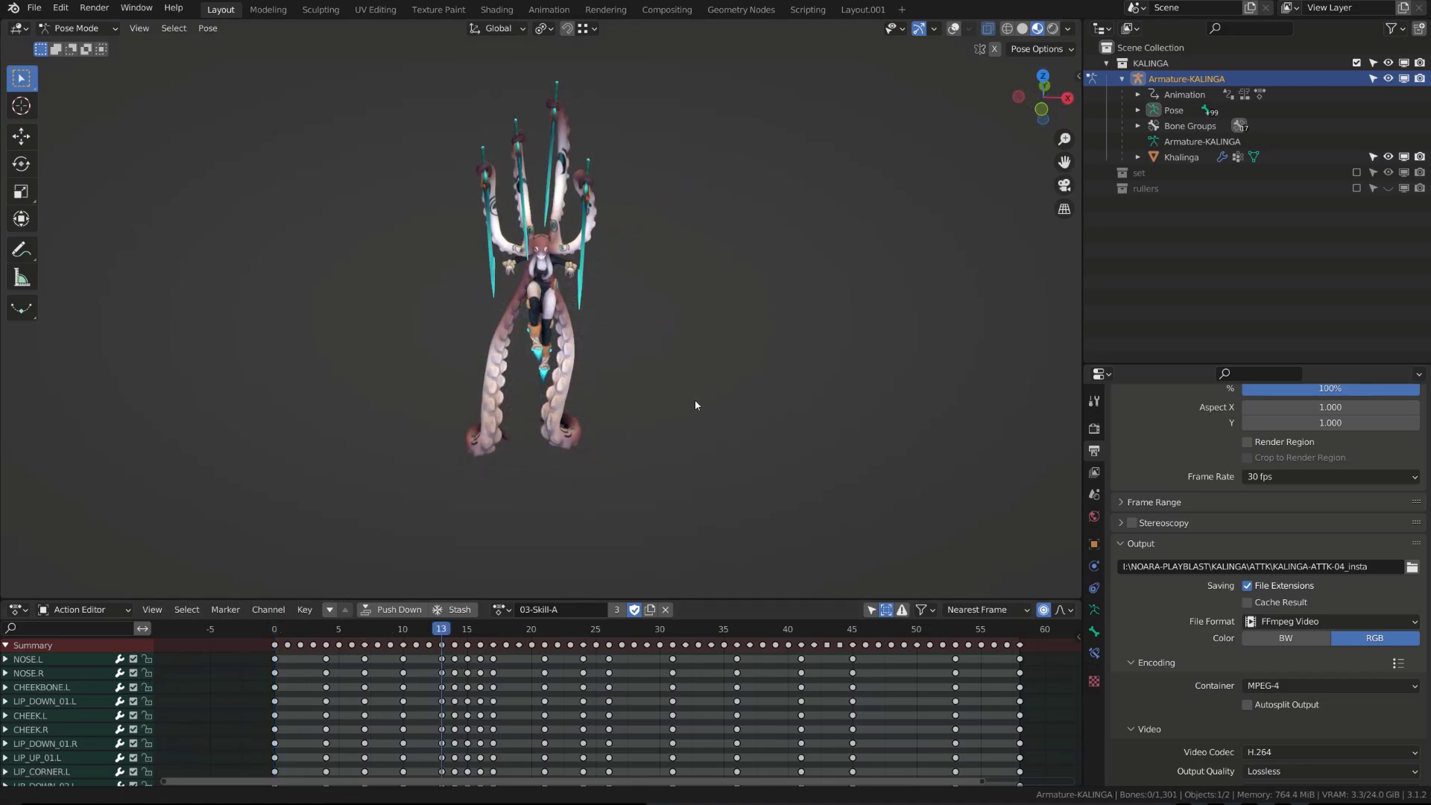
middle_click_drag(695, 401, 720, 454, "ctrl")
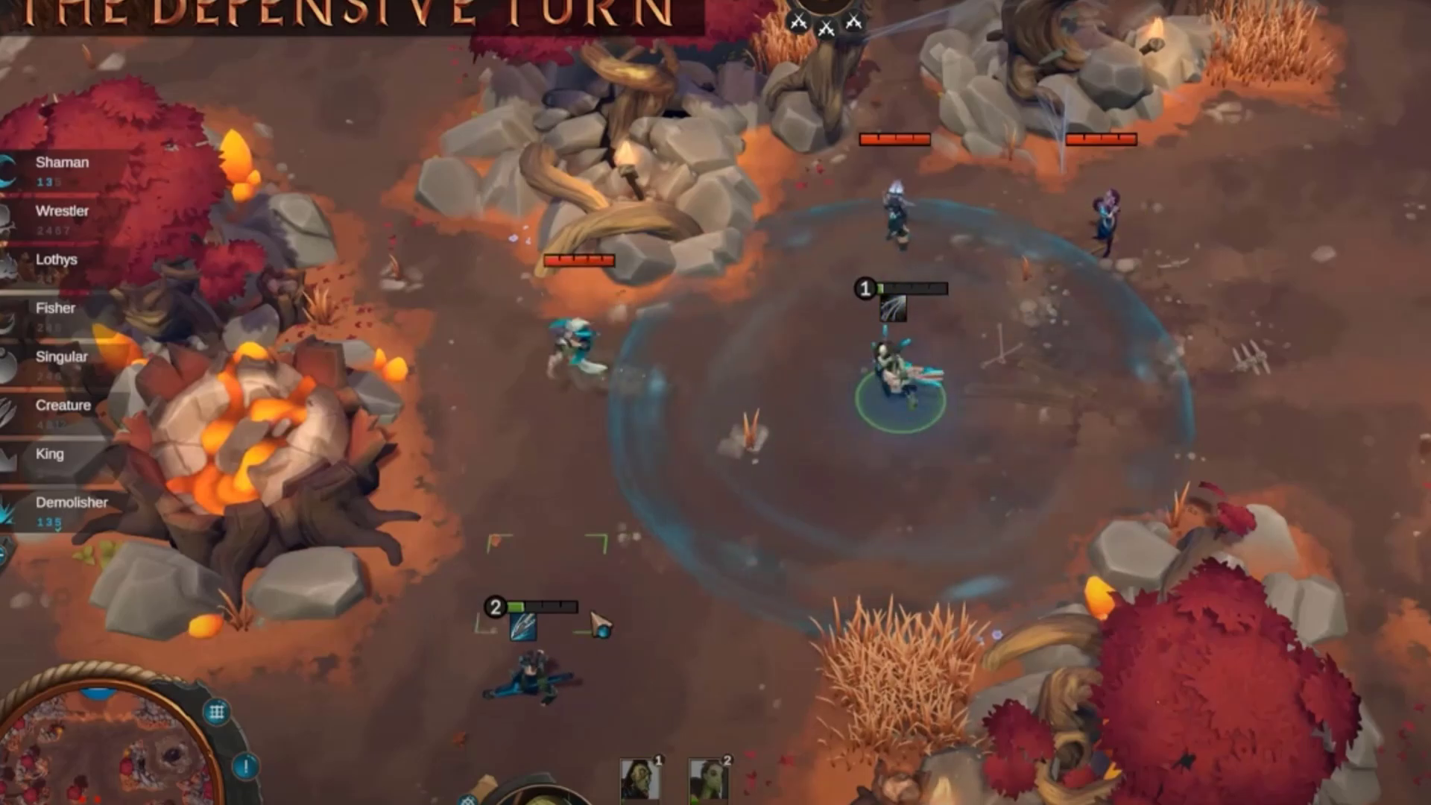
left_click(538, 666)
left_click(882, 423)
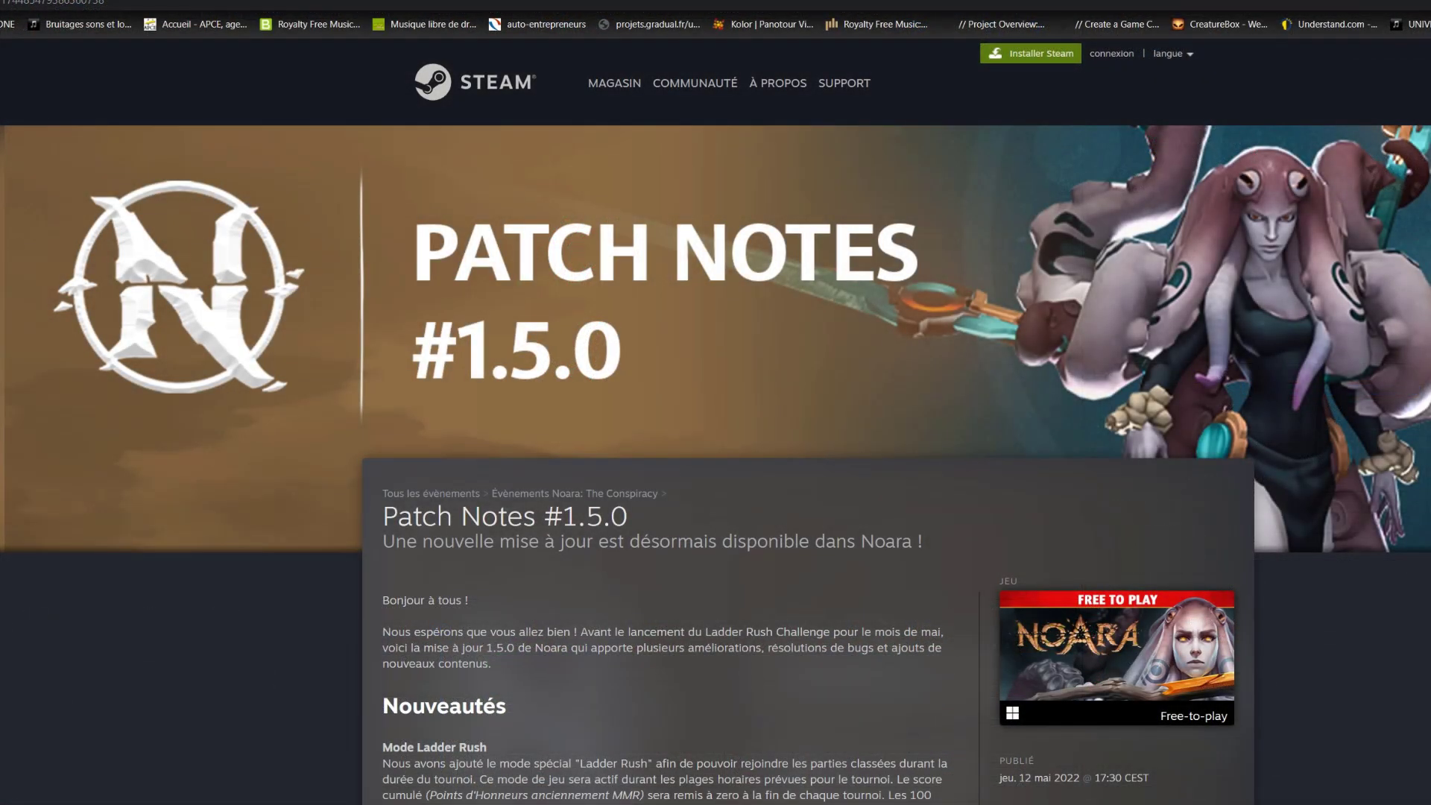
scroll(715, 422, "down", 9)
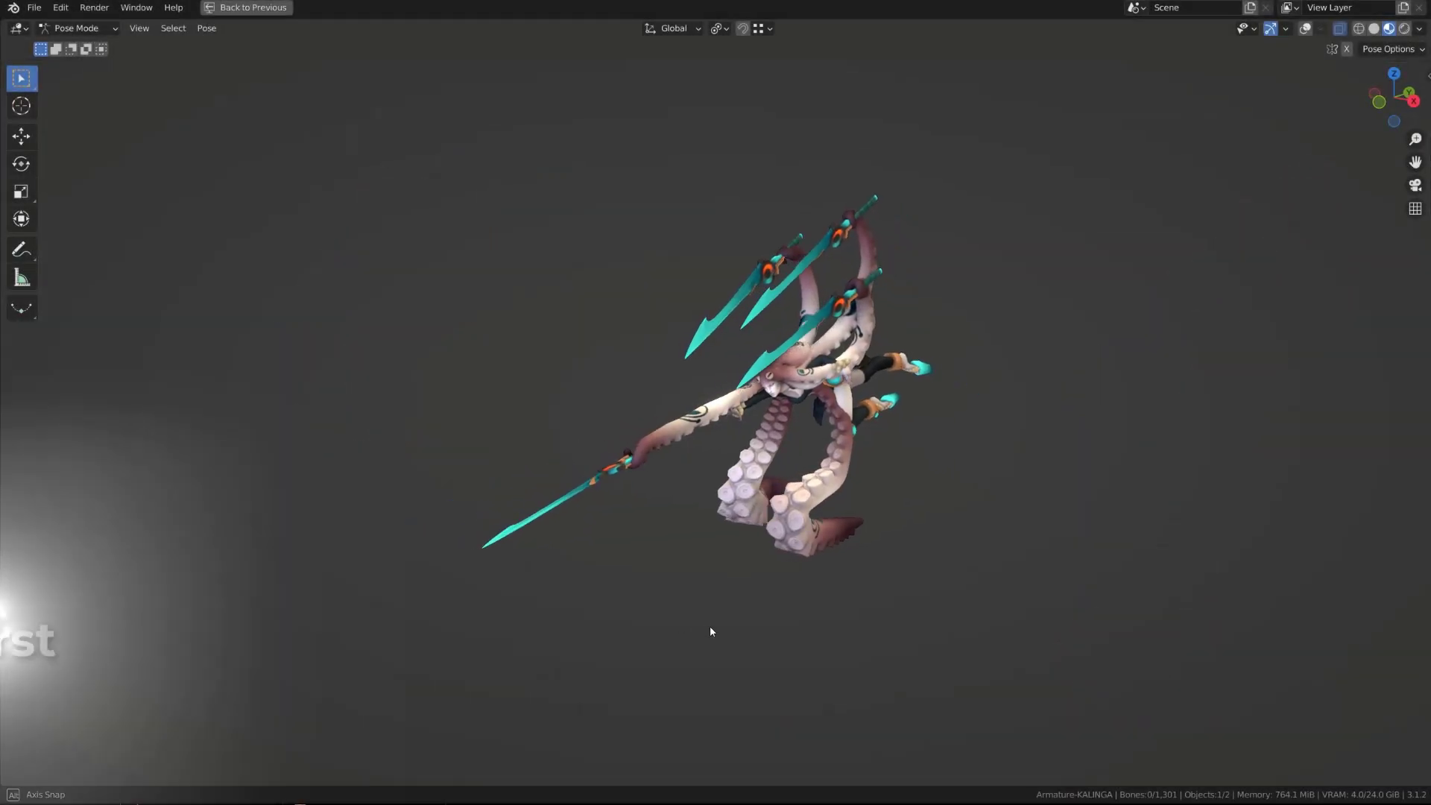
- Try moving the character's torso control in the lunging attack pose
middle_click_drag(849, 635, 996, 630)
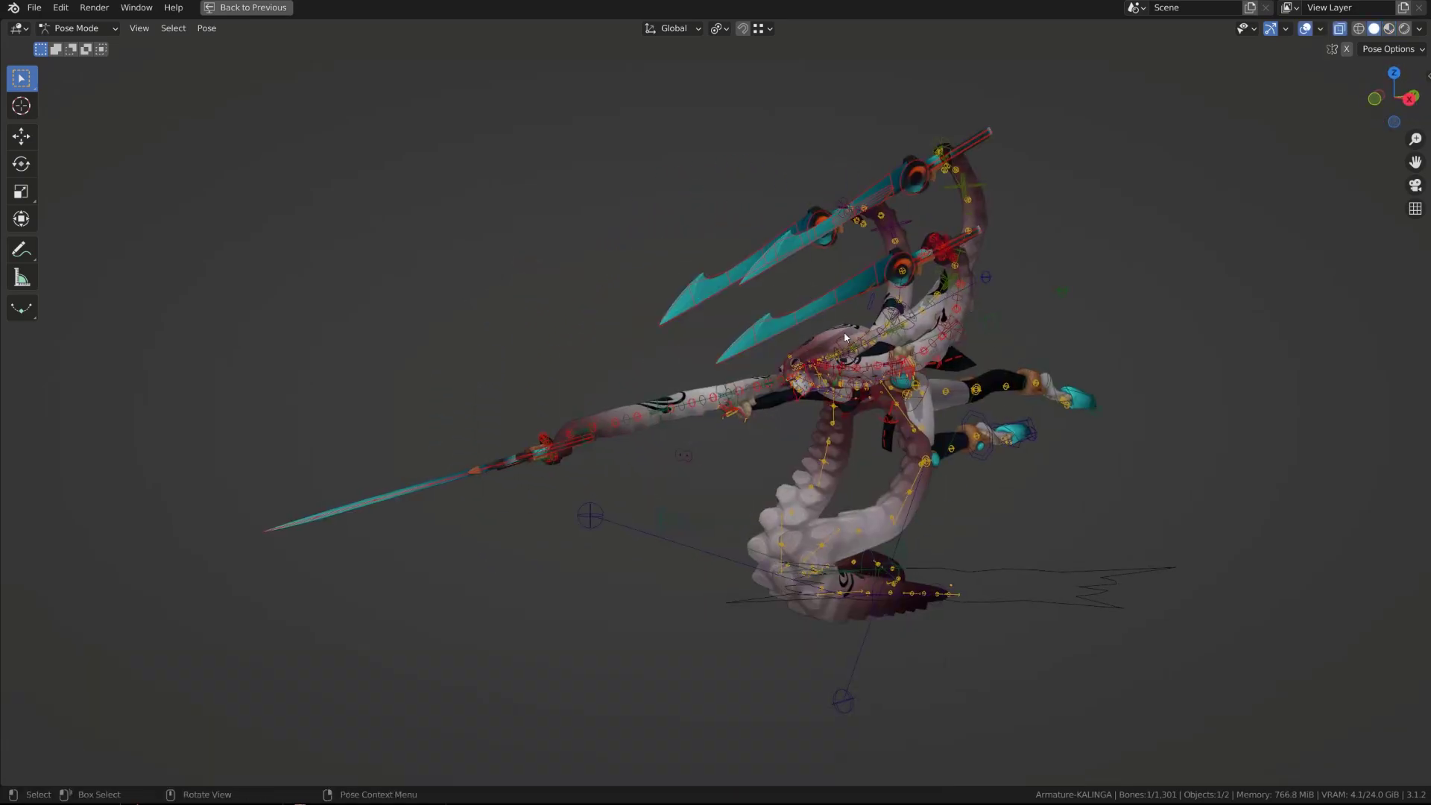
key("g")
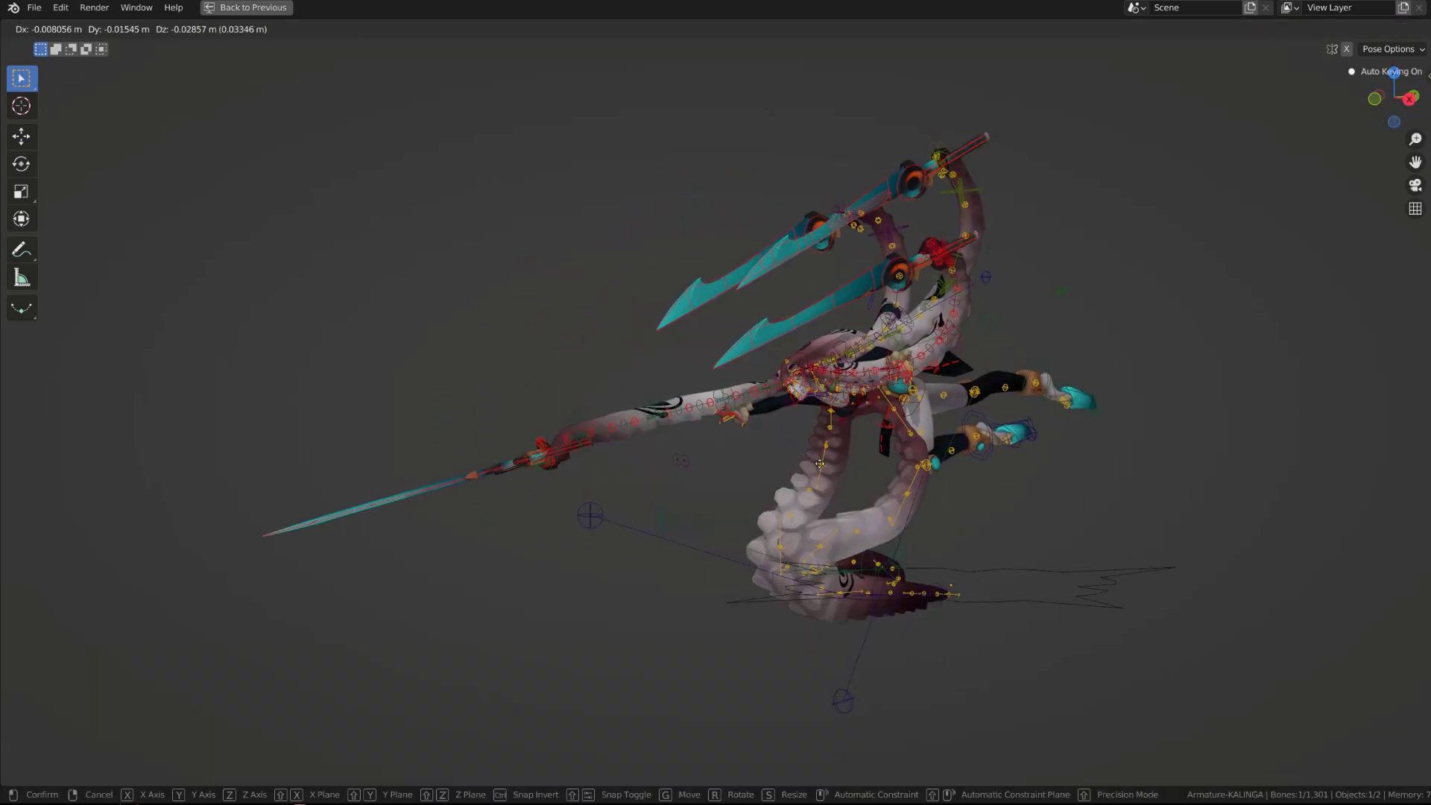
left_click(905, 395)
middle_click_drag(1003, 452, 951, 473)
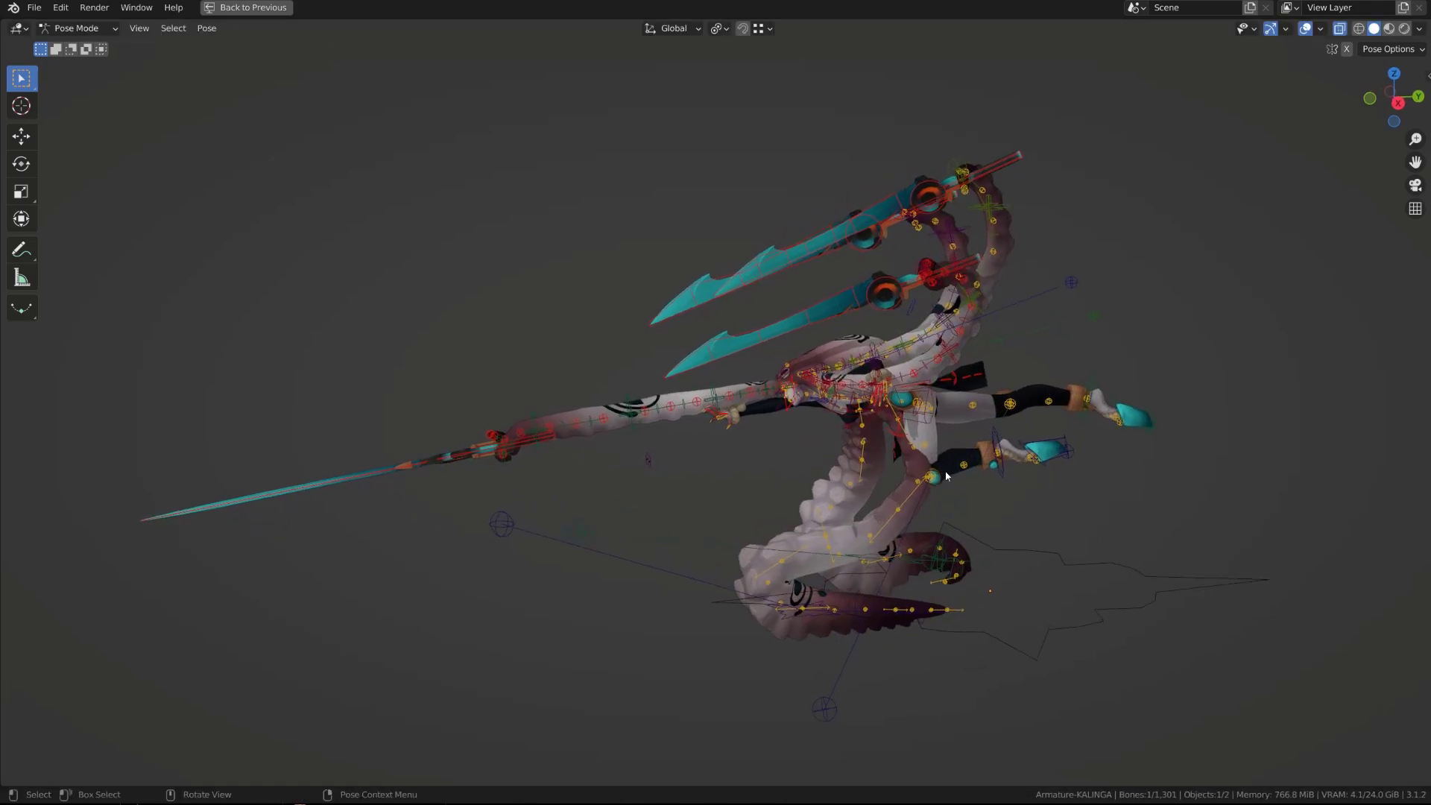
- Select the two foot control bones of the character's human legs
left_click(996, 485)
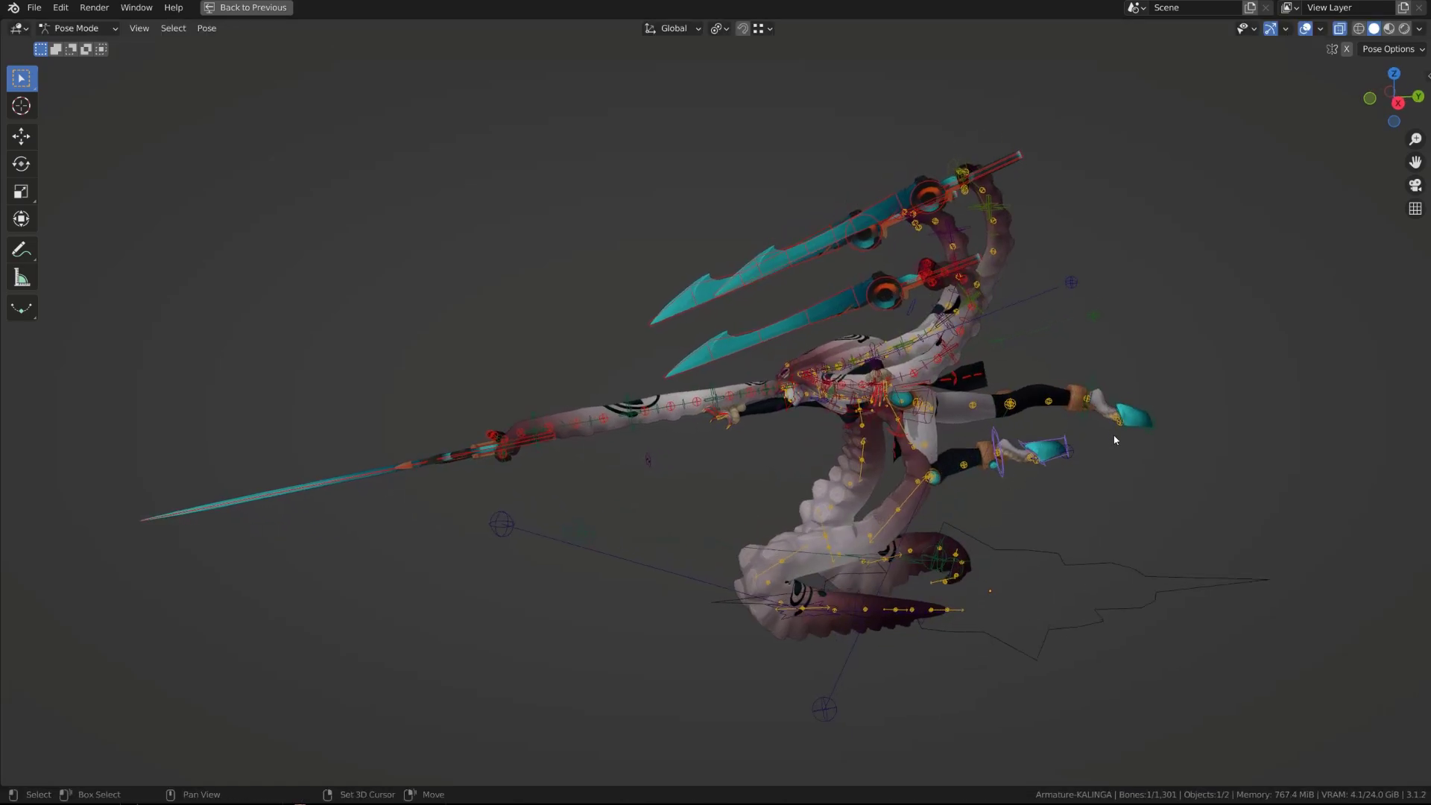
left_click(1073, 405)
scroll(925, 463, "up", 3)
middle_click_drag(925, 464, 966, 446)
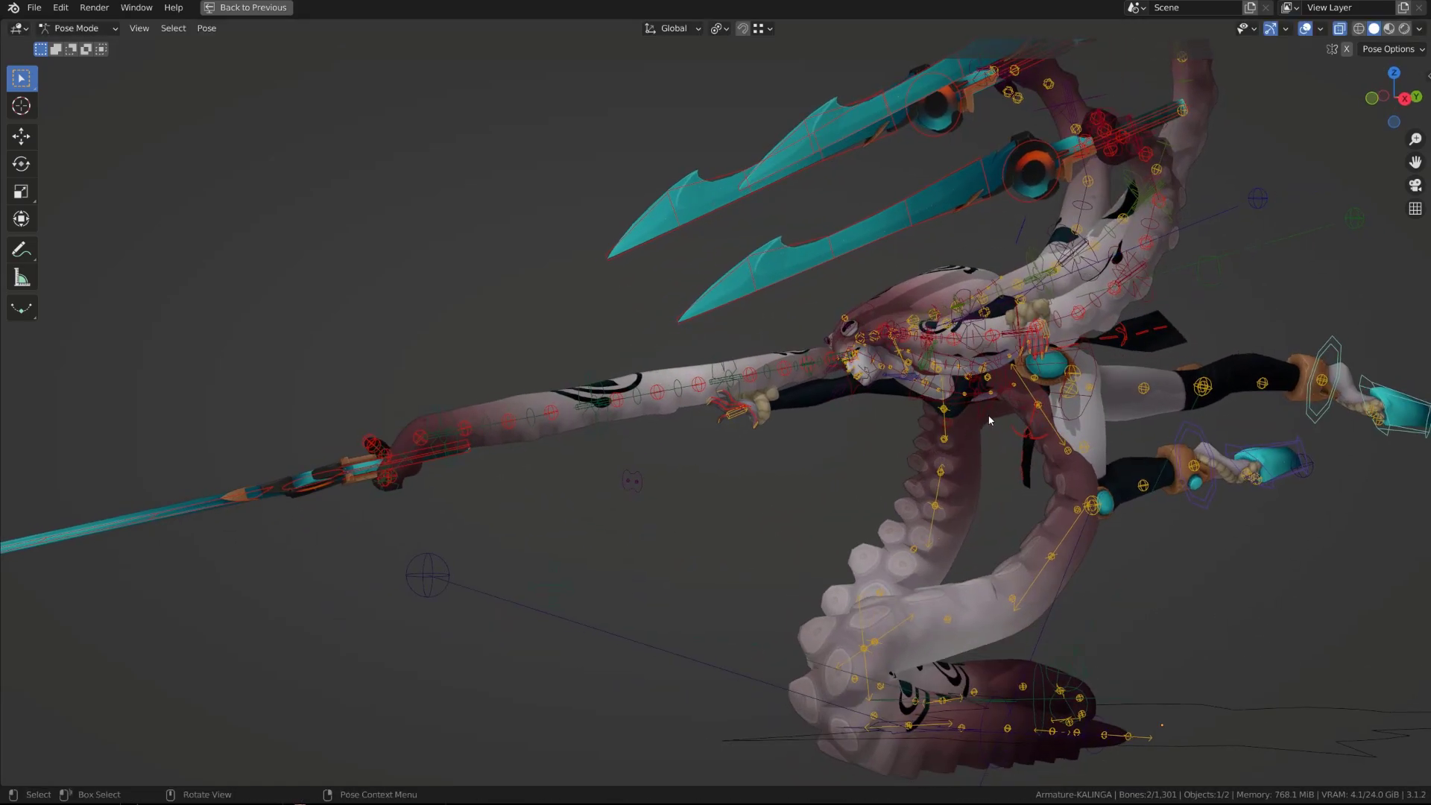
- Try moving the control at the hips, and try rotating the upper body in side view
left_click(988, 419)
key("g")
right_click(978, 420)
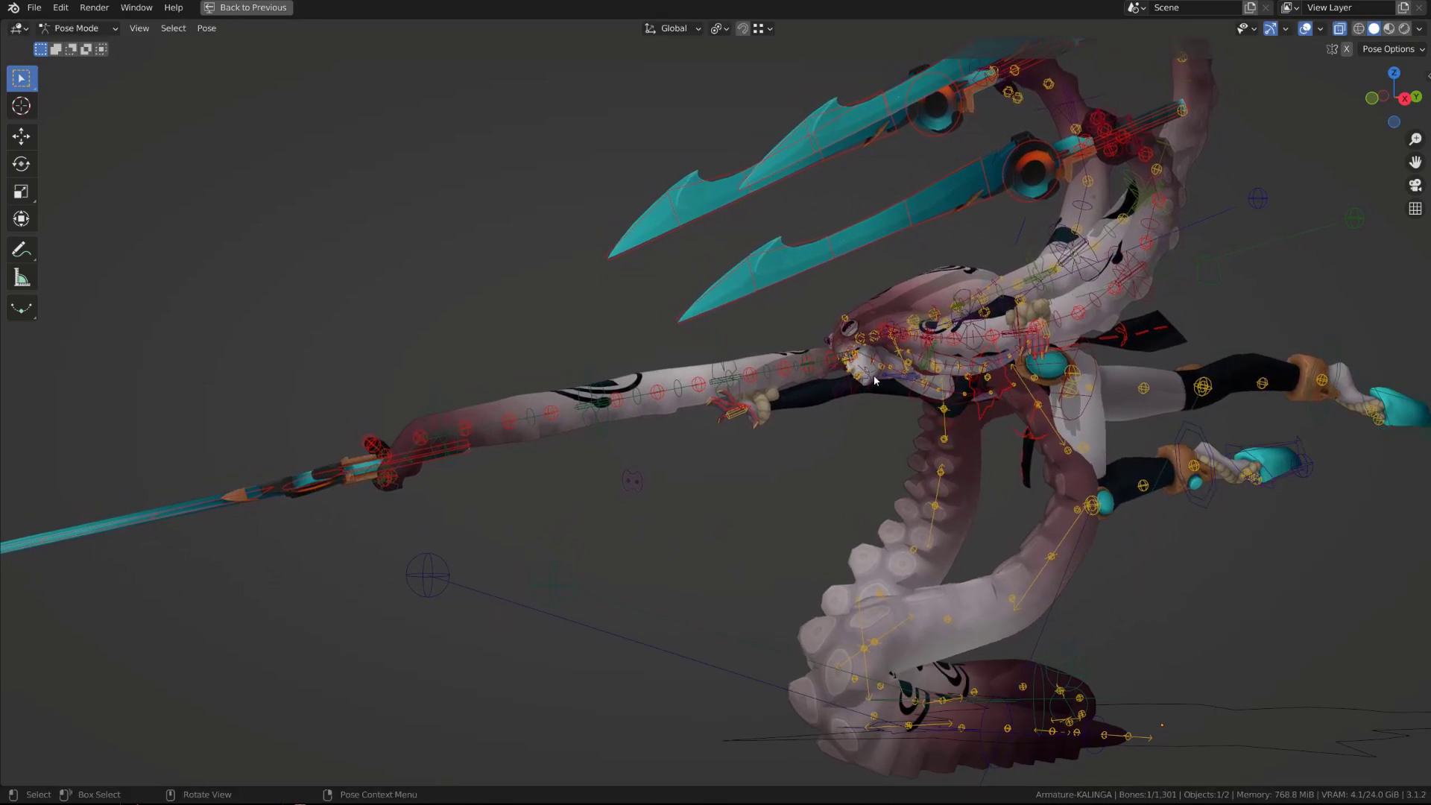
key("r")
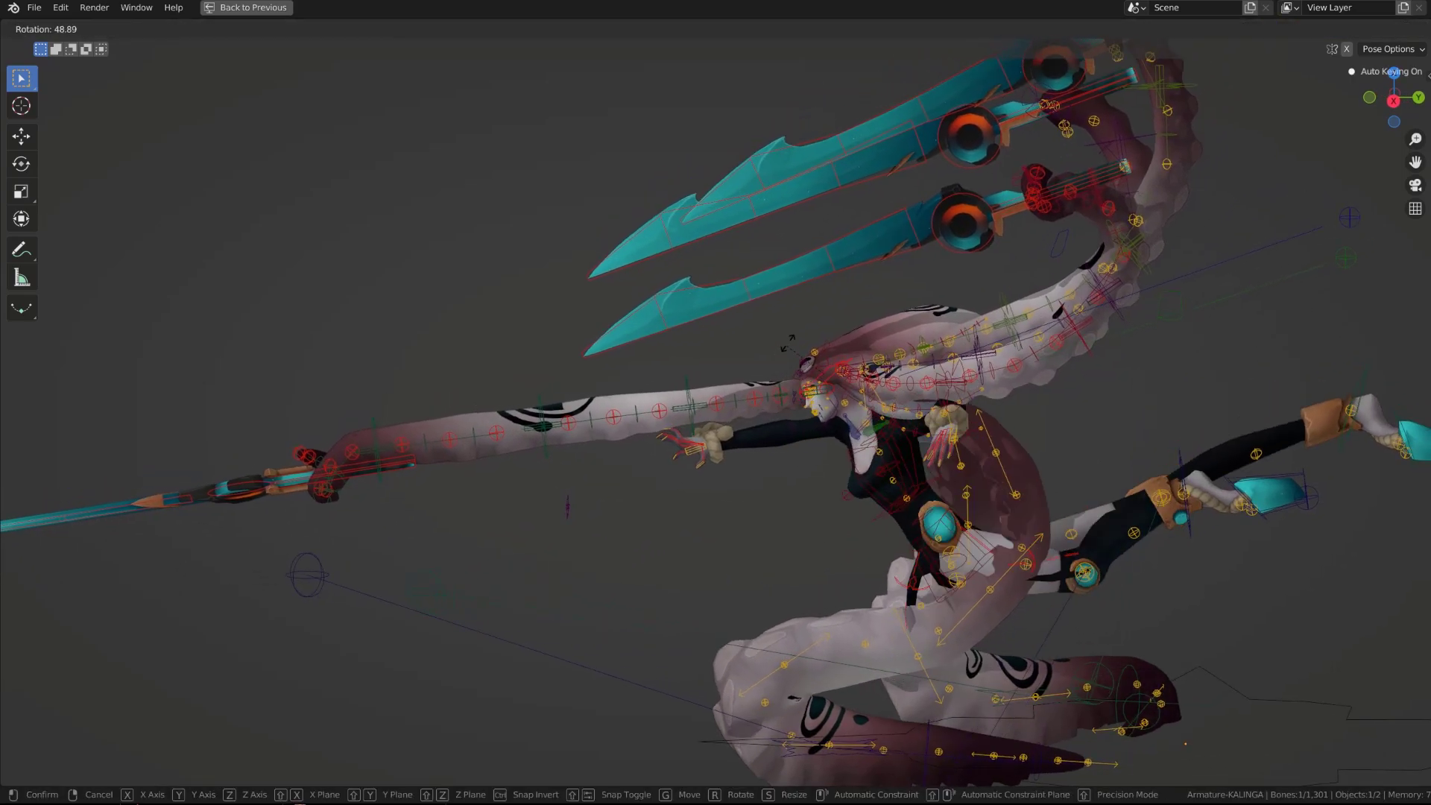
left_click(814, 363)
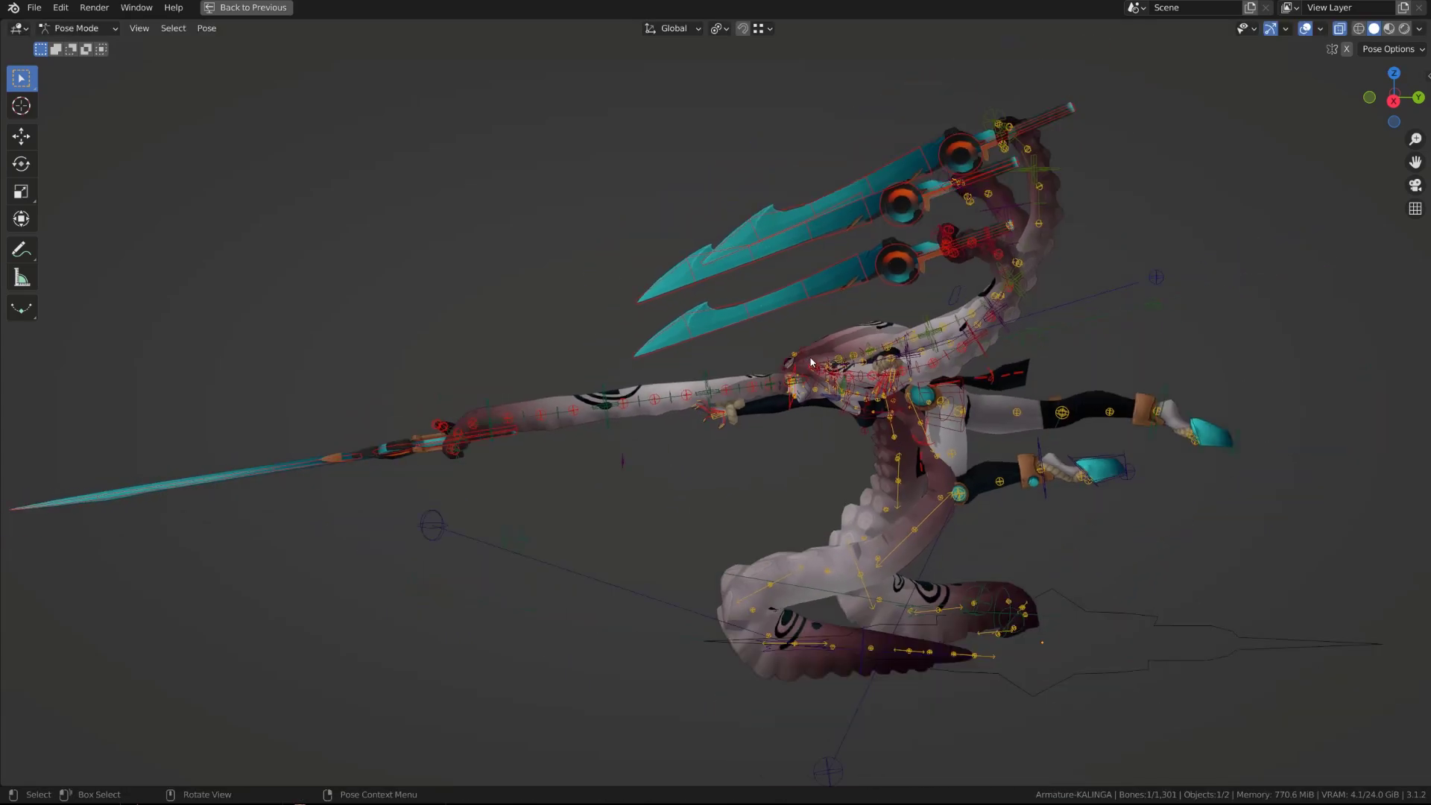
- Try rotating the controls at the base and middle of the uppermost sword tentacle
left_click(930, 345)
middle_click_drag(931, 343, 986, 337)
key("r")
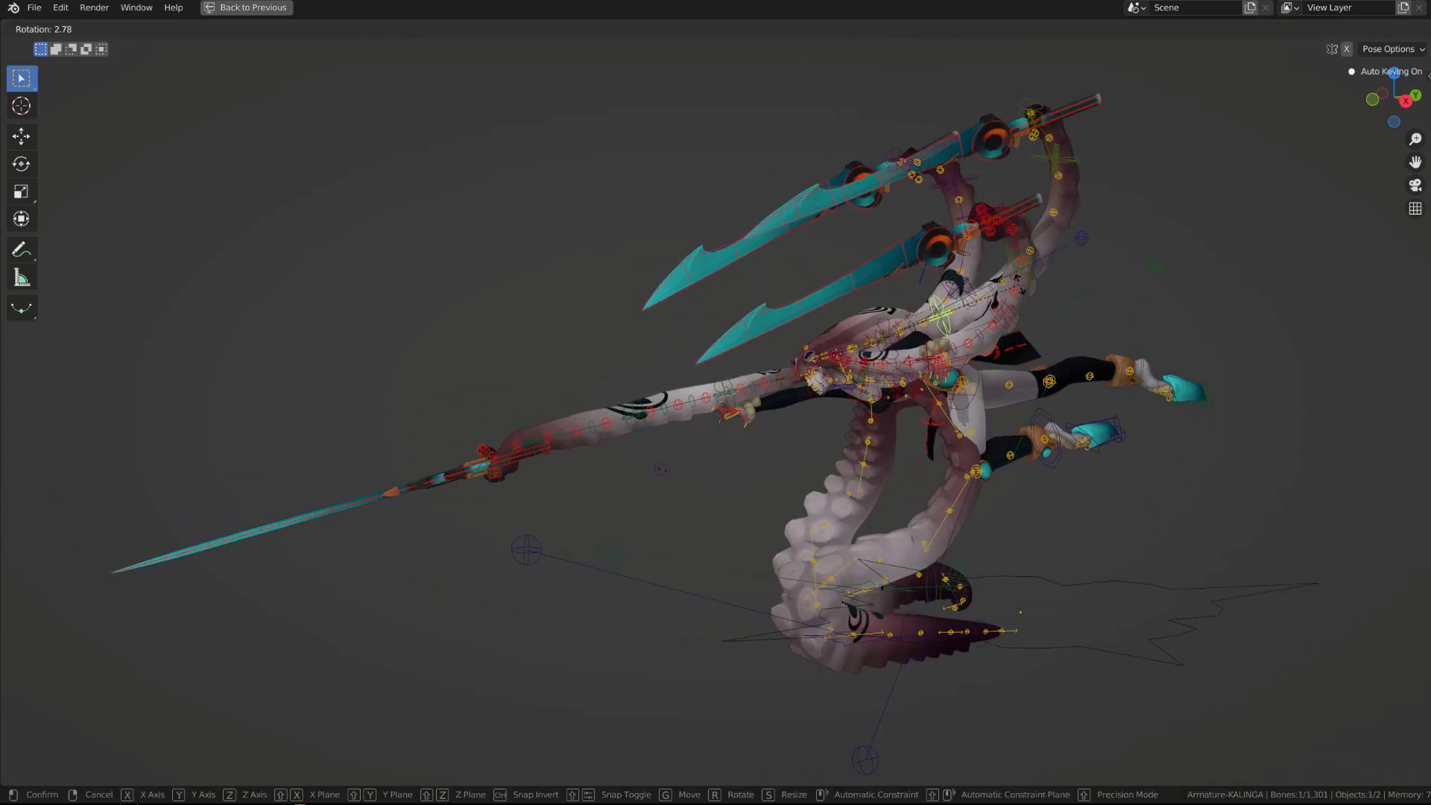
left_click(1018, 272)
left_click(1021, 256)
key("r")
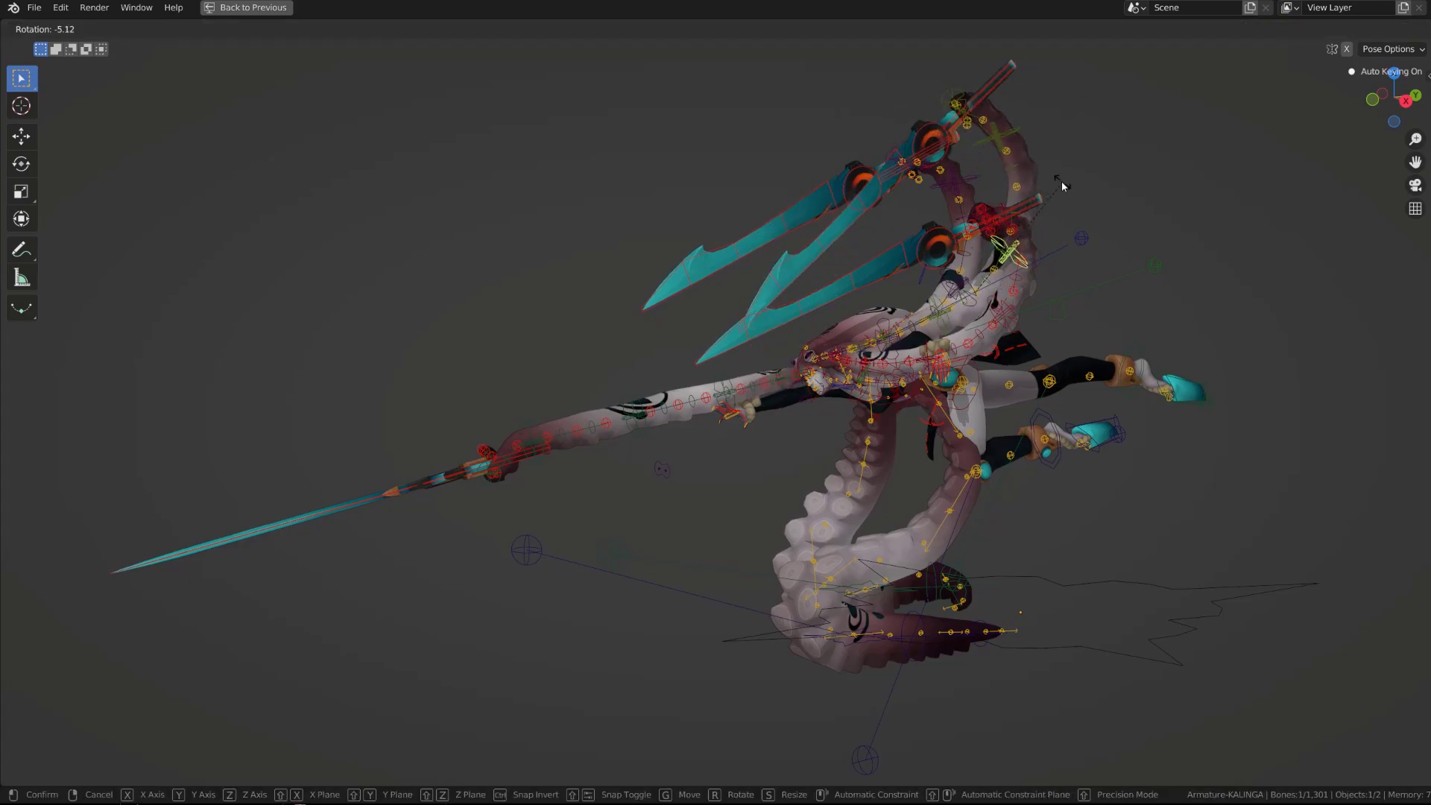
right_click(1055, 162)
- Try rotating the control near the tip of the uppermost sword tentacle, from the side and from the front
left_click(1050, 144)
key("r")
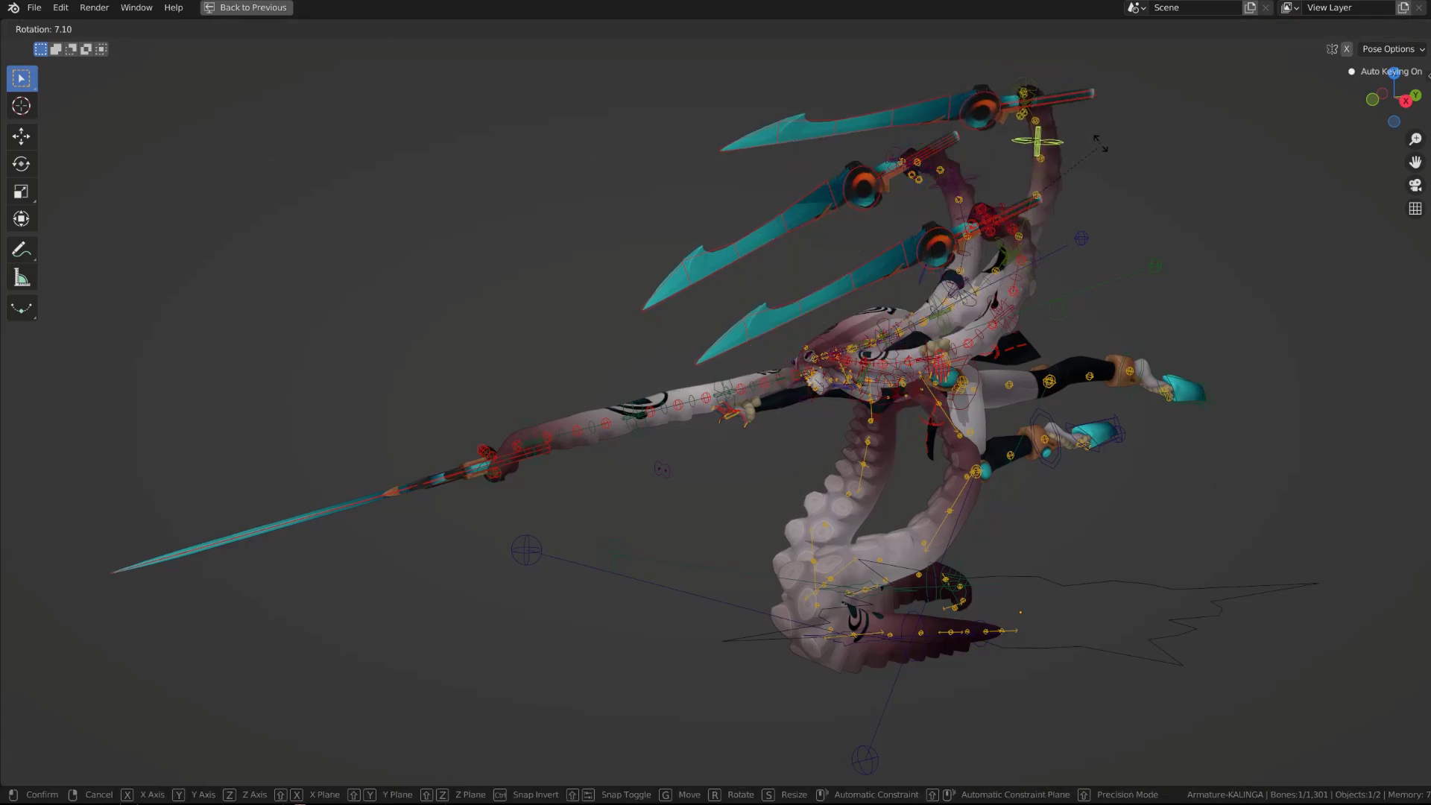
left_click(1072, 144)
scroll(894, 257, "down", 2)
middle_click_drag(854, 279, 889, 357)
key("r")
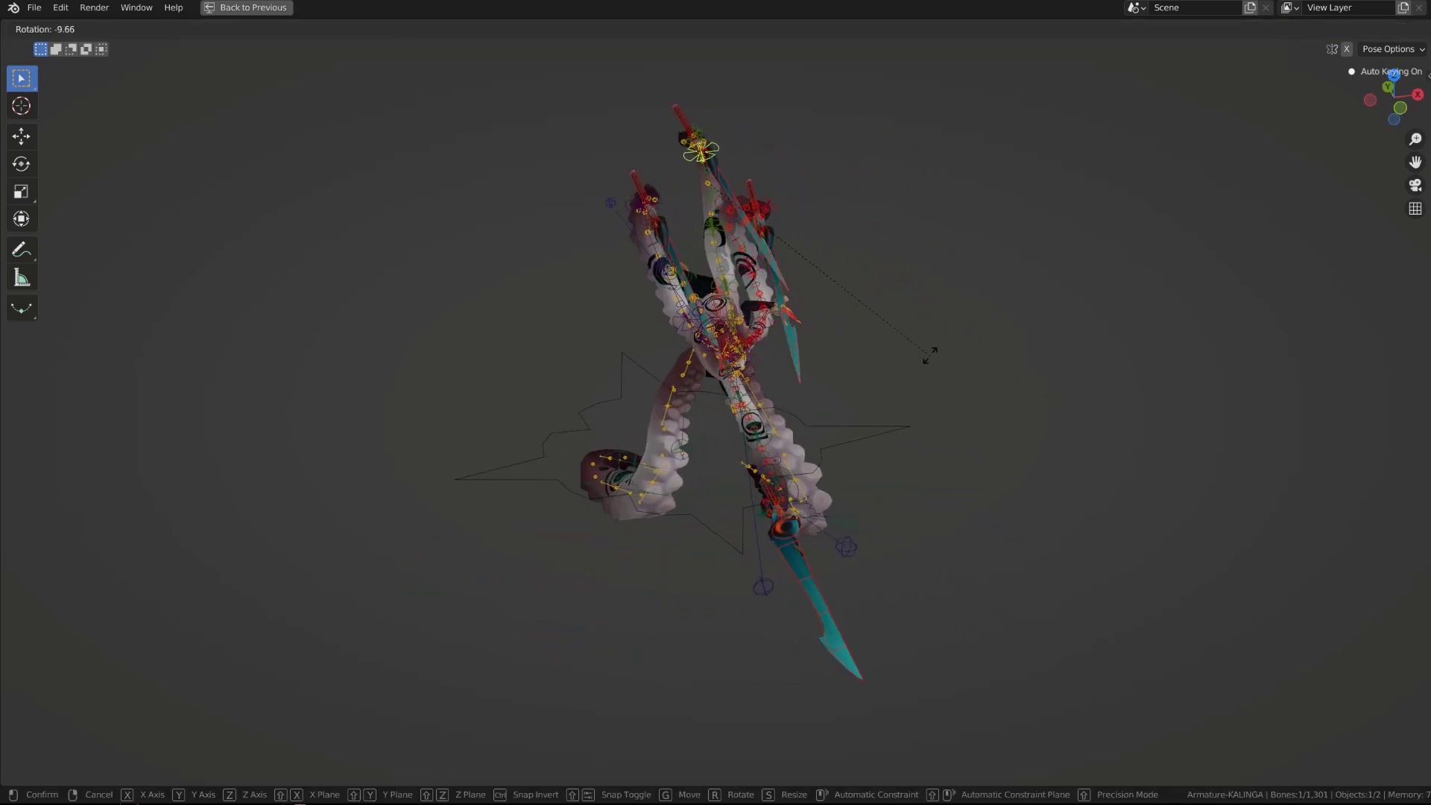
- Try moving the ground control and the upper tweak control of the near leg tentacle
key("g")
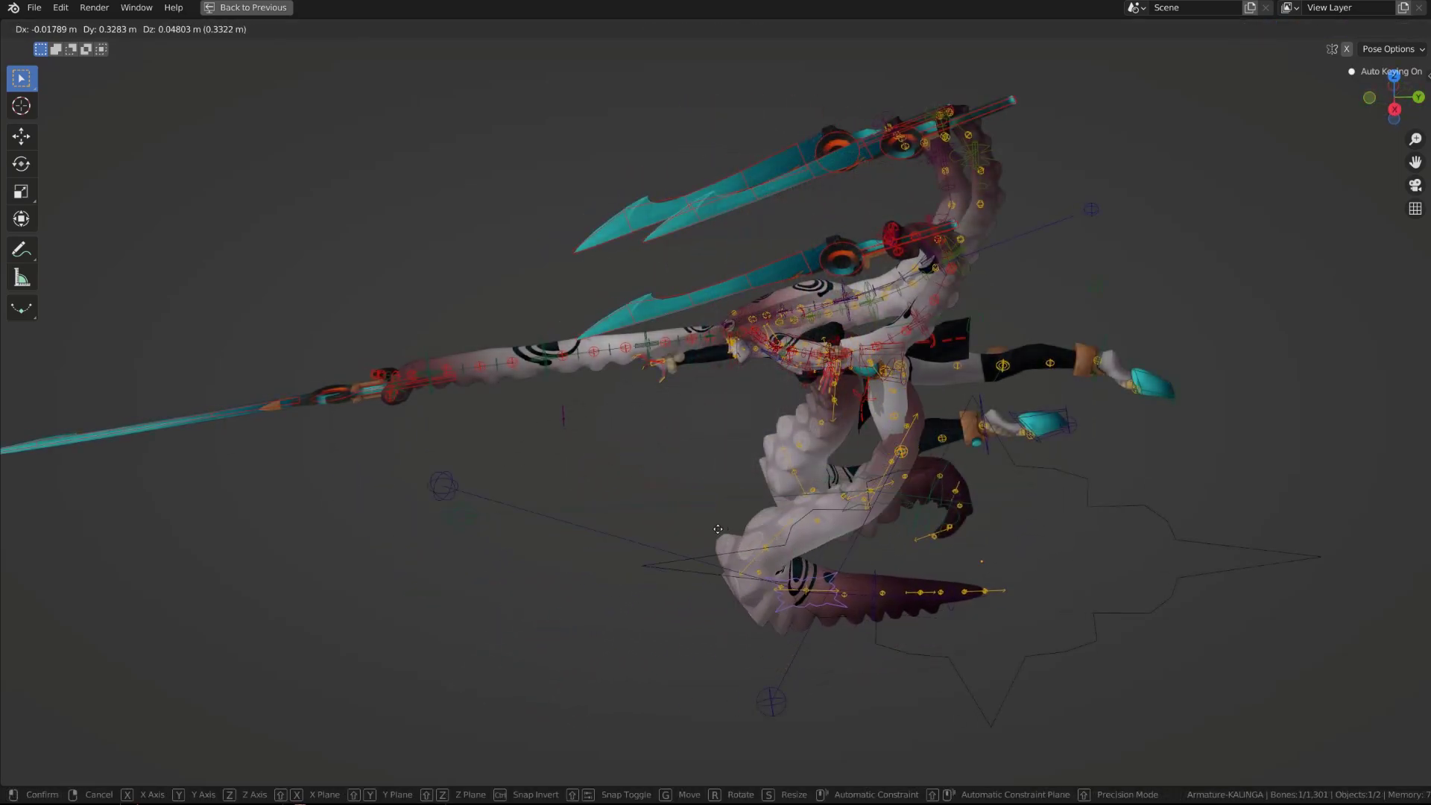
left_click(819, 577)
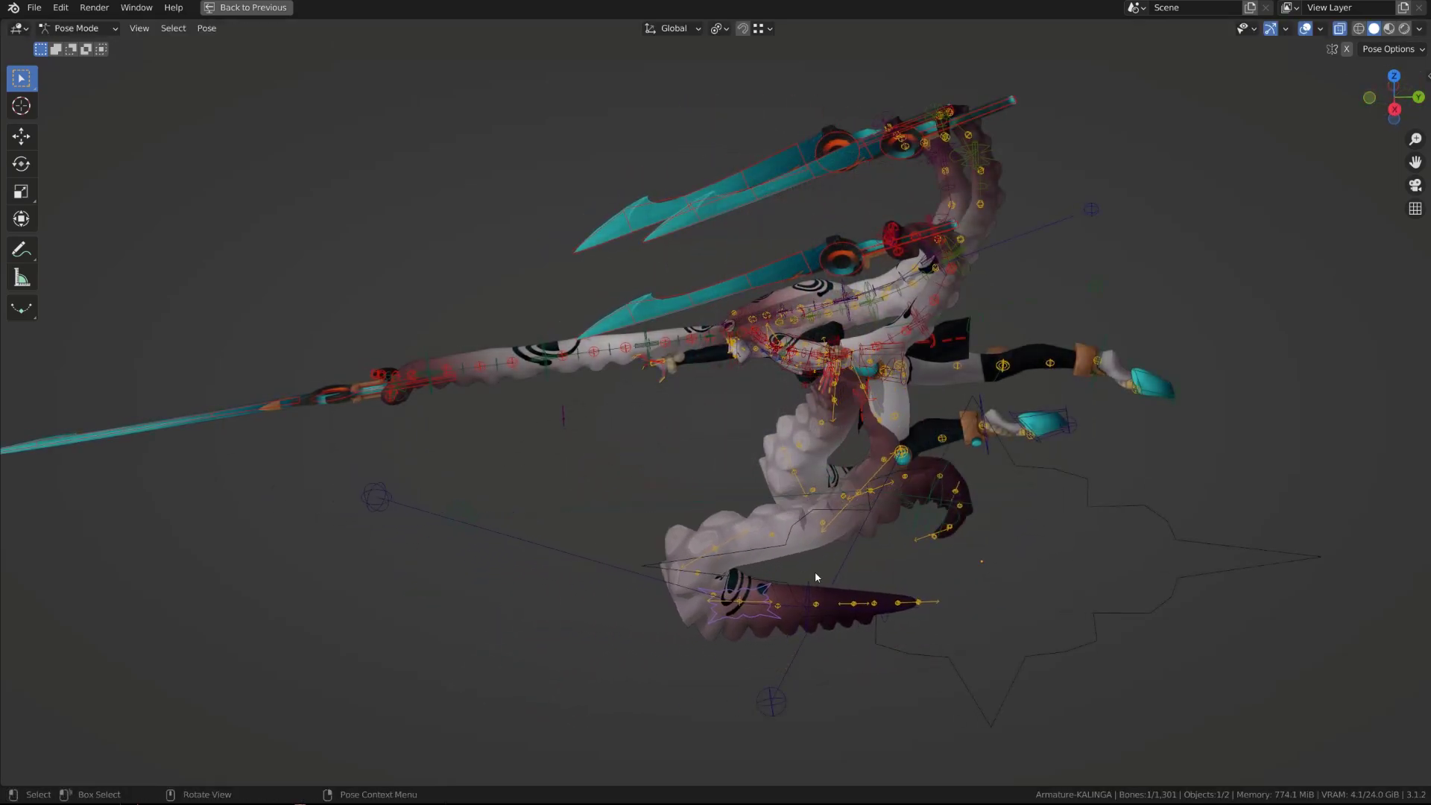
left_click(822, 530)
key("g")
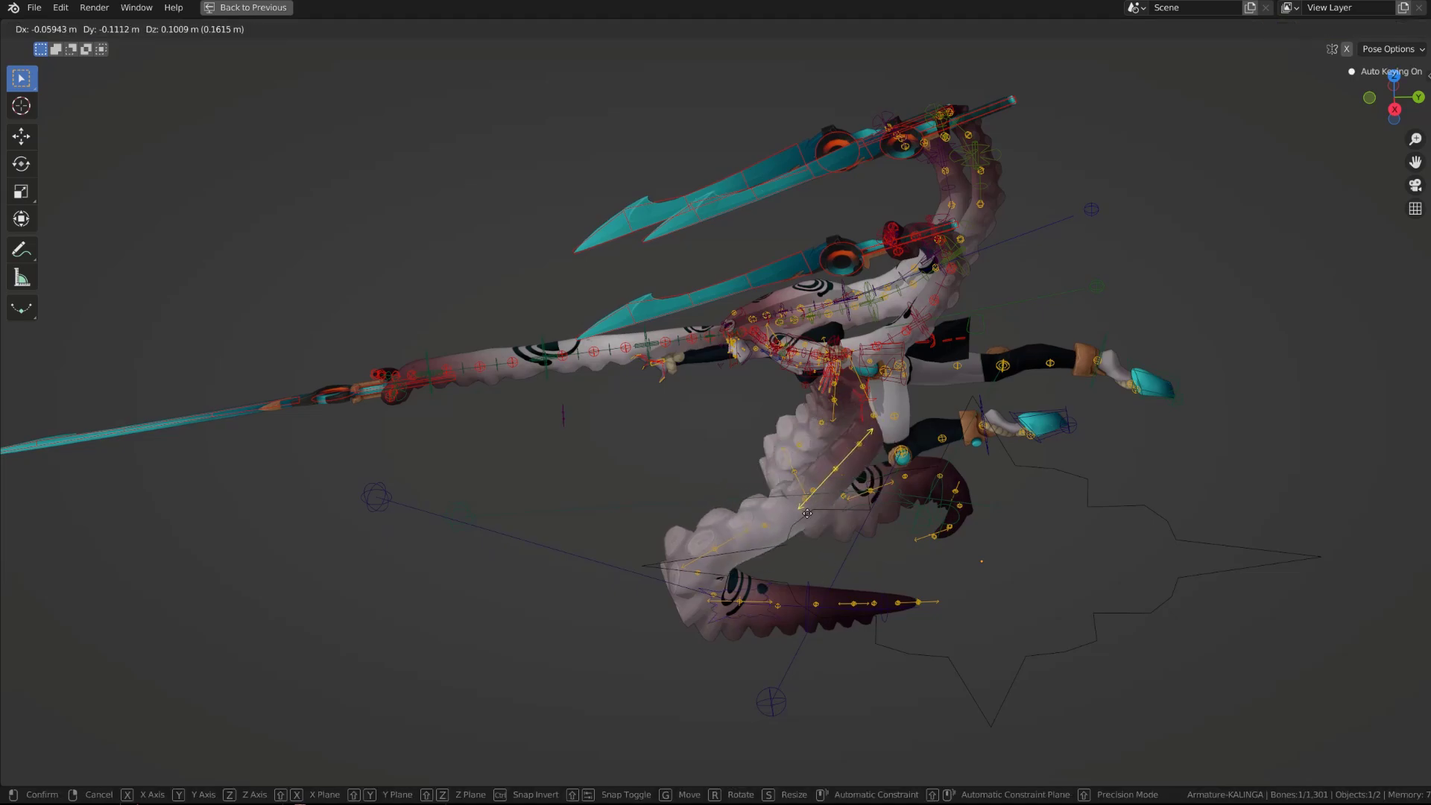
right_click(743, 527)
middle_click_drag(743, 531, 823, 491)
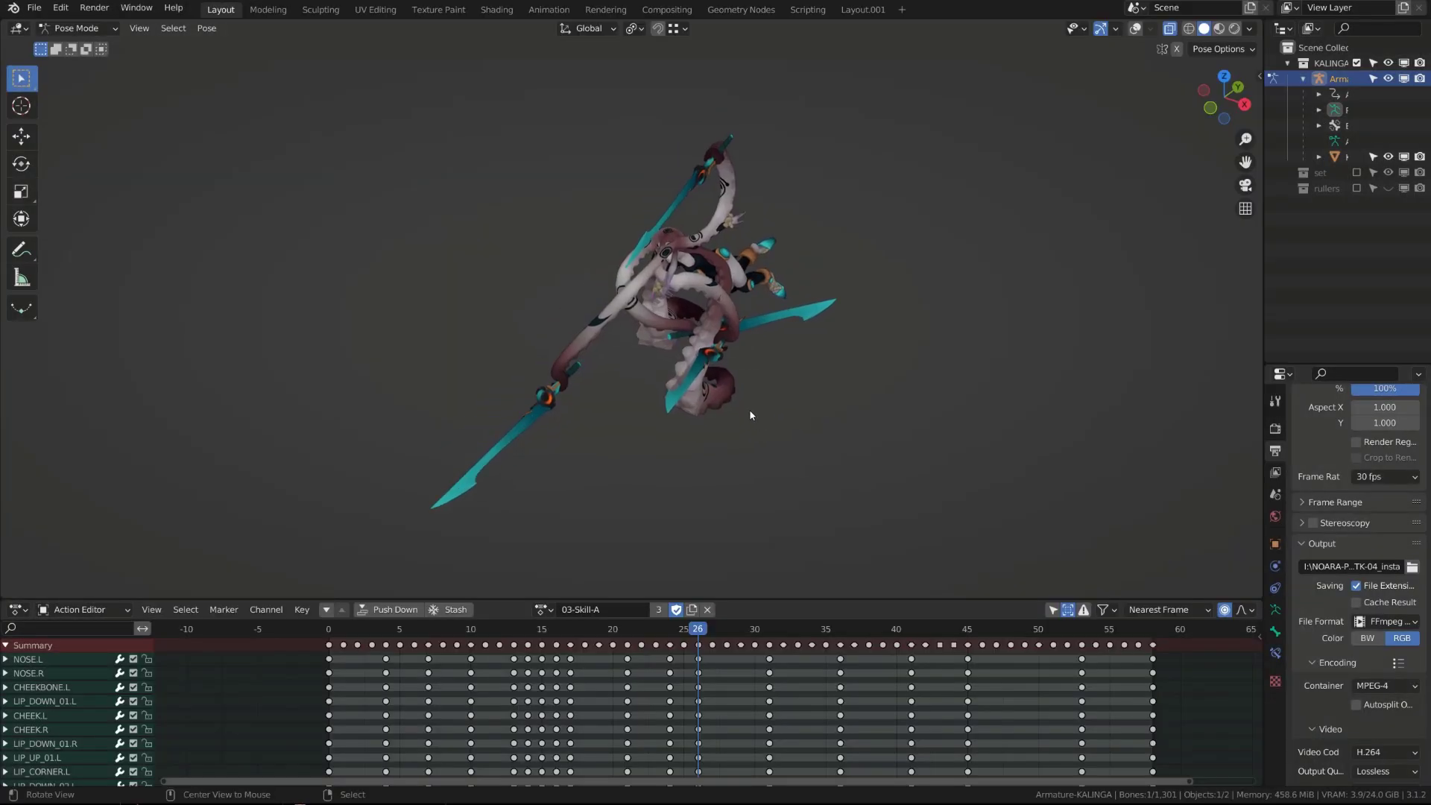
- Examine the 03-Skill-A blocking poses at frames 16, 21, 24 and 26
middle_click_drag(751, 415, 780, 413)
left_click(559, 631)
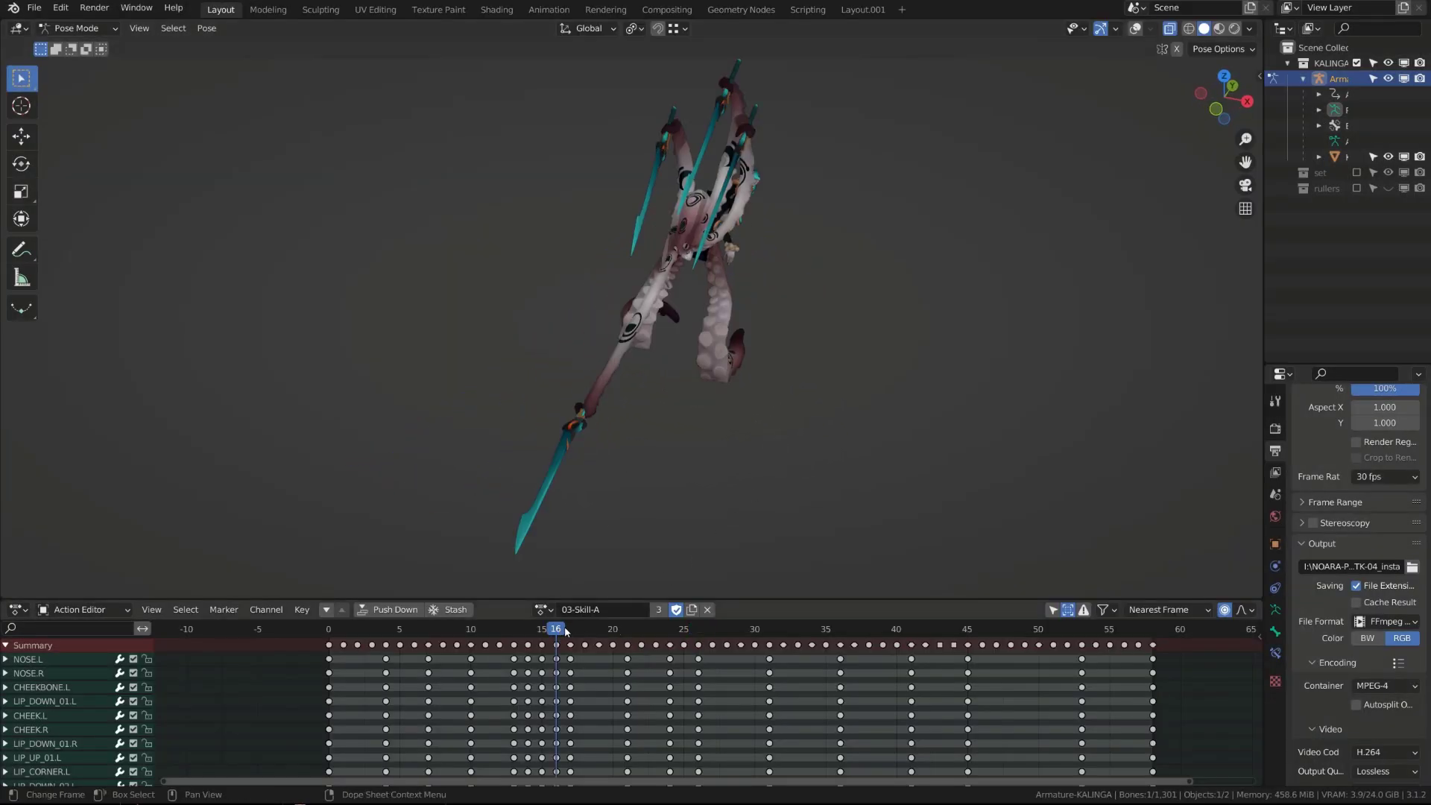
left_click(626, 629)
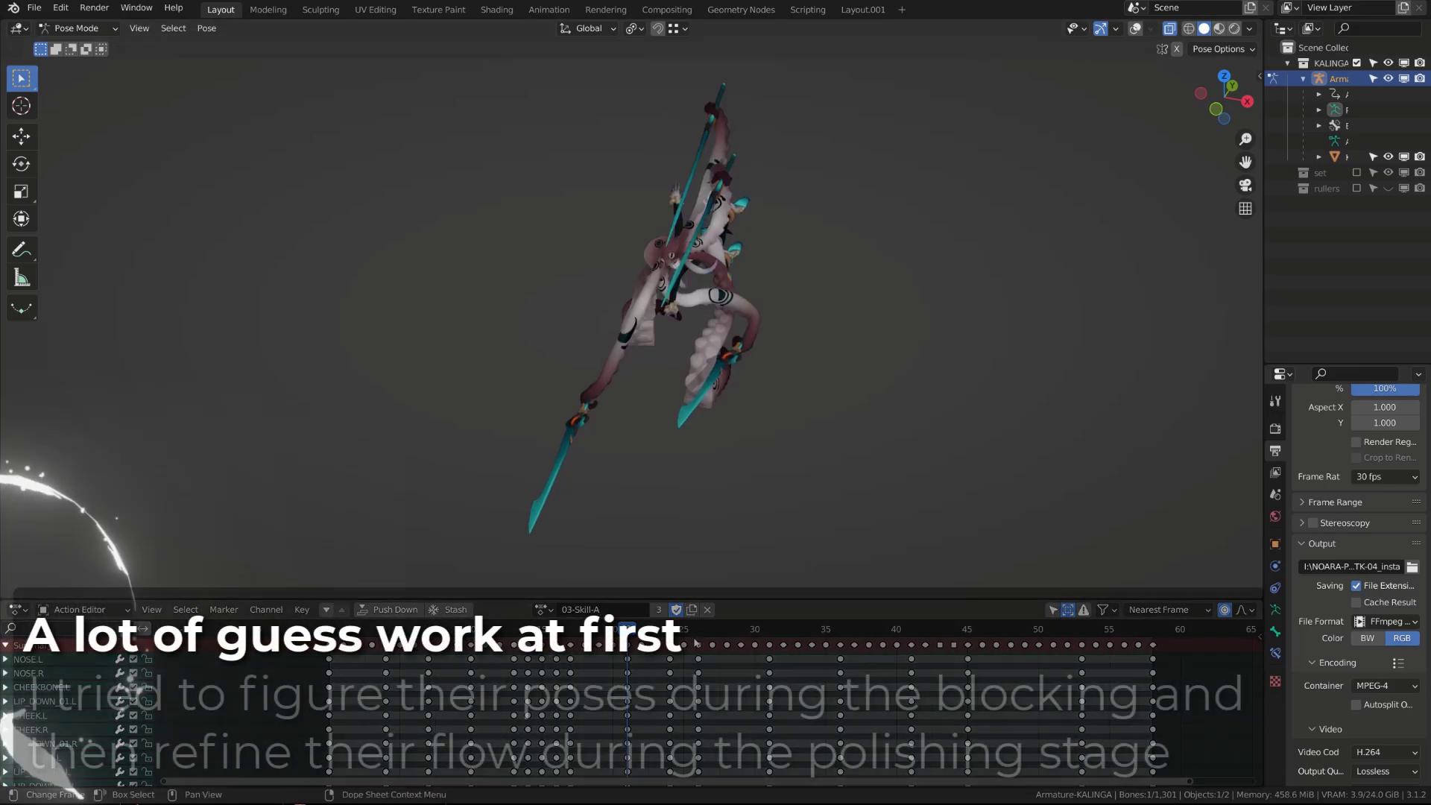
left_click(669, 629)
left_click_drag(728, 417, 727, 445, "alt")
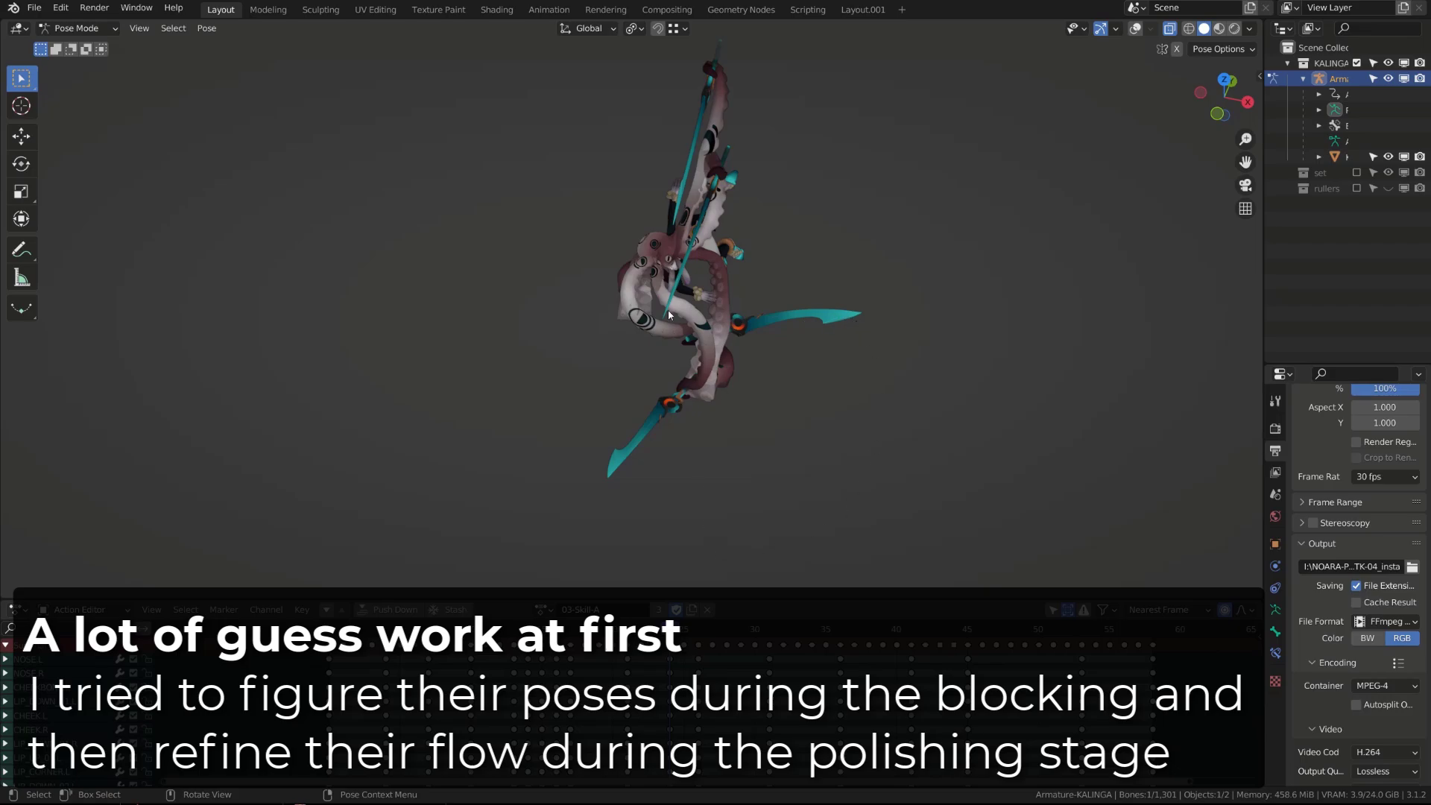
left_click(697, 630)
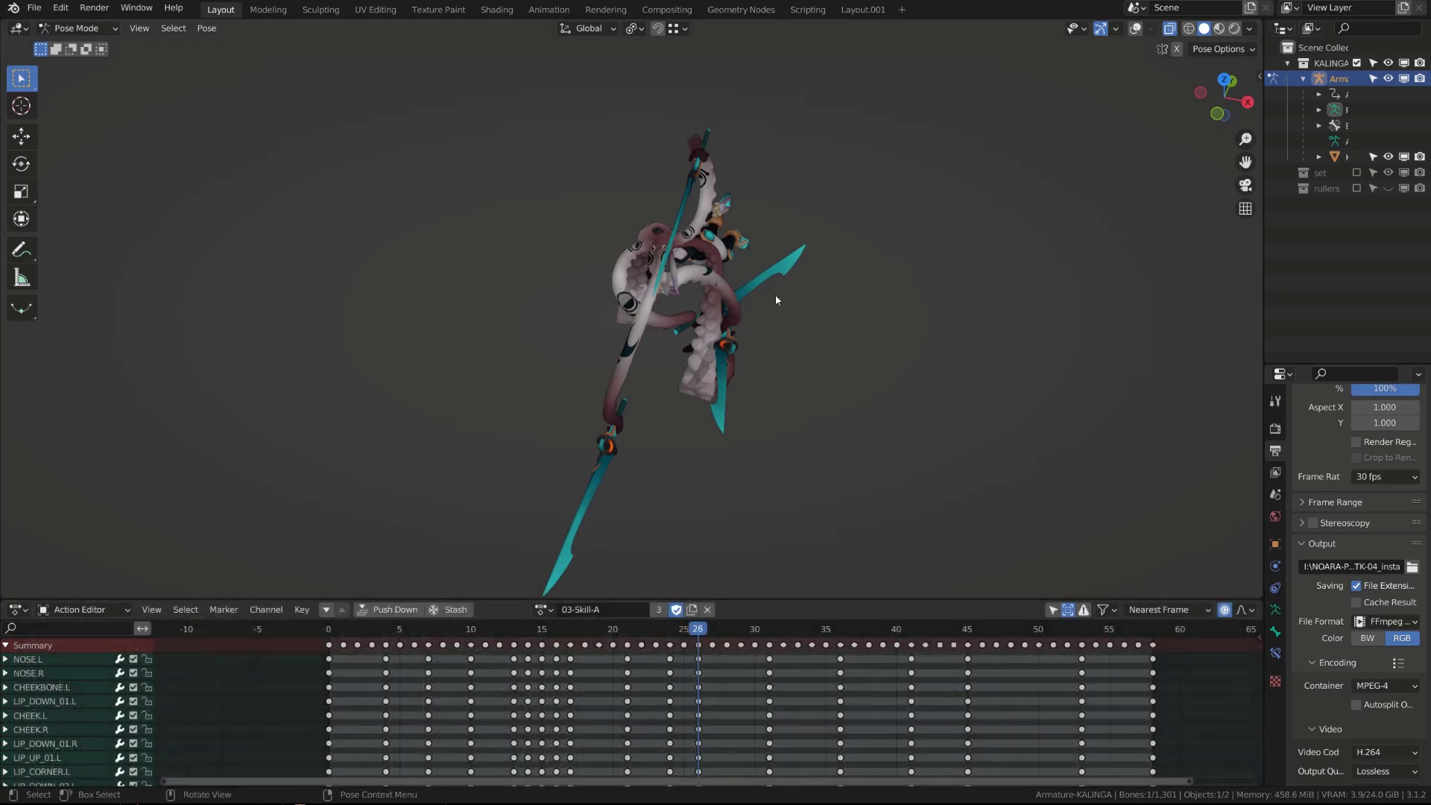
- Examine the 03-Skill-A blocking poses at frames 31, 36, 41 and 45
scroll(756, 388, "down", 1)
left_click(771, 626)
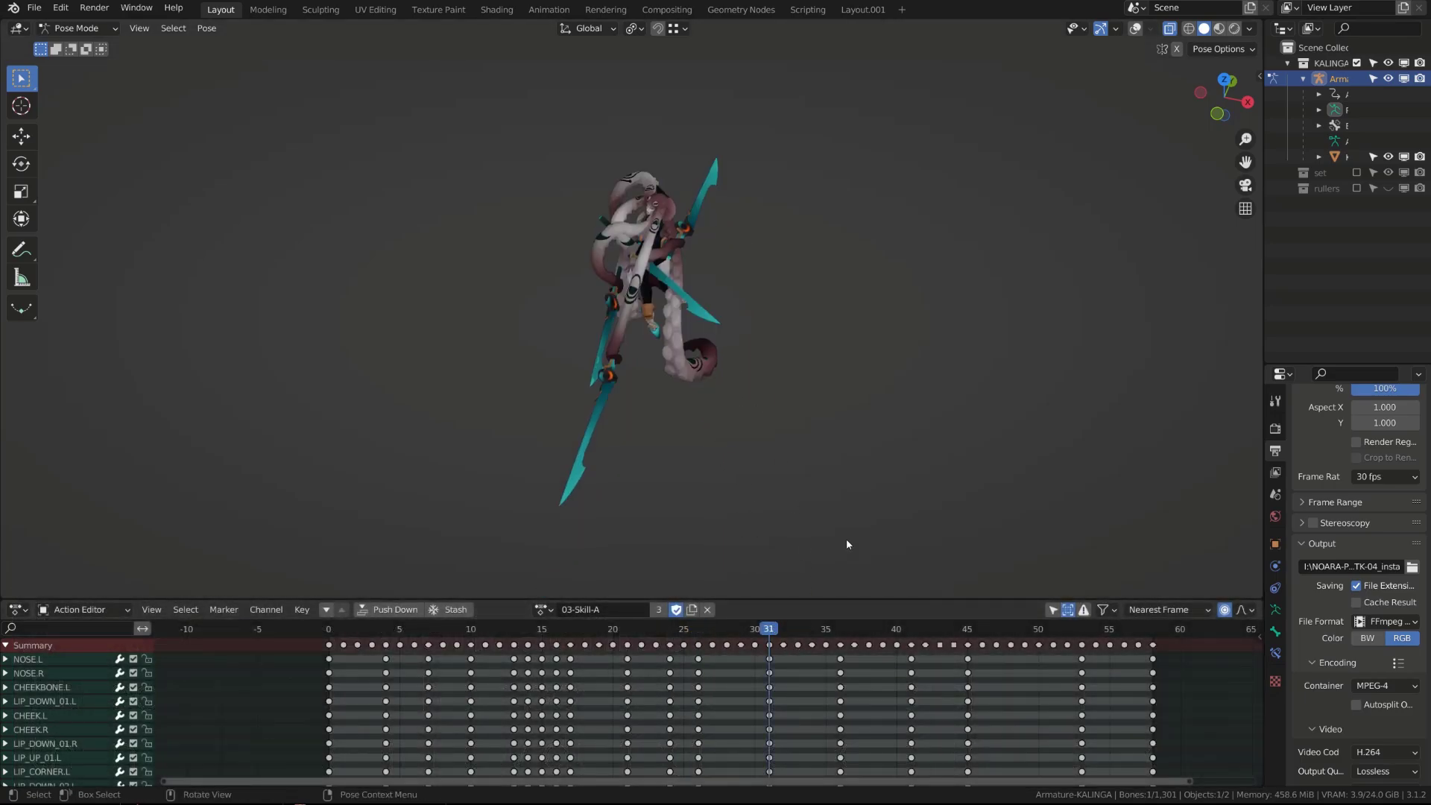
middle_click_drag(848, 540, 874, 587)
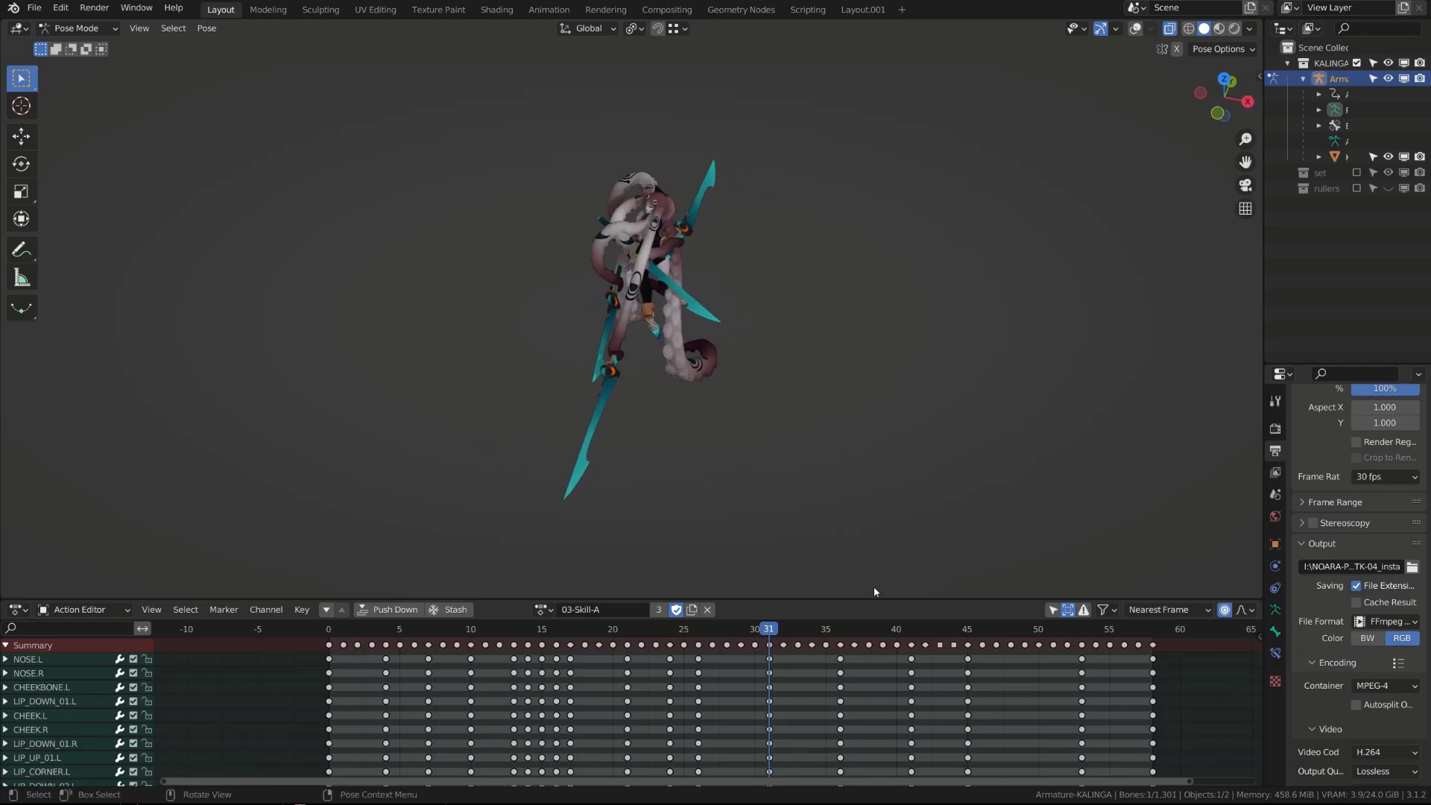
left_click(834, 626)
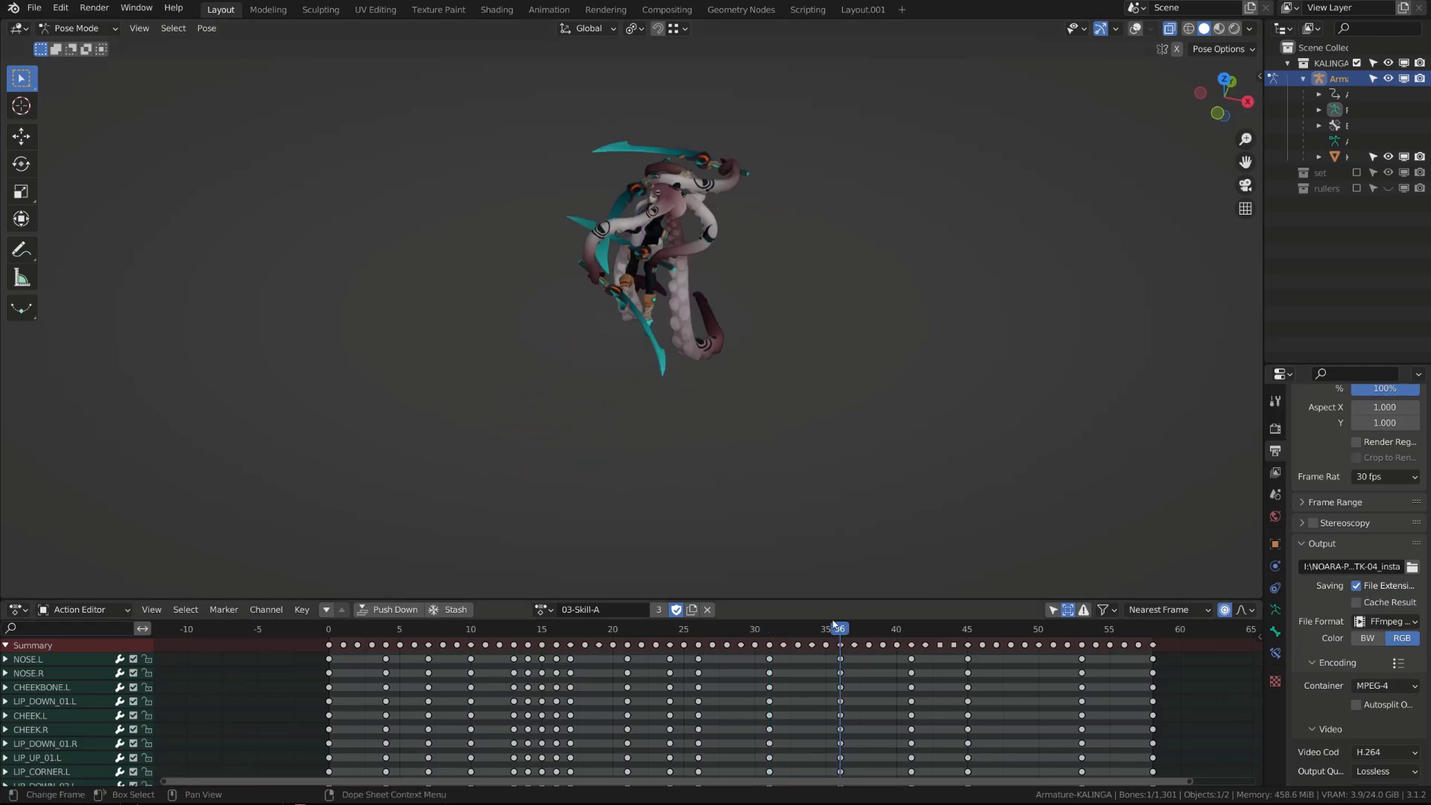
left_click(910, 631)
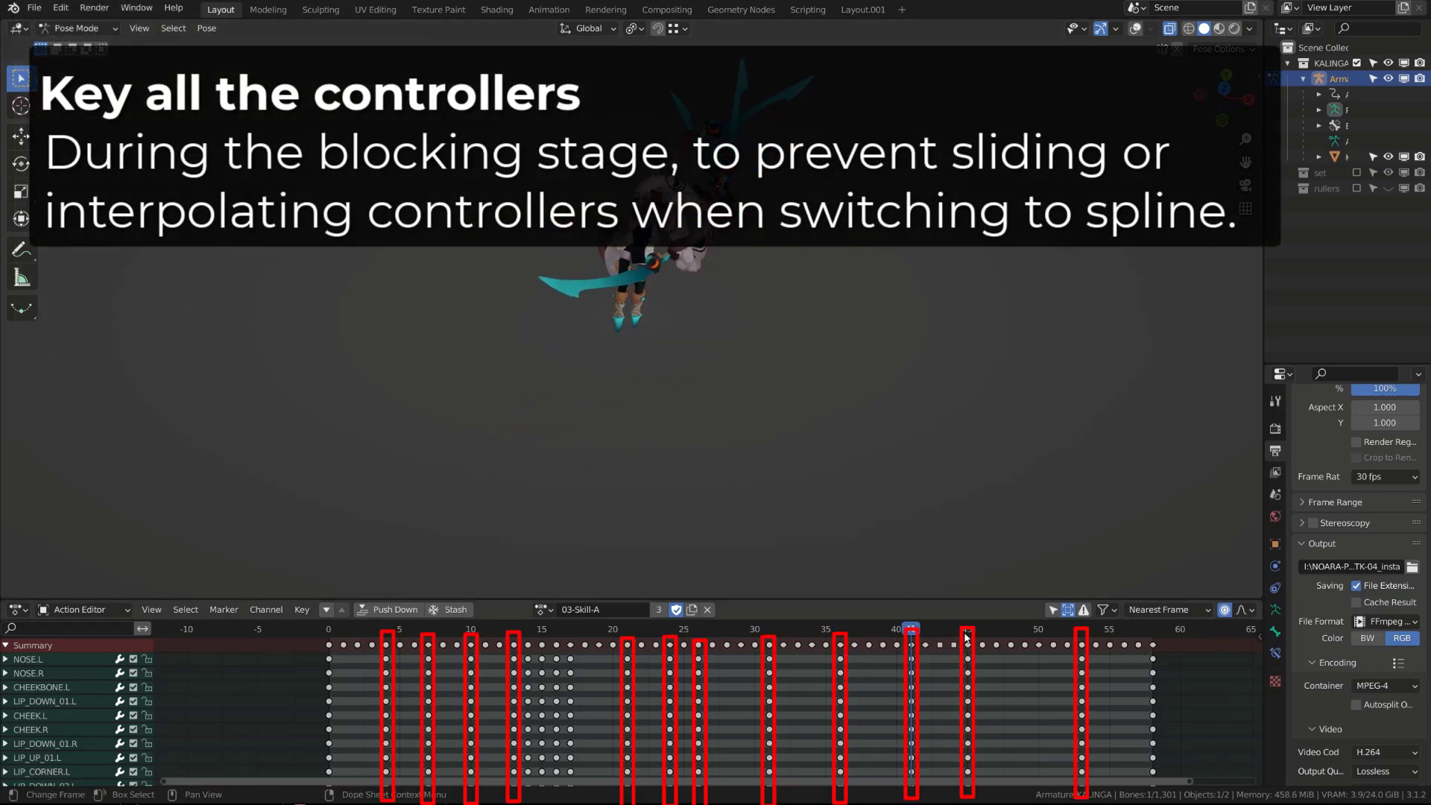
left_click(968, 630)
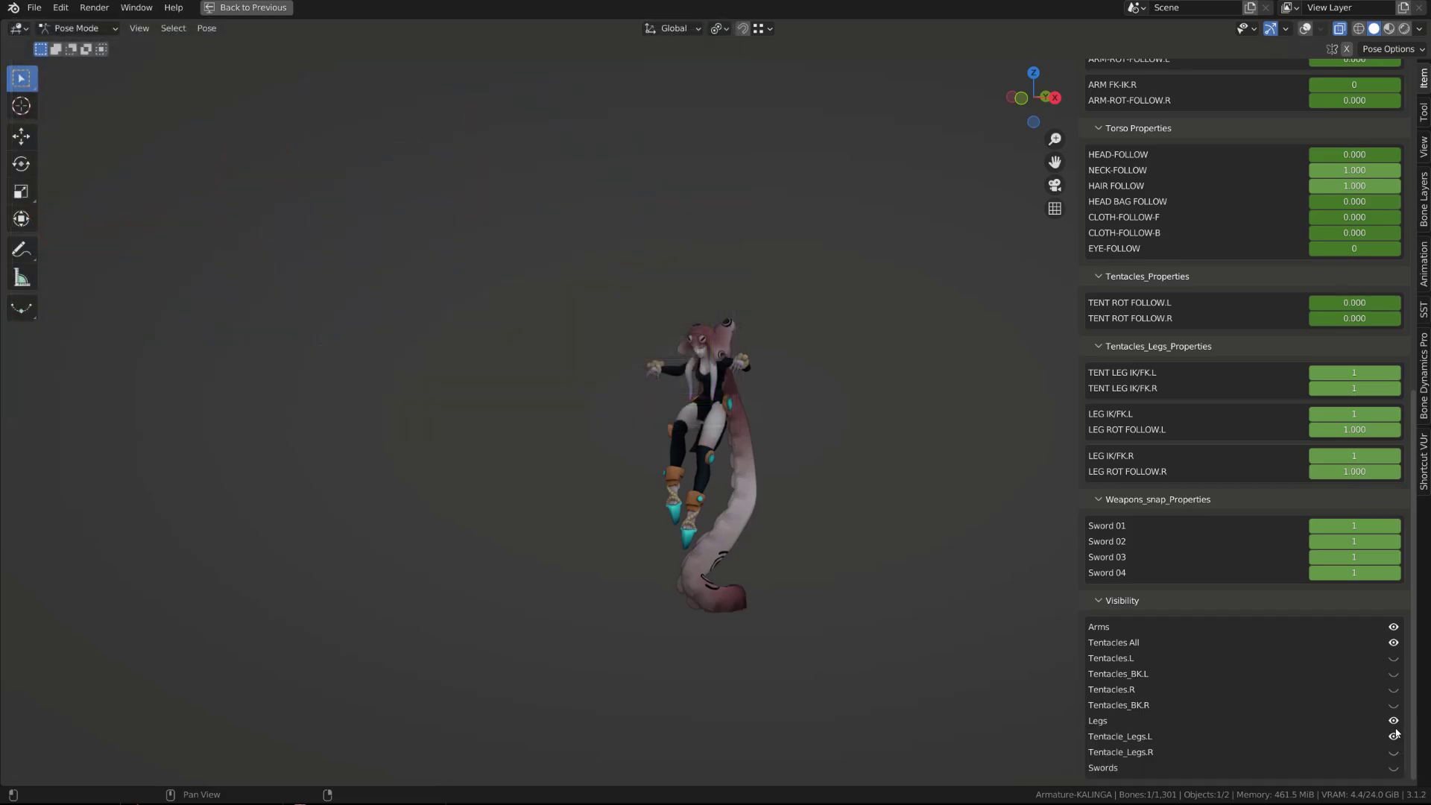
- Play back the body-only animation with the tentacles and swords hidden, and check its motion from different sides
key("space")
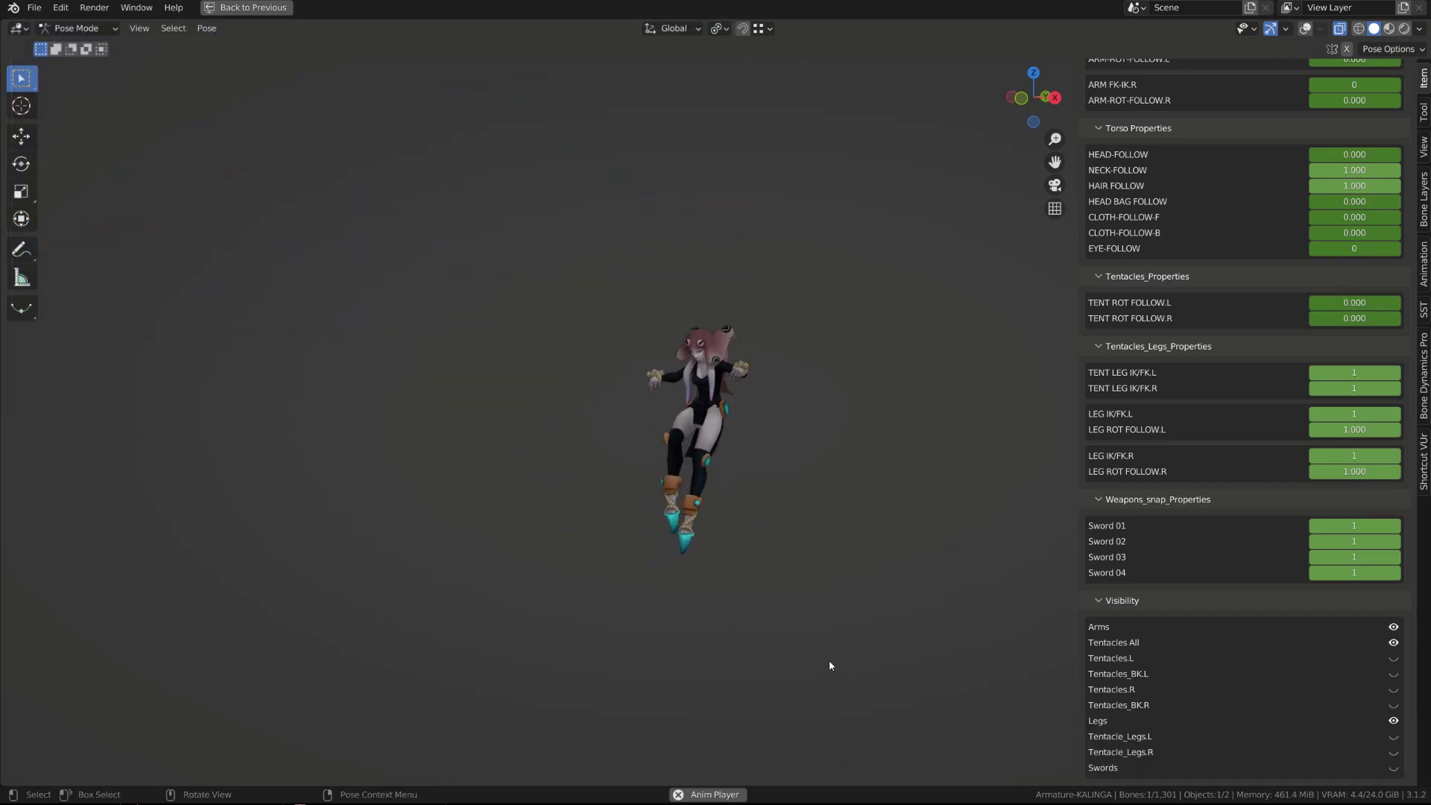
key("space")
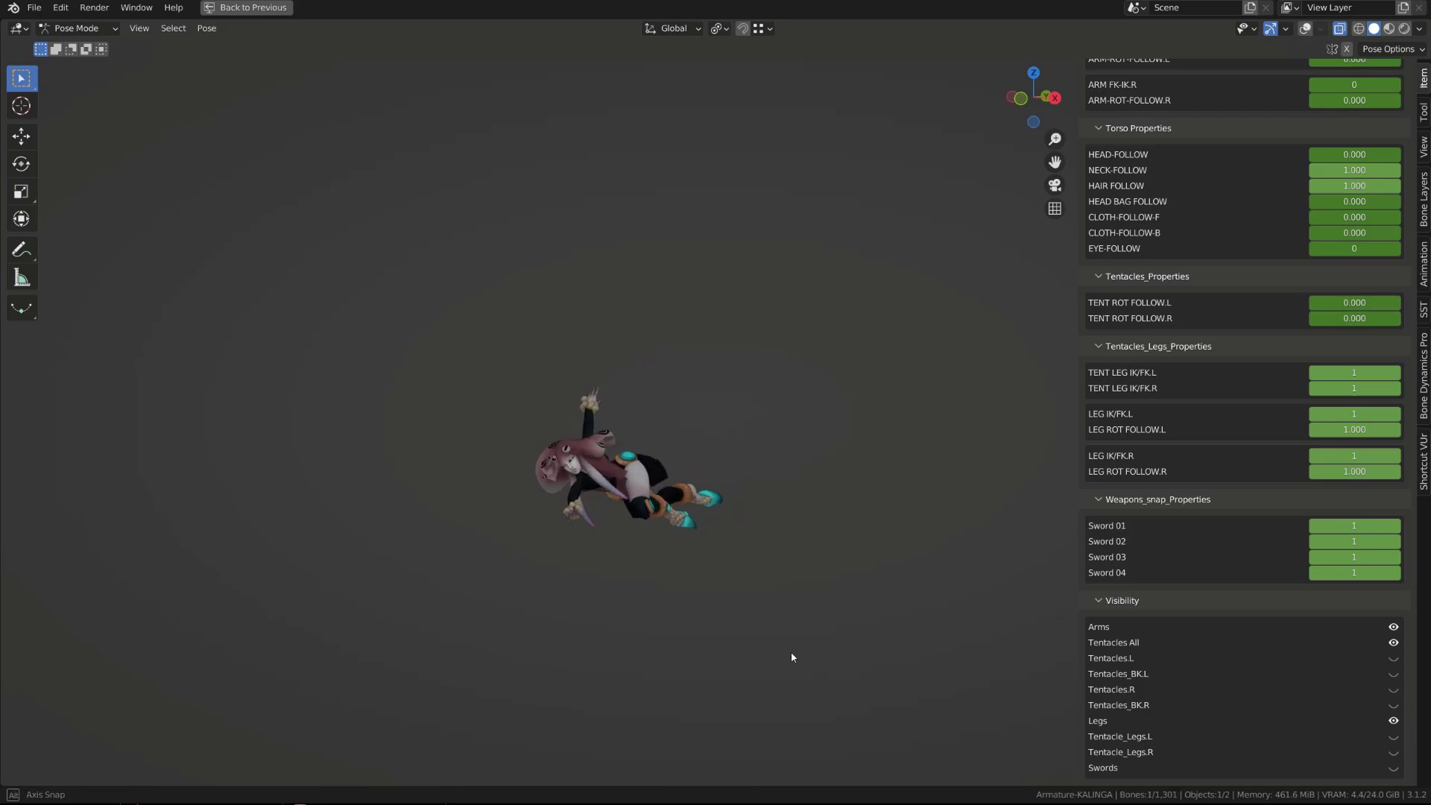
key("Right")
key("Right")
left_click_drag(712, 673, 876, 522, "alt")
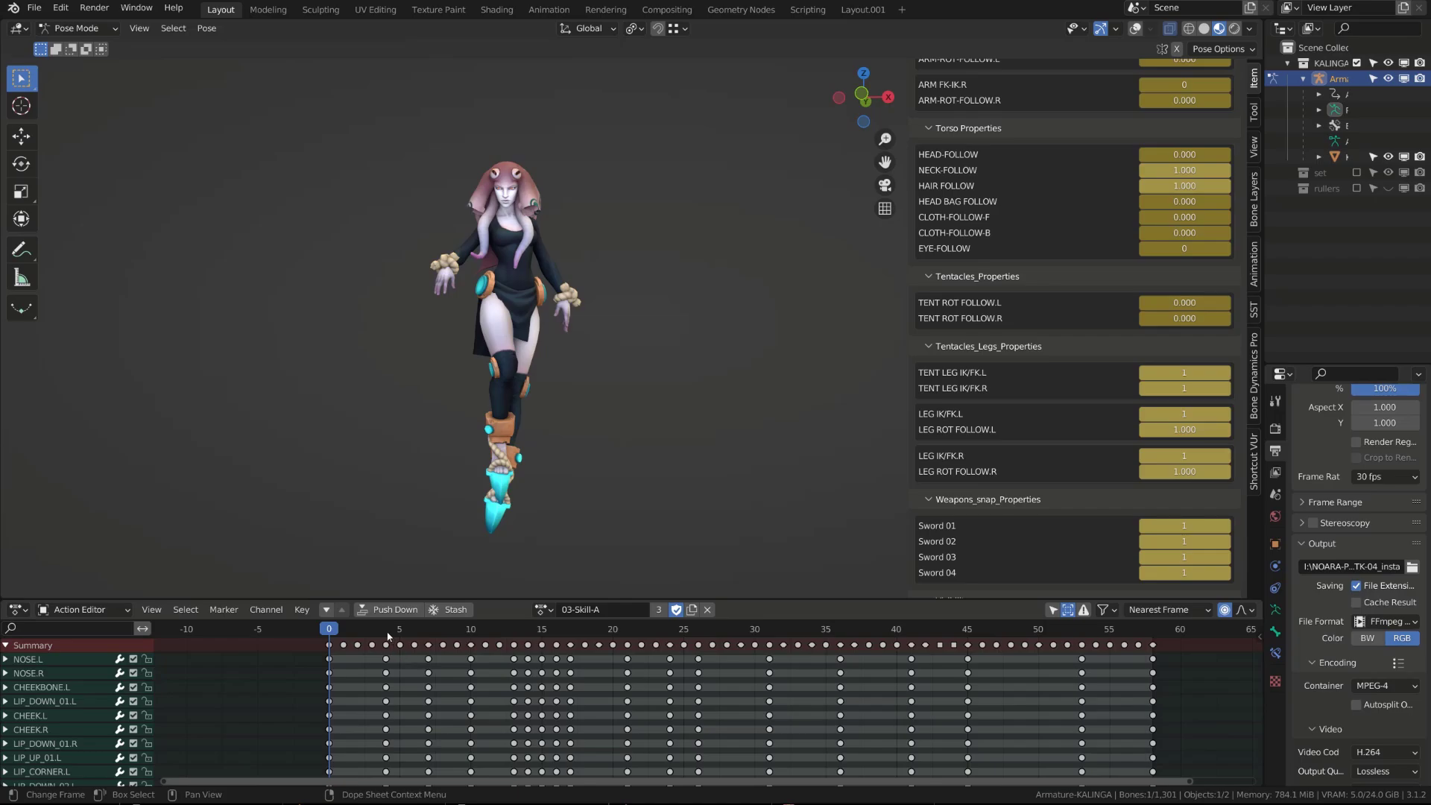
- Examine the body-only 03-Skill-A poses at frames 4, 10, 17, 21 and 24
left_click(387, 635)
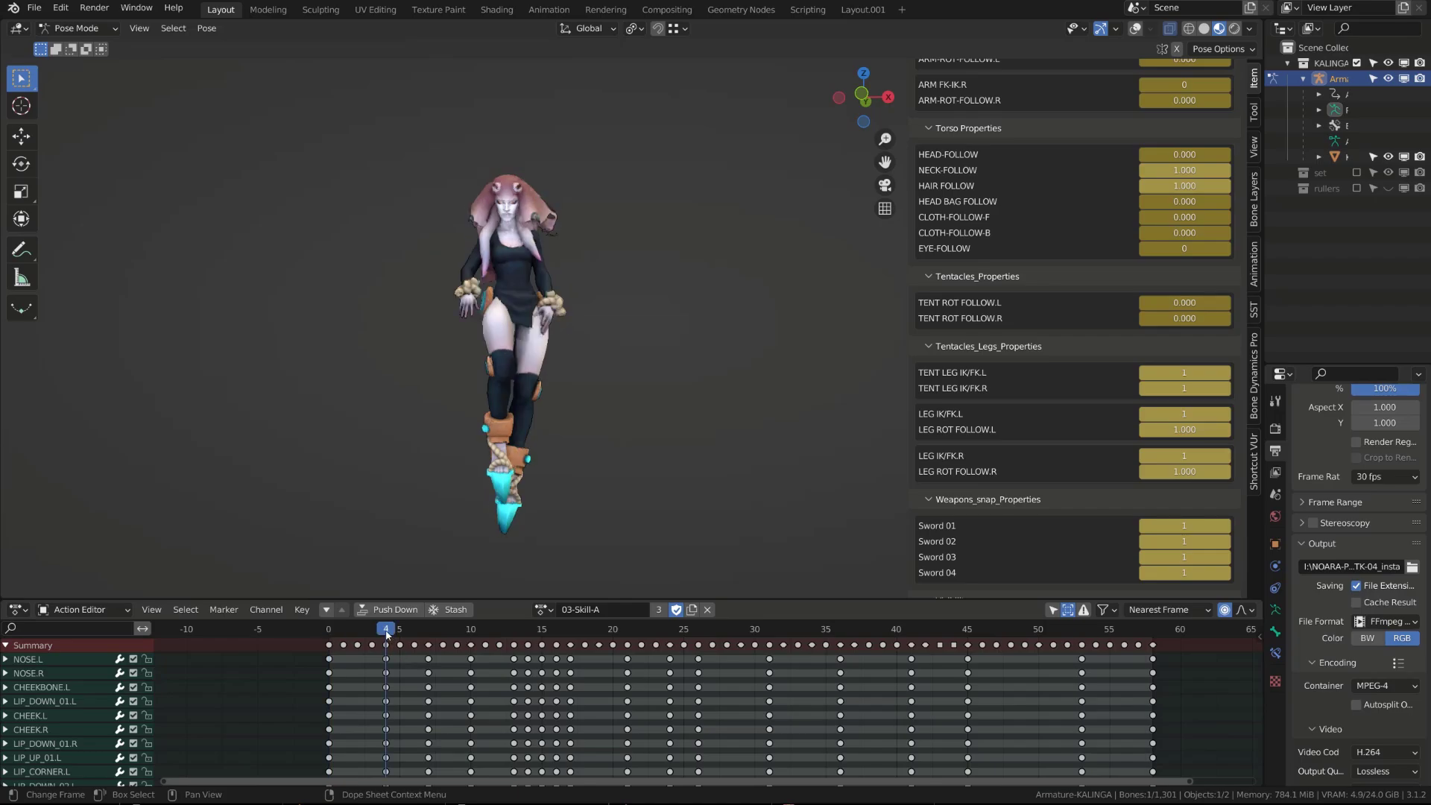
left_click_drag(395, 635, 472, 661)
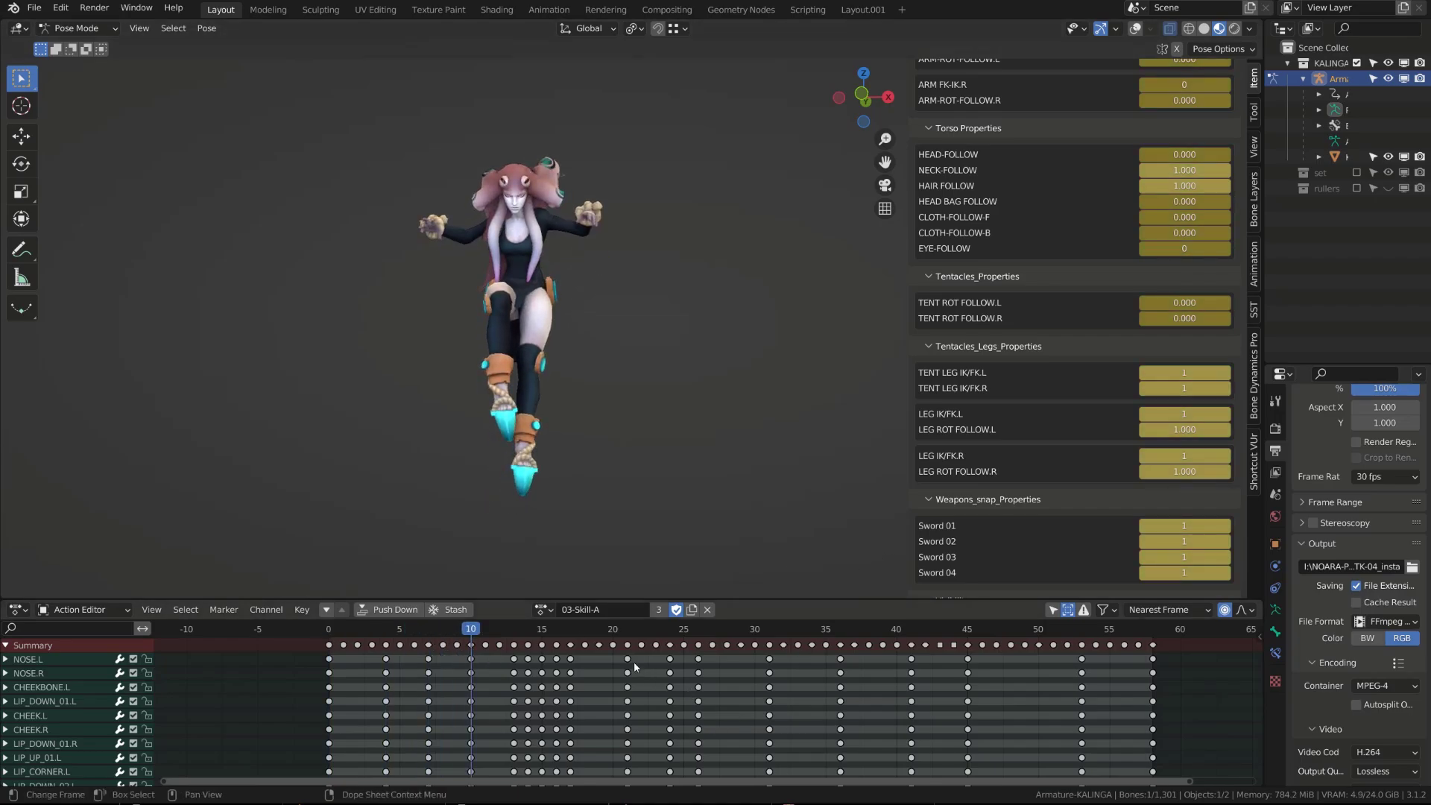
left_click(570, 635)
middle_click_drag(700, 571, 581, 507)
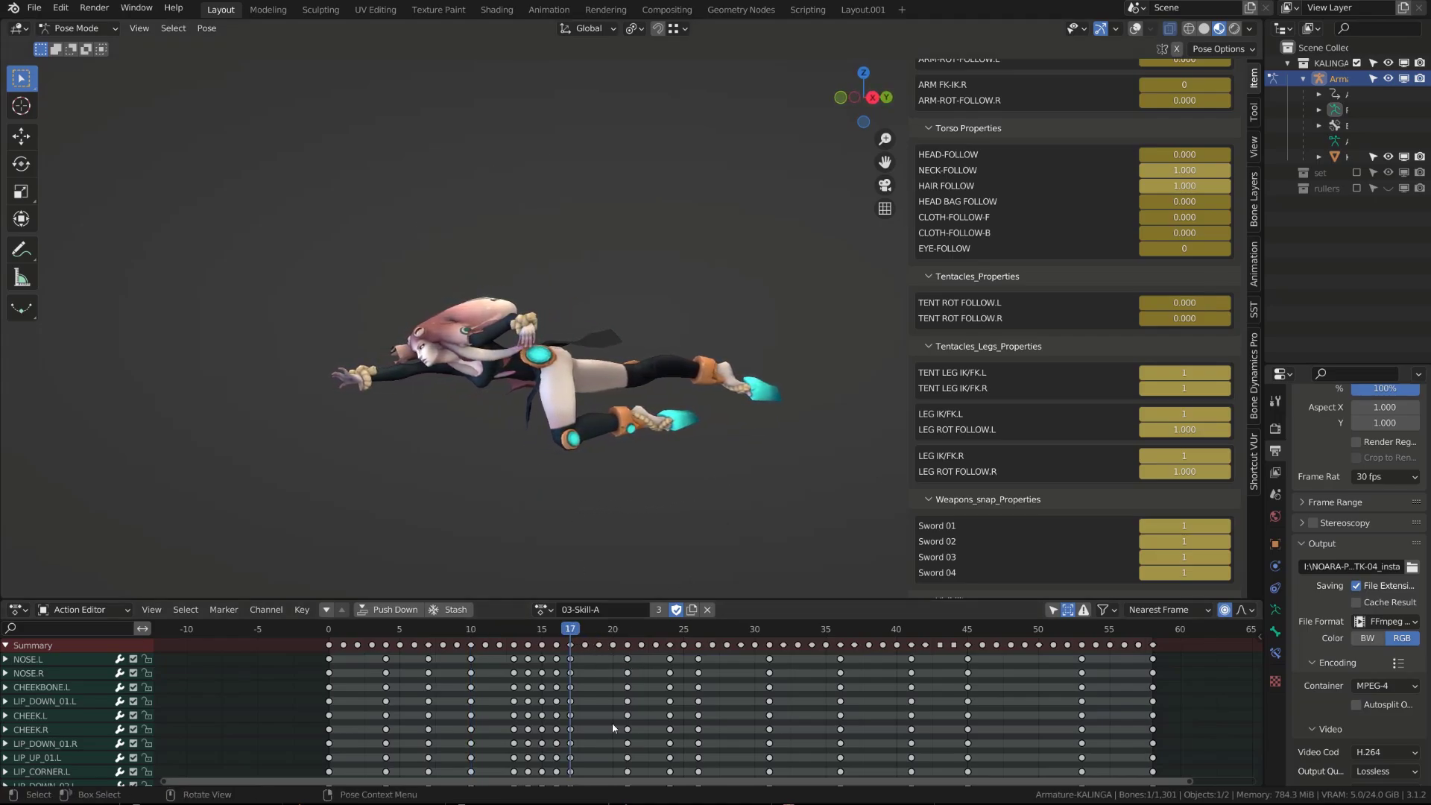
left_click(627, 630)
middle_click_drag(659, 569, 711, 575)
left_click(670, 632)
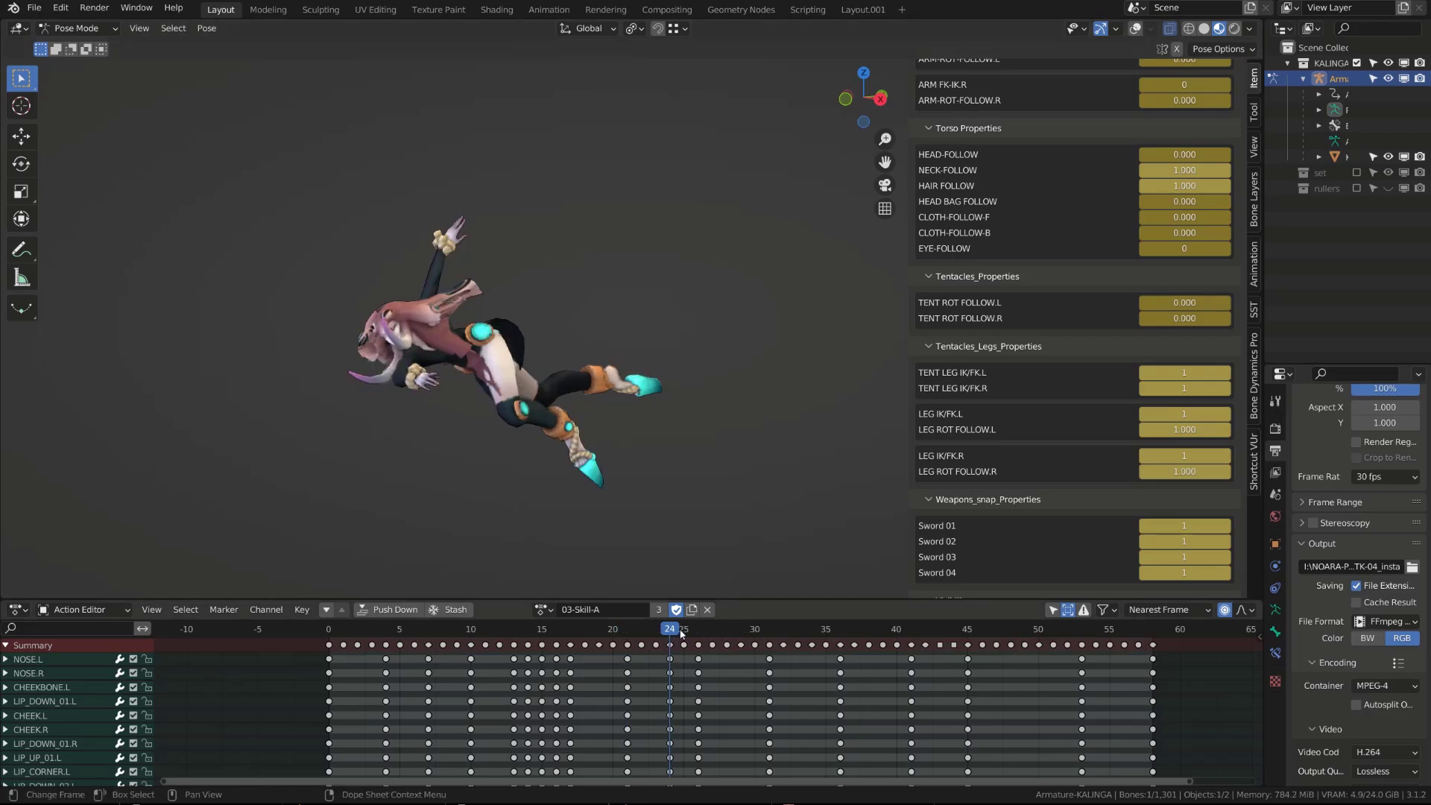
- Examine the body-only 03-Skill-A poses at frames 31, 36, 41, 45, 53 and 58
left_click_drag(681, 633, 771, 647)
left_click(843, 630)
middle_click_drag(827, 499, 954, 494)
left_click(910, 630)
middle_click_drag(857, 518, 785, 520)
left_click(968, 632)
left_click(1083, 632)
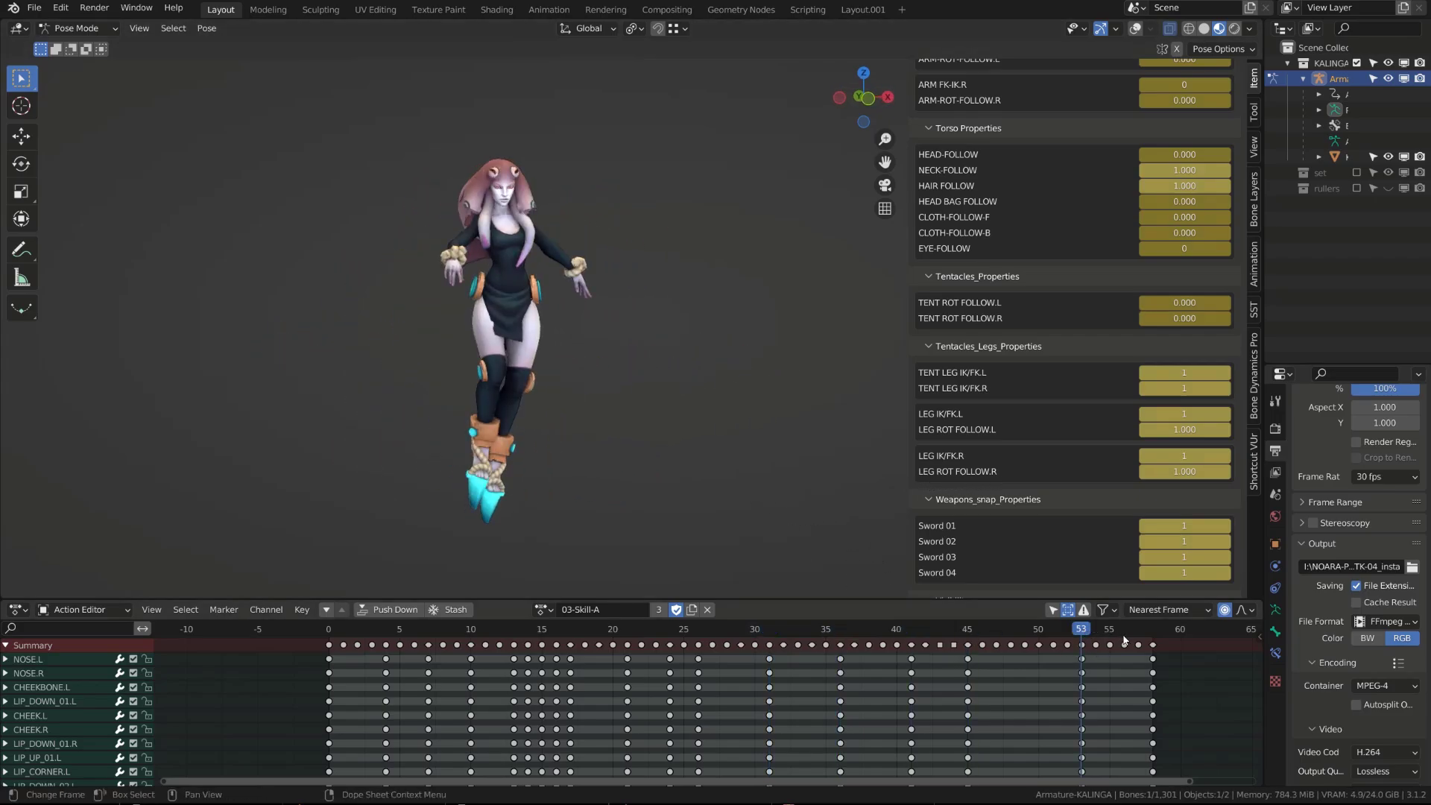
left_click(1156, 631)
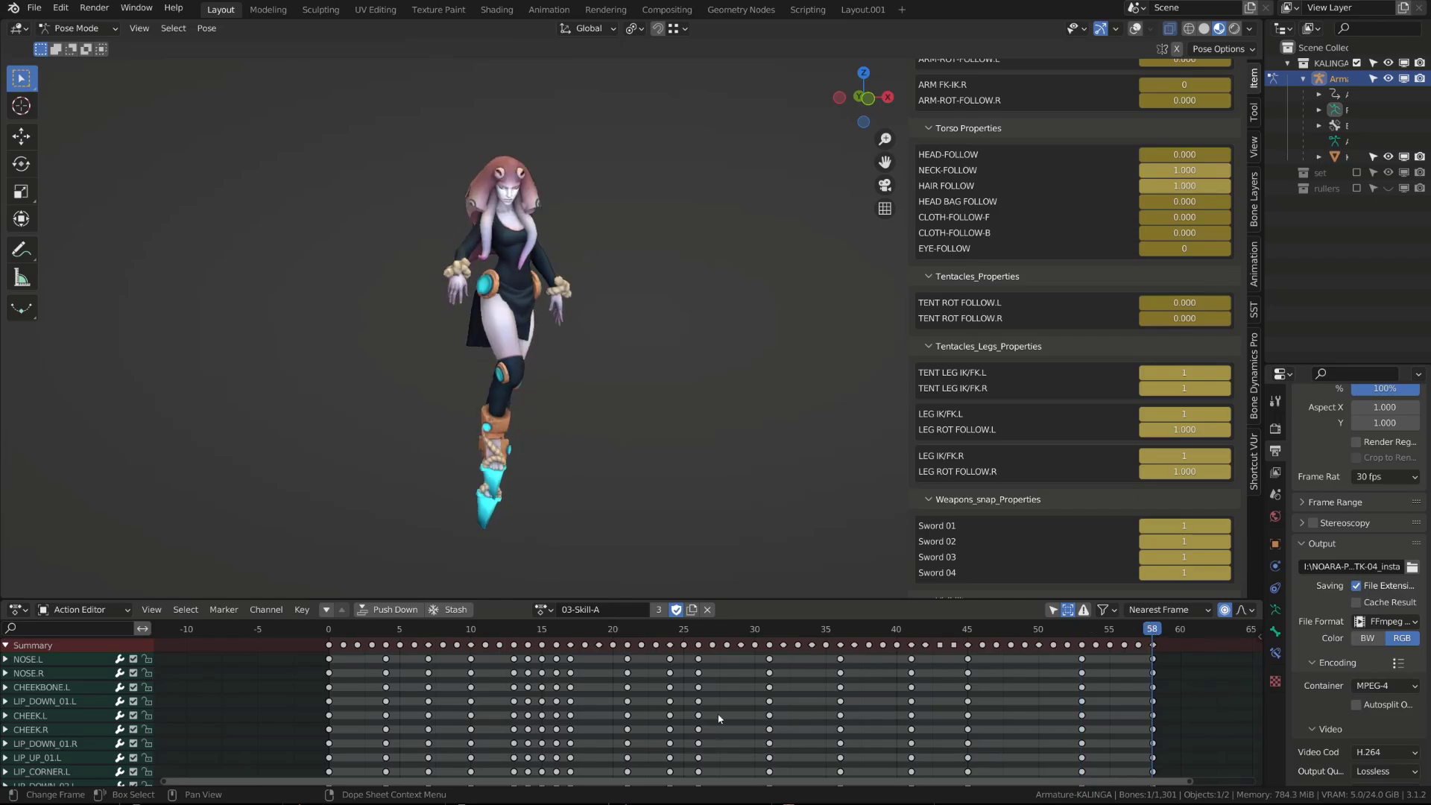
- Step frame by frame through the body-only motion, back and forth from frame 26, viewed from the side
left_click(696, 630)
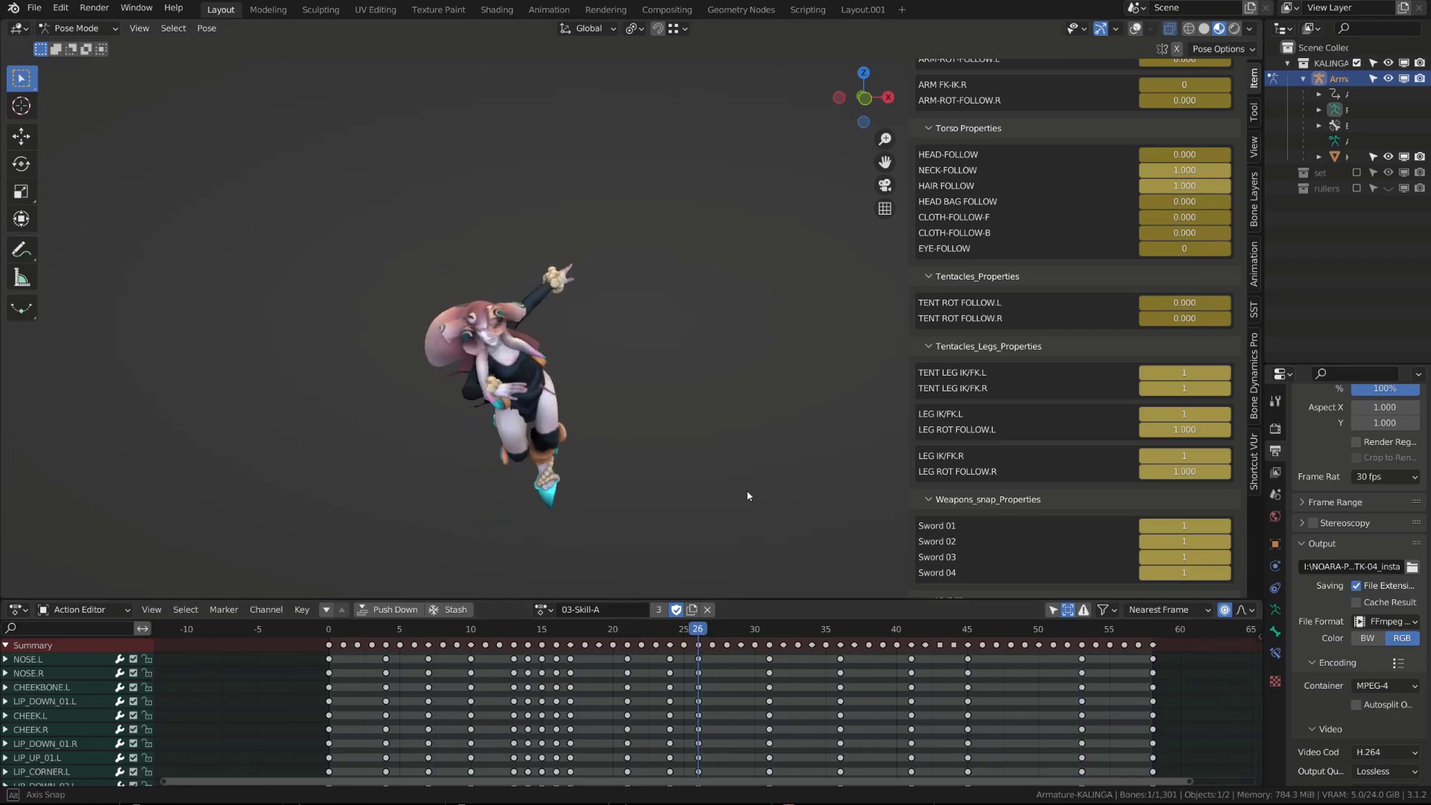
middle_click_drag(745, 495, 658, 498)
key("Left")
key("Left")
key("Left")
key("Left")
key("Left")
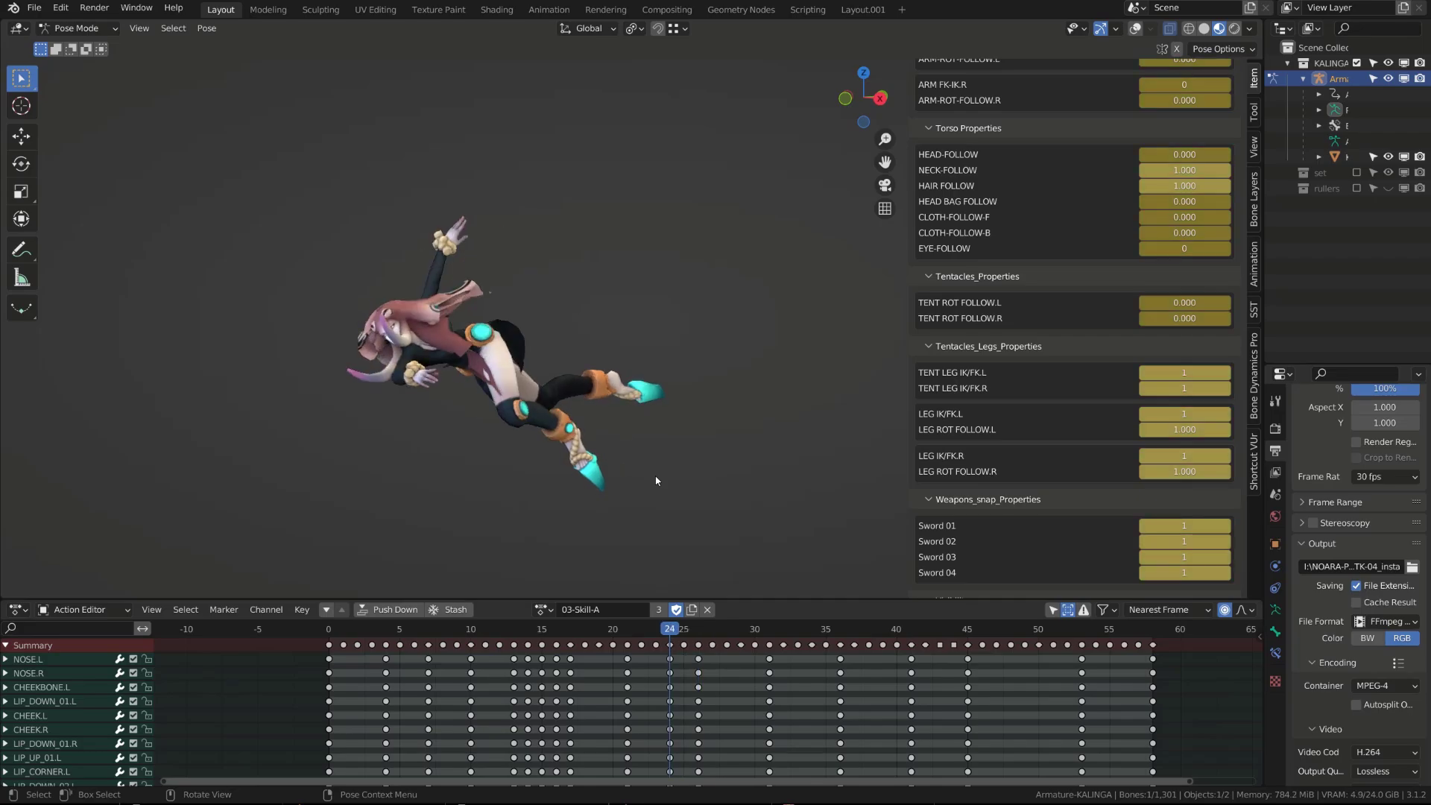
key("Right")
key("Right")
key("Right")
key("Right")
key("Right")
key("Right")
key("Right")
key("Right")
key("Right")
key("Right")
key("Right")
key("Right")
key("Right")
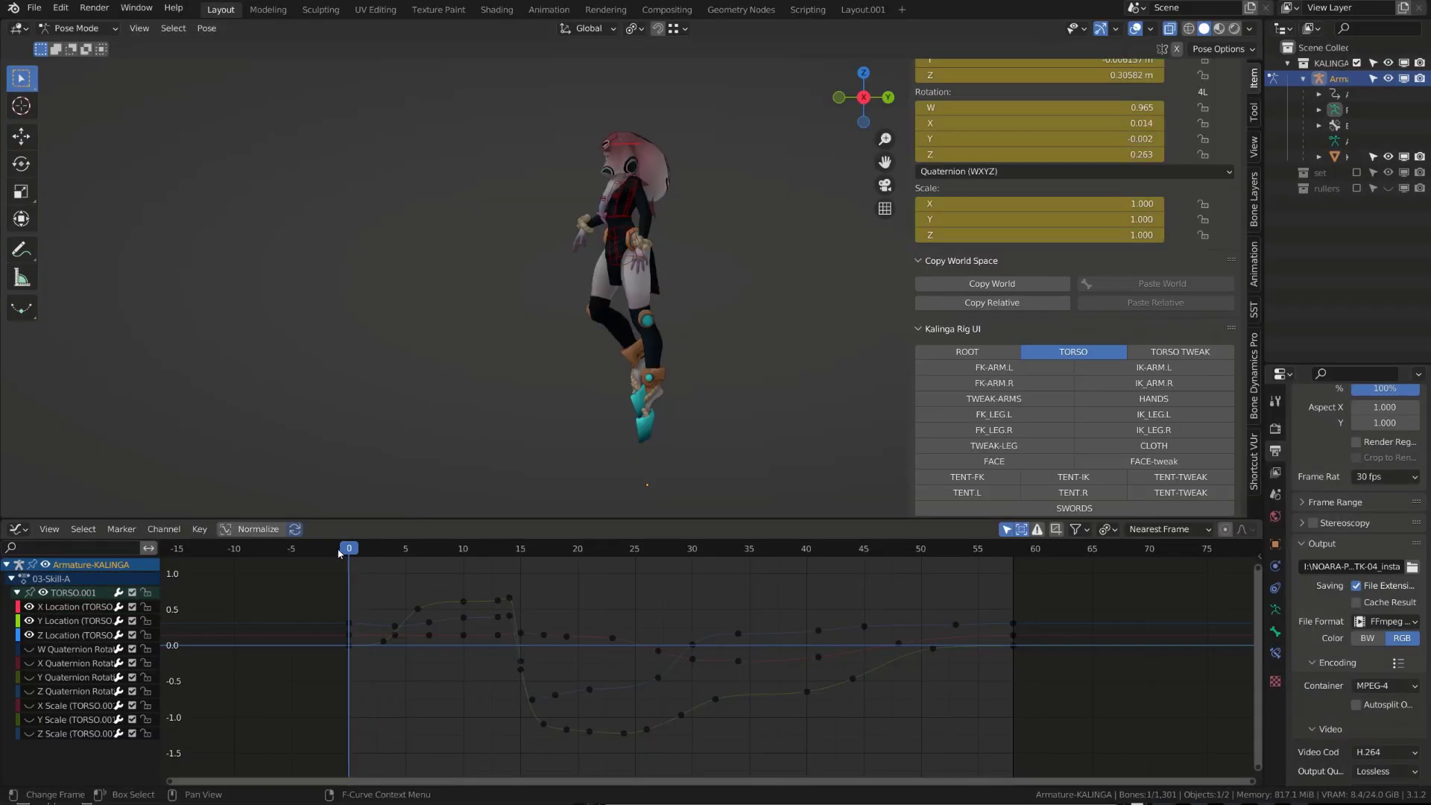
- Play back the attack with the torso's location curves shown and review the body motion and rig properties
key("space")
middle_click_drag(709, 447, 892, 427)
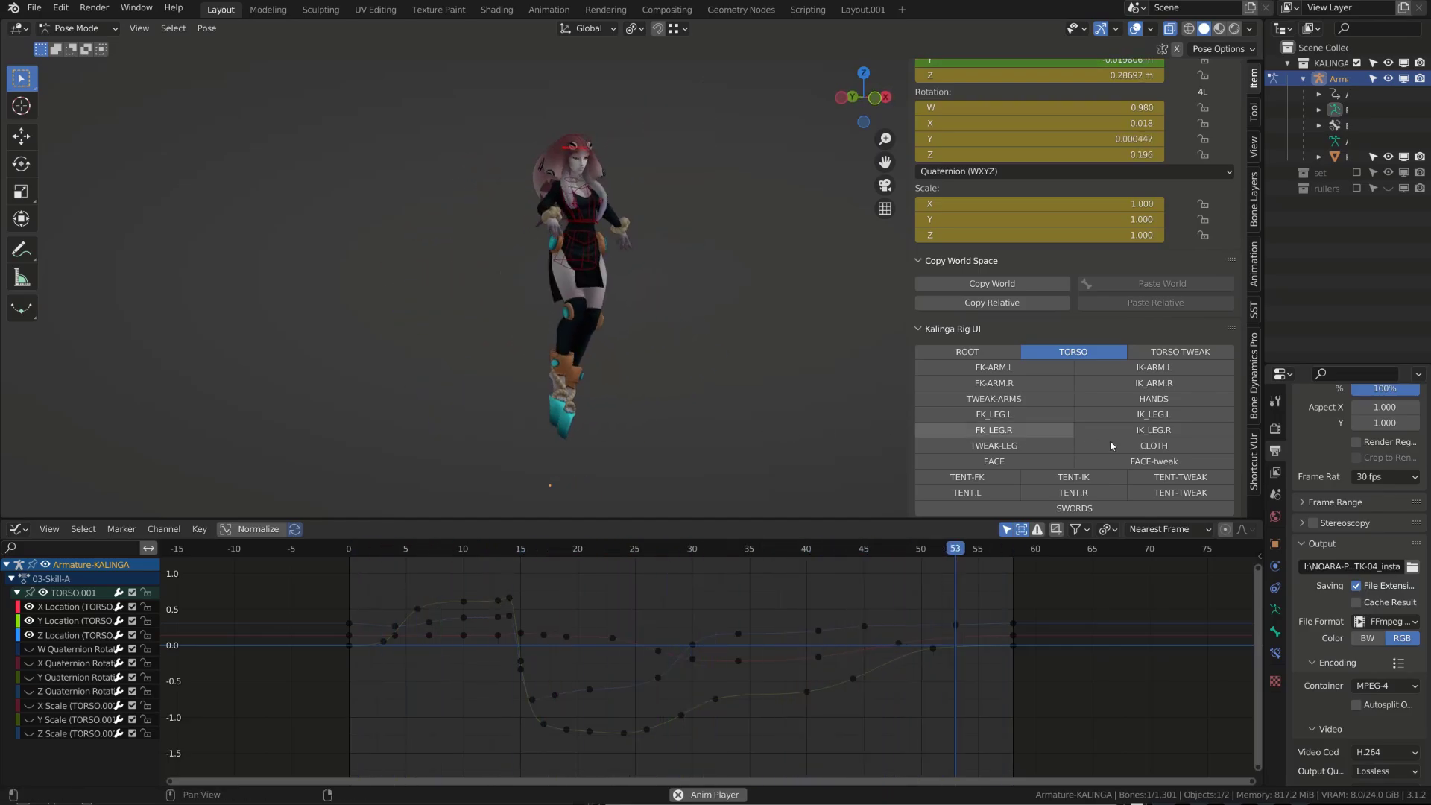
scroll(1240, 484, "down", 10)
scroll(1240, 487, "down", 6)
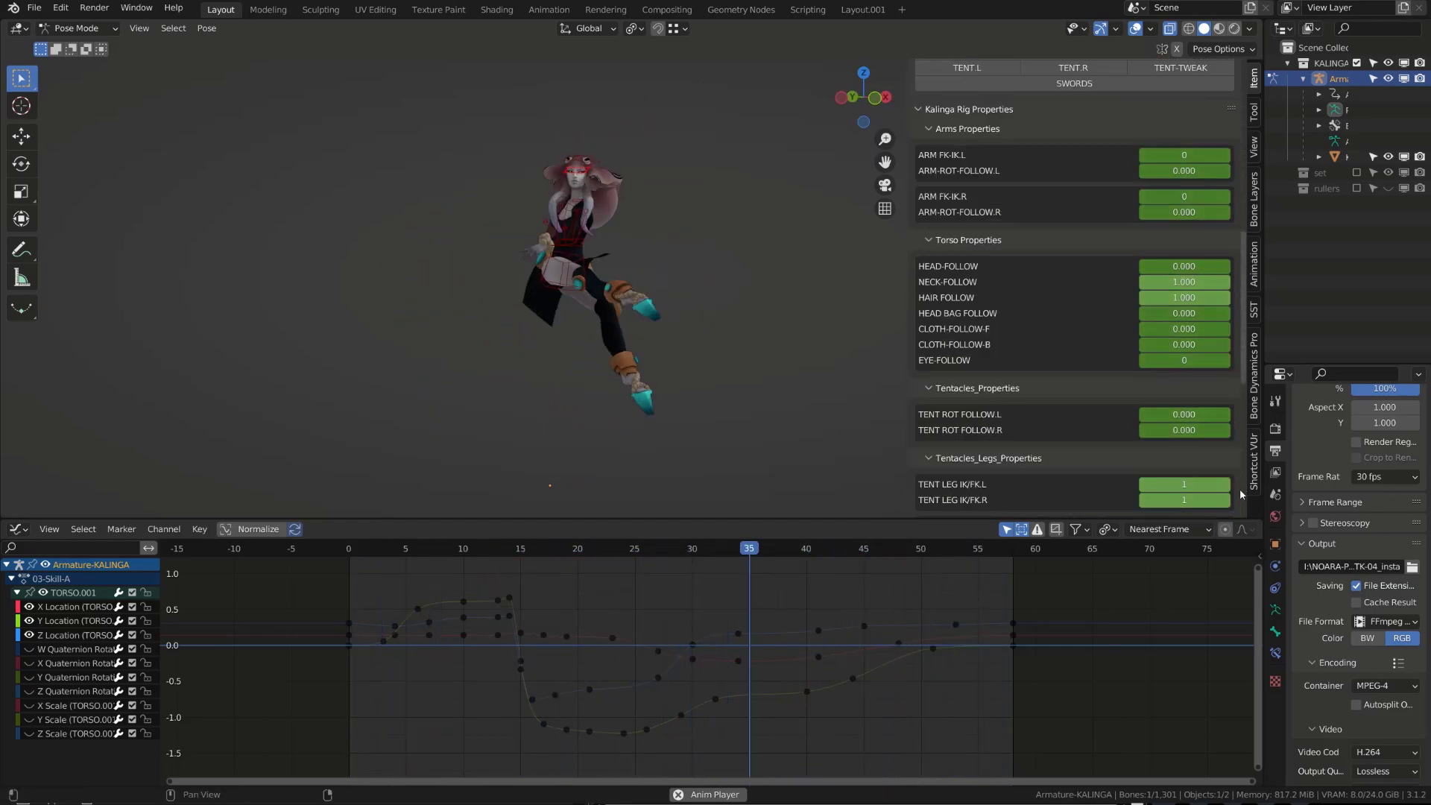
middle_click_drag(607, 356, 532, 240)
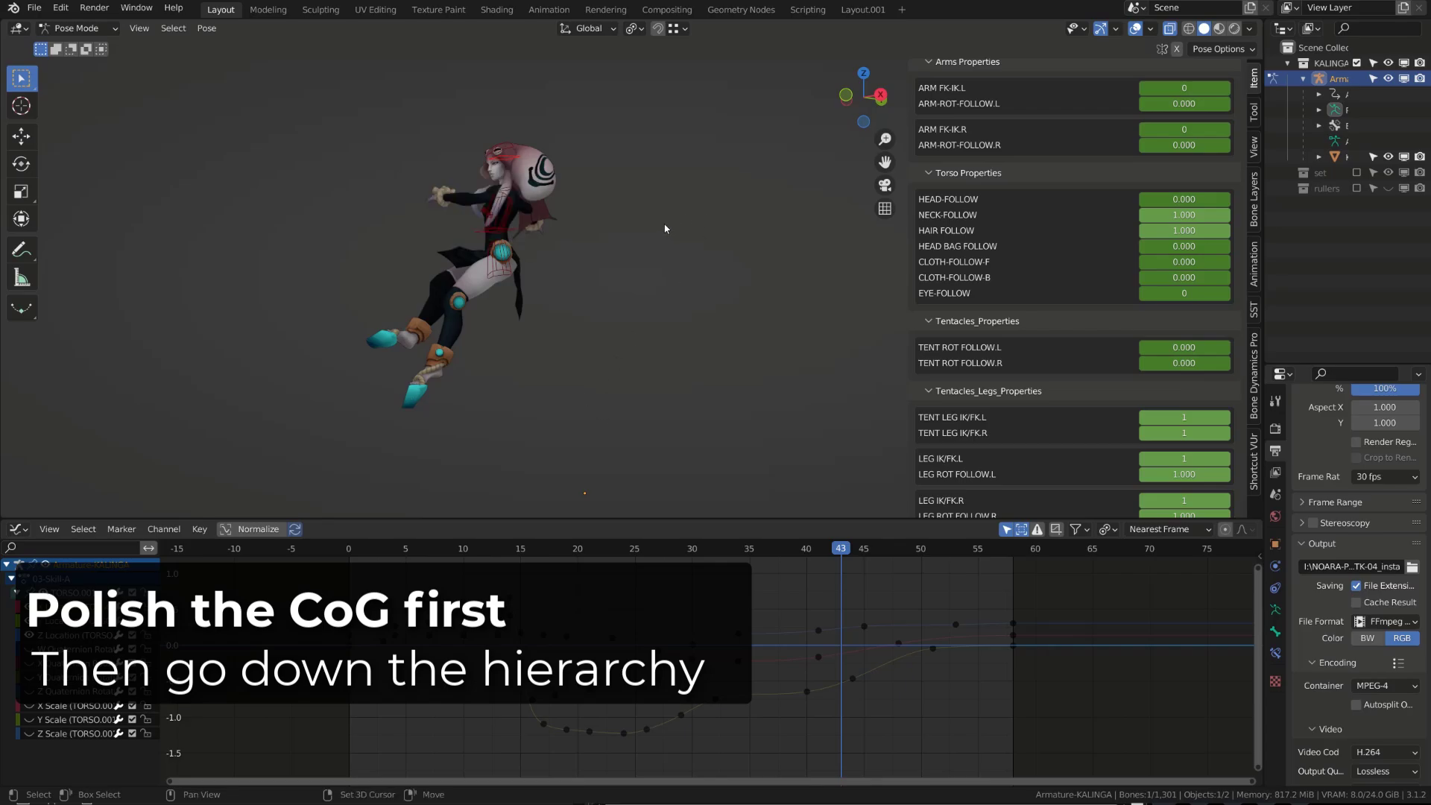
- Review the playback with the FK arm and IK leg controls shown, and with all tentacles and swords visible
key("h")
left_click_drag(698, 562, 772, 570)
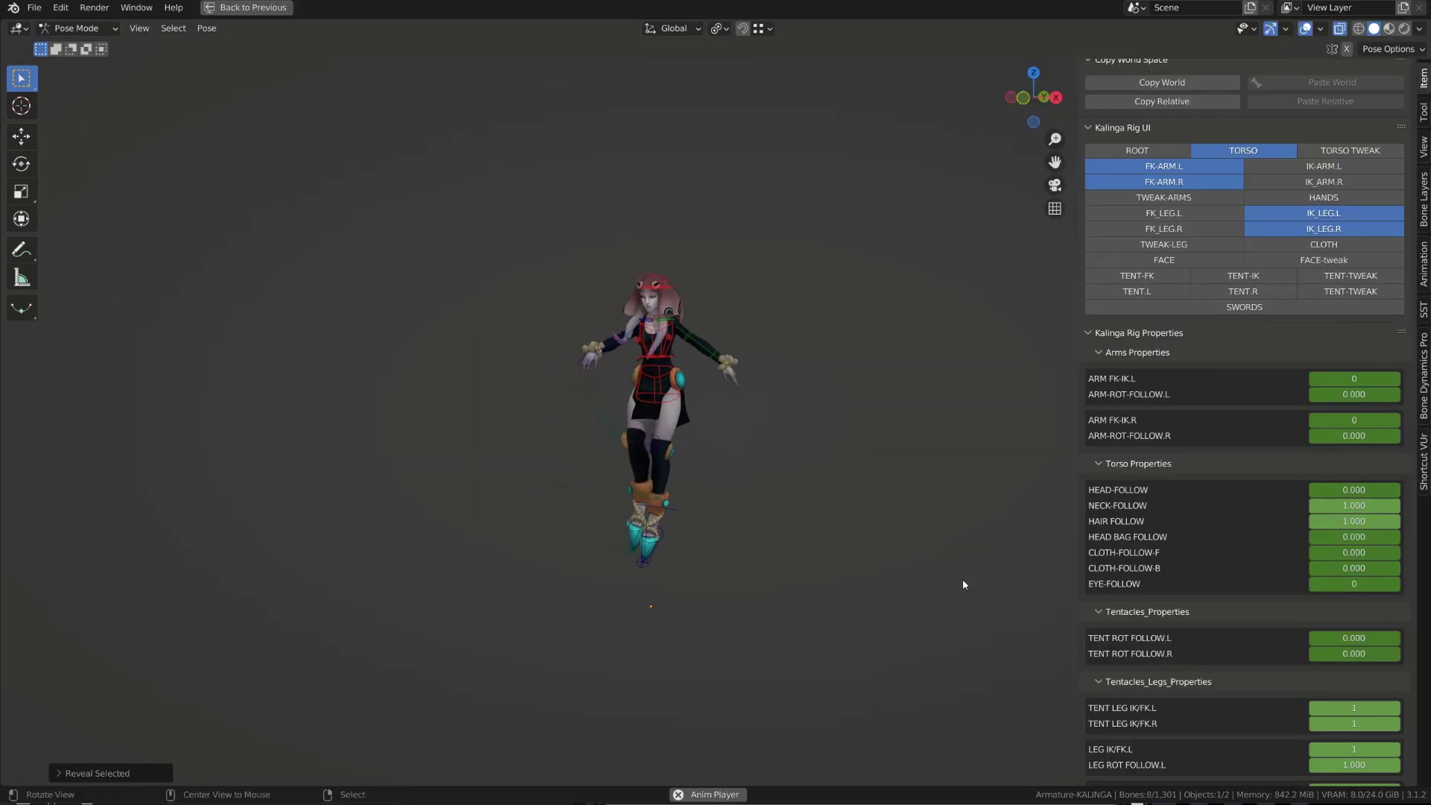
middle_click_drag(963, 579, 575, 600)
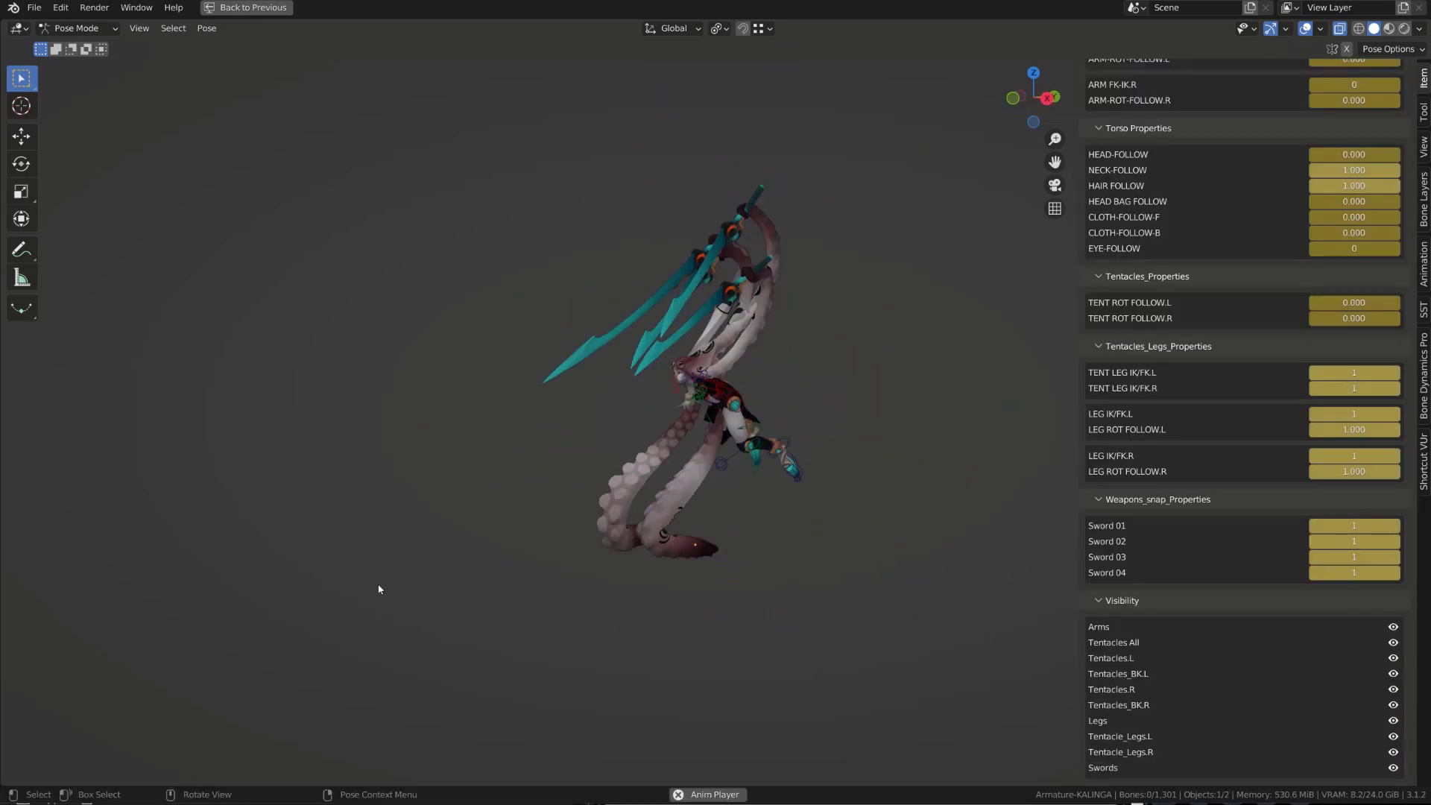
middle_click_drag(383, 587, 410, 623)
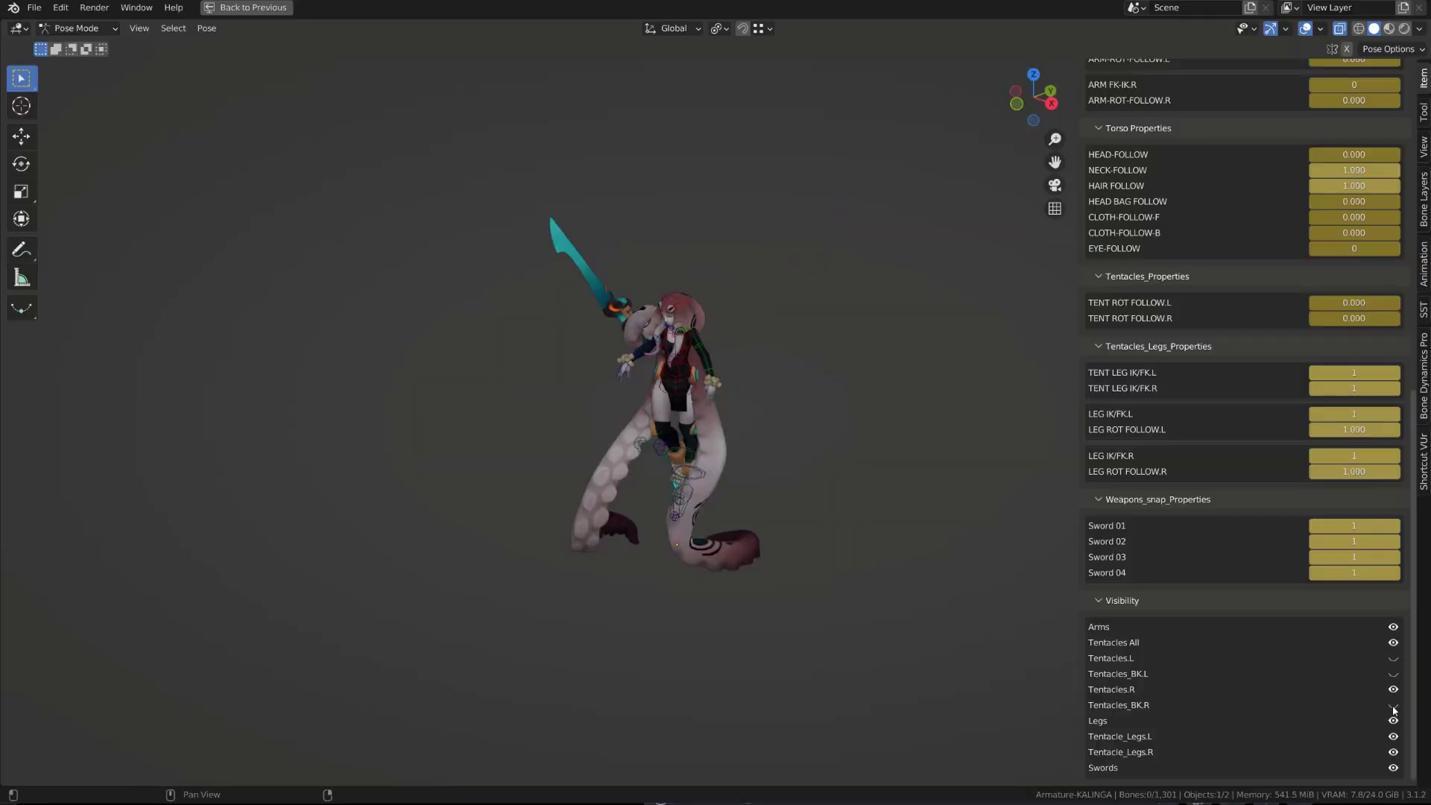
- Play and scrub the opening frames with Tentacles.R as the only visible sword tentacle, checking it from several angles
key("space")
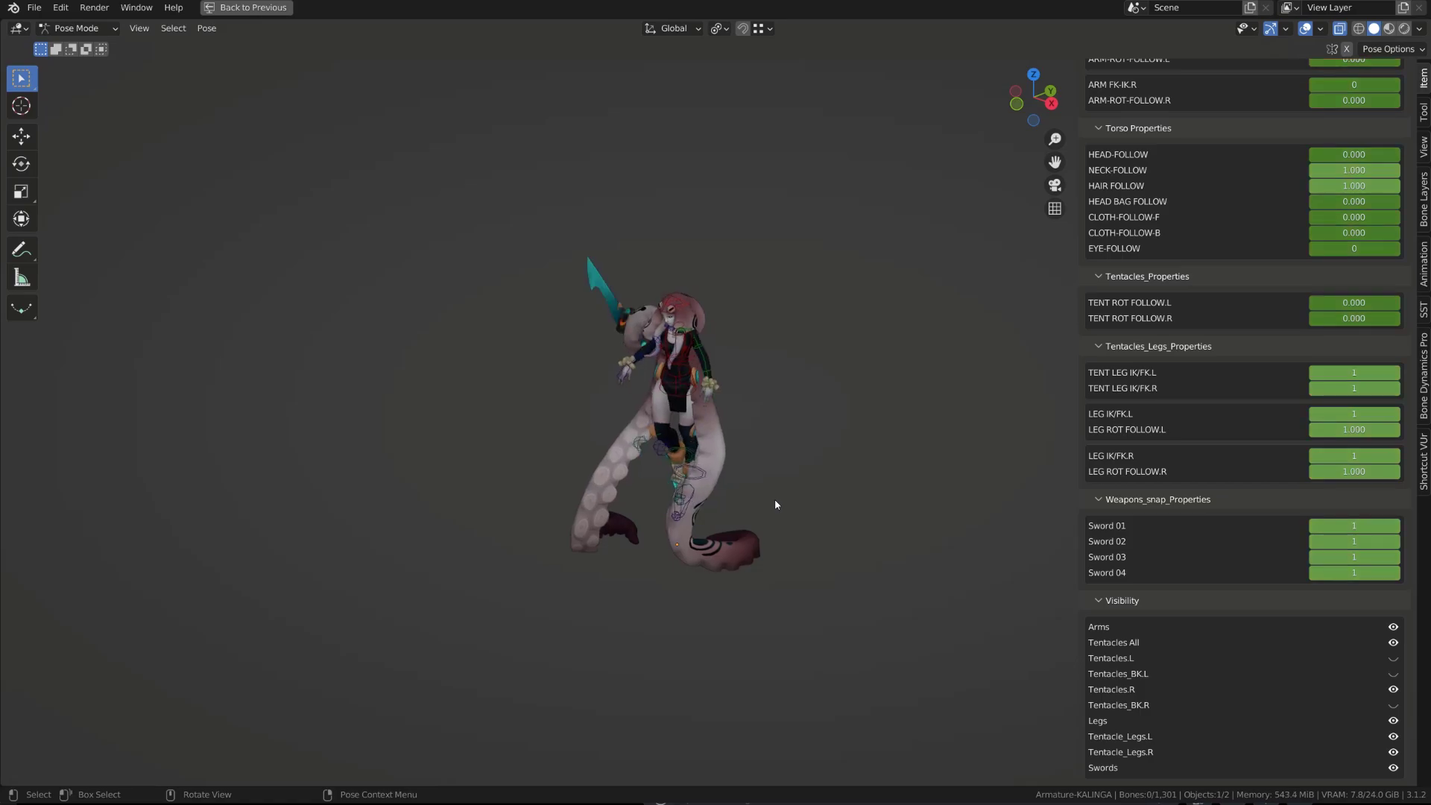
middle_click_drag(775, 505, 746, 490)
scroll(1162, 424, "up", 10)
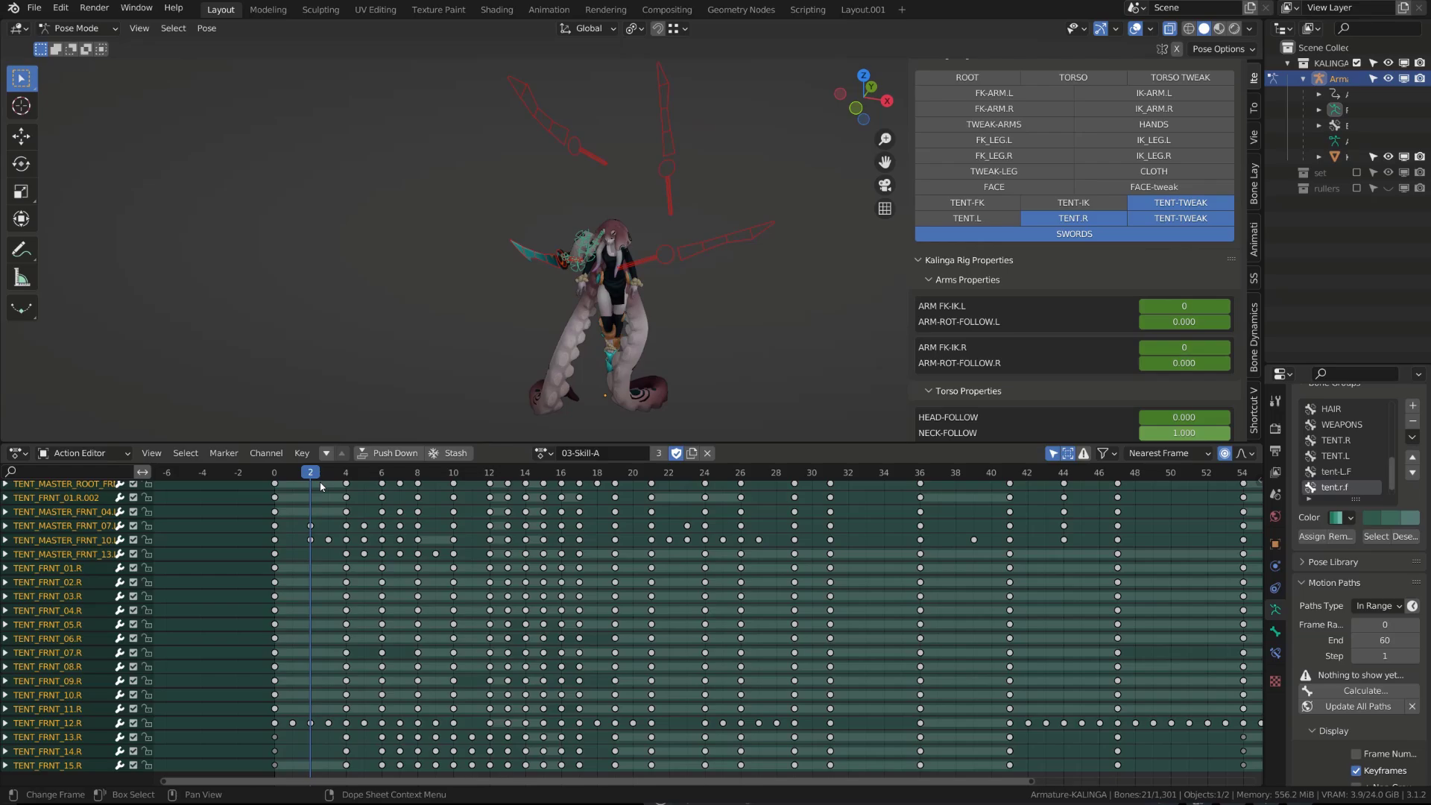
left_click_drag(322, 486, 263, 488)
middle_click_drag(316, 338, 357, 380)
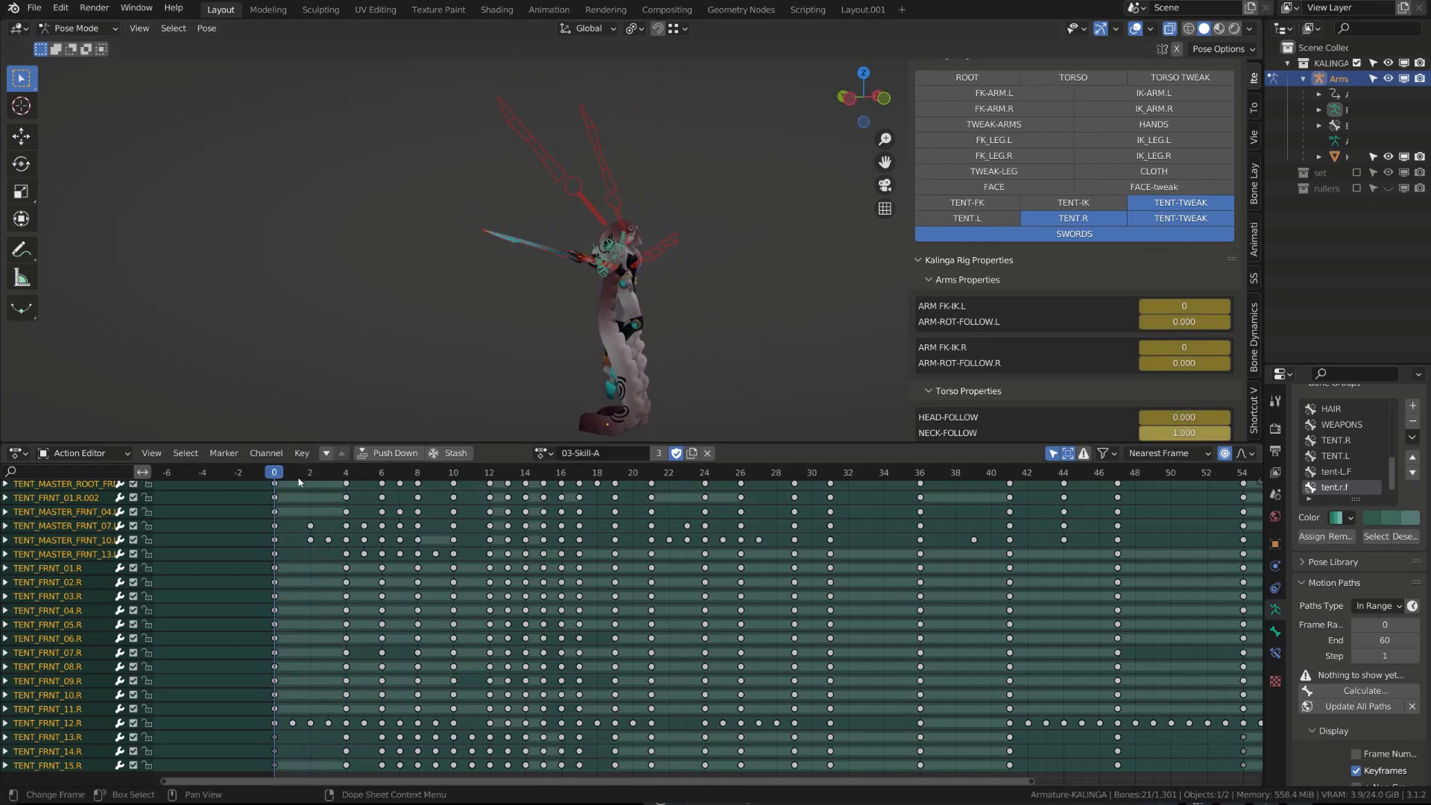
left_click_drag(301, 482, 223, 499)
middle_click_drag(509, 297, 477, 332)
- Select the four SWORD02 blade controls and scrub the animation with their channels disabled
key("c")
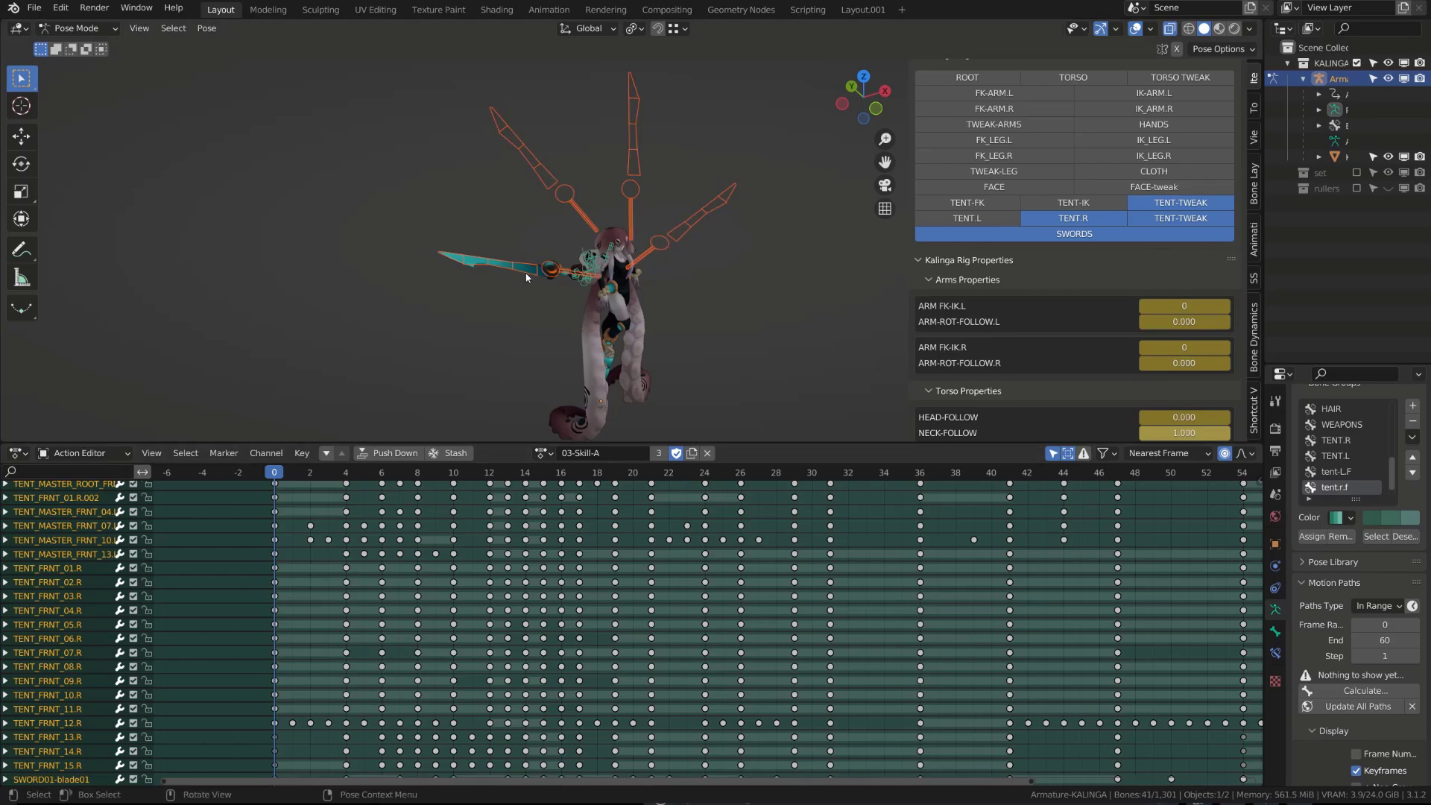
left_click(526, 277)
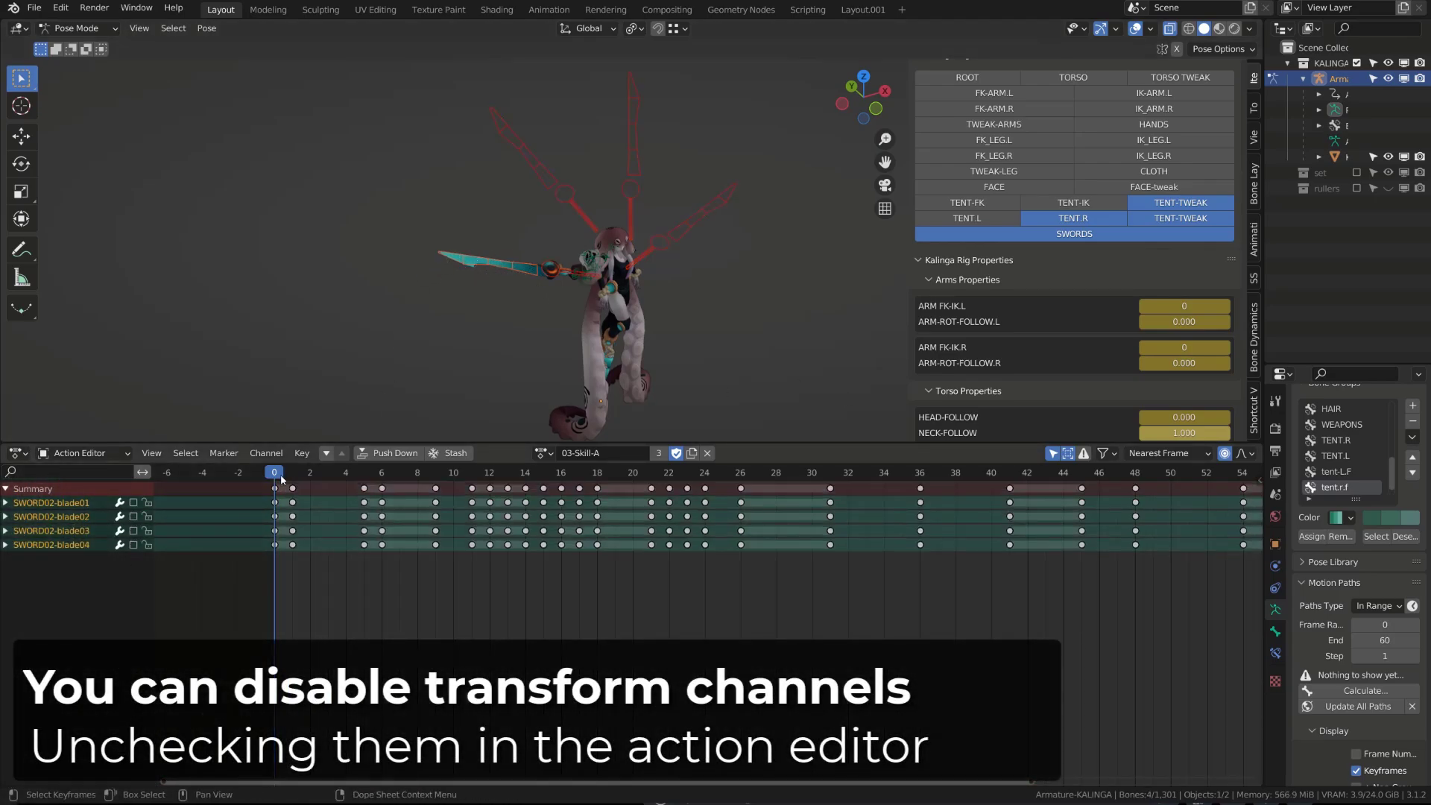
left_click_drag(282, 478, 517, 510)
key("space")
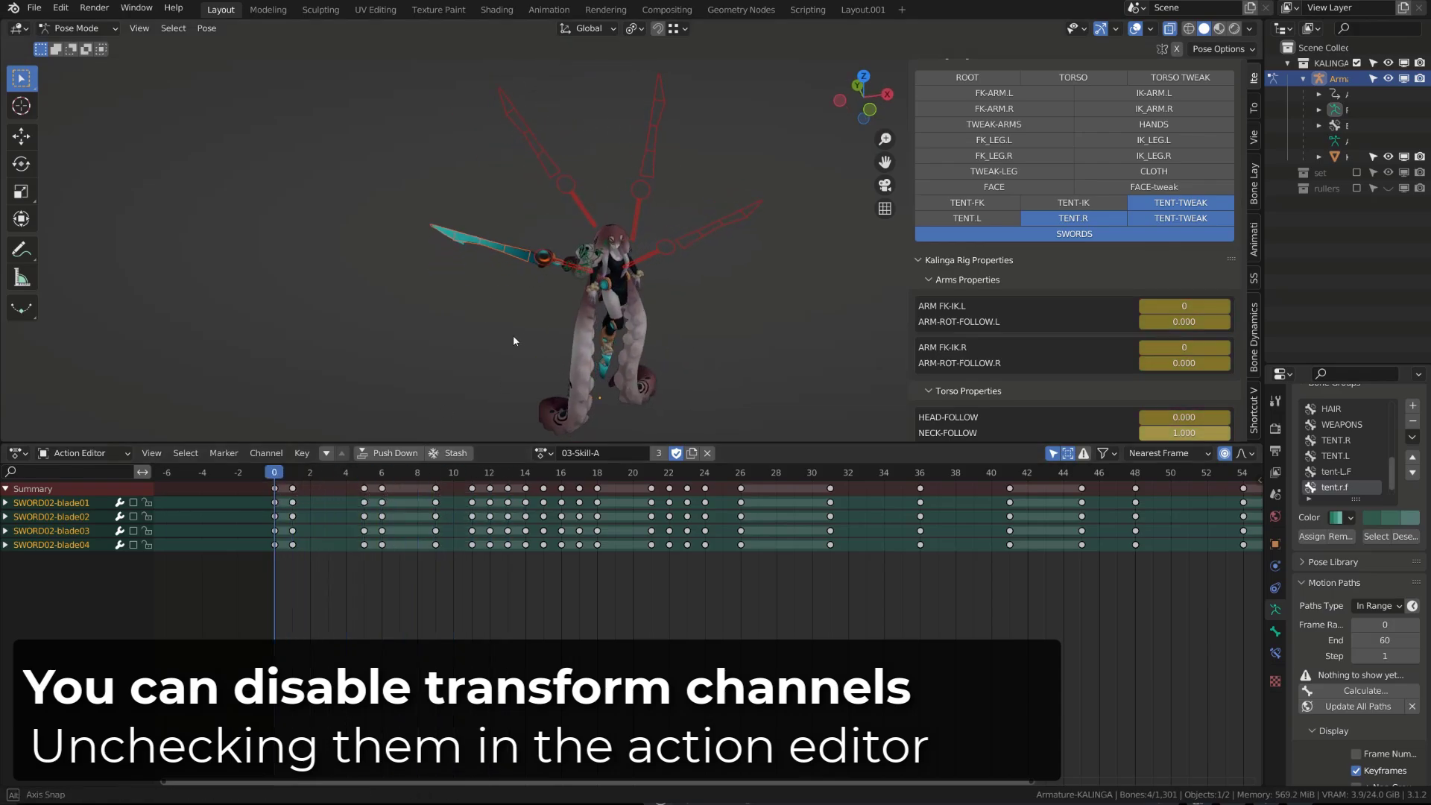
- Select the visible sword's tip control, SWORD02-blade04, and calculate its motion path
middle_click_drag(511, 340, 429, 297)
scroll(463, 336, "up", 4)
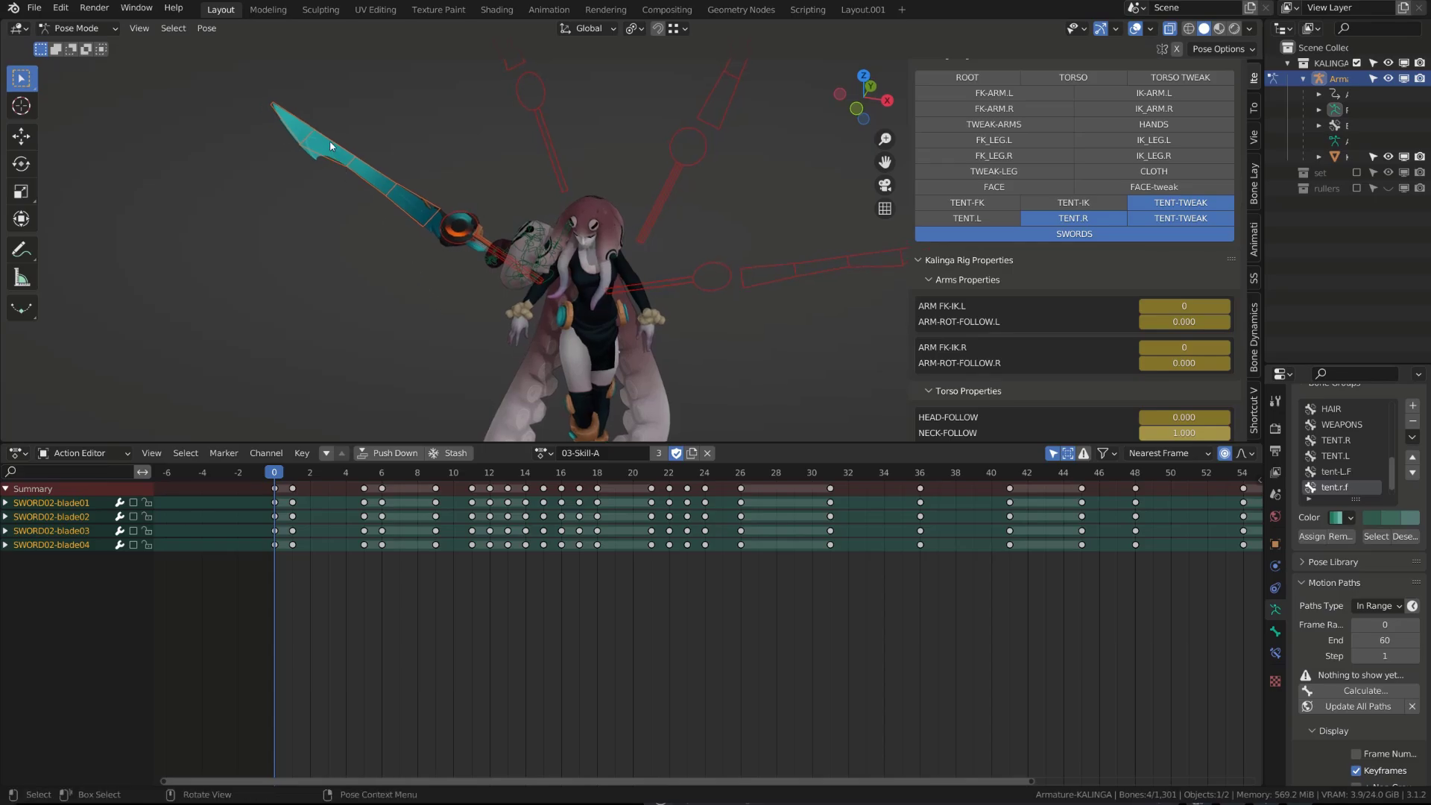
left_click(298, 119)
key("q")
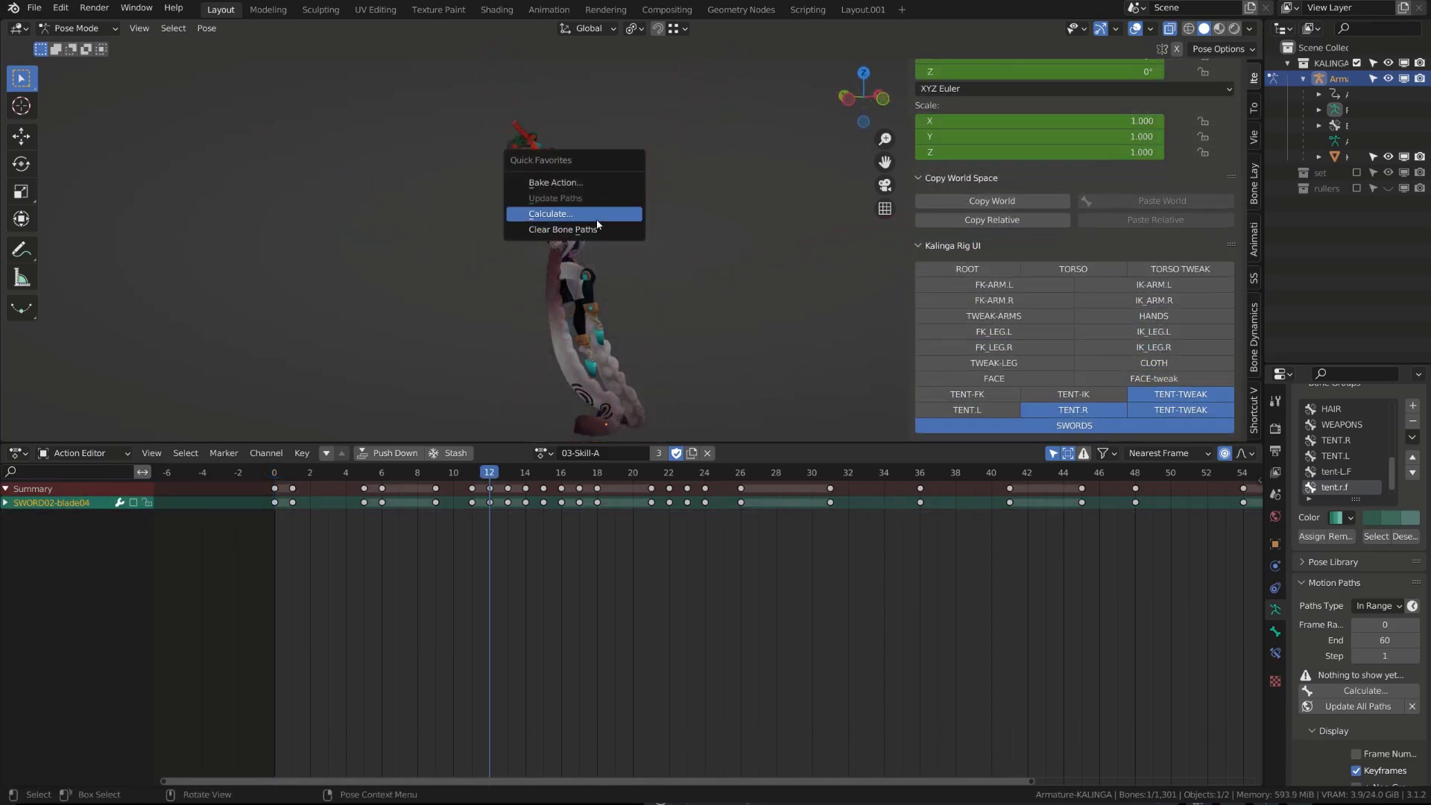
left_click(596, 218)
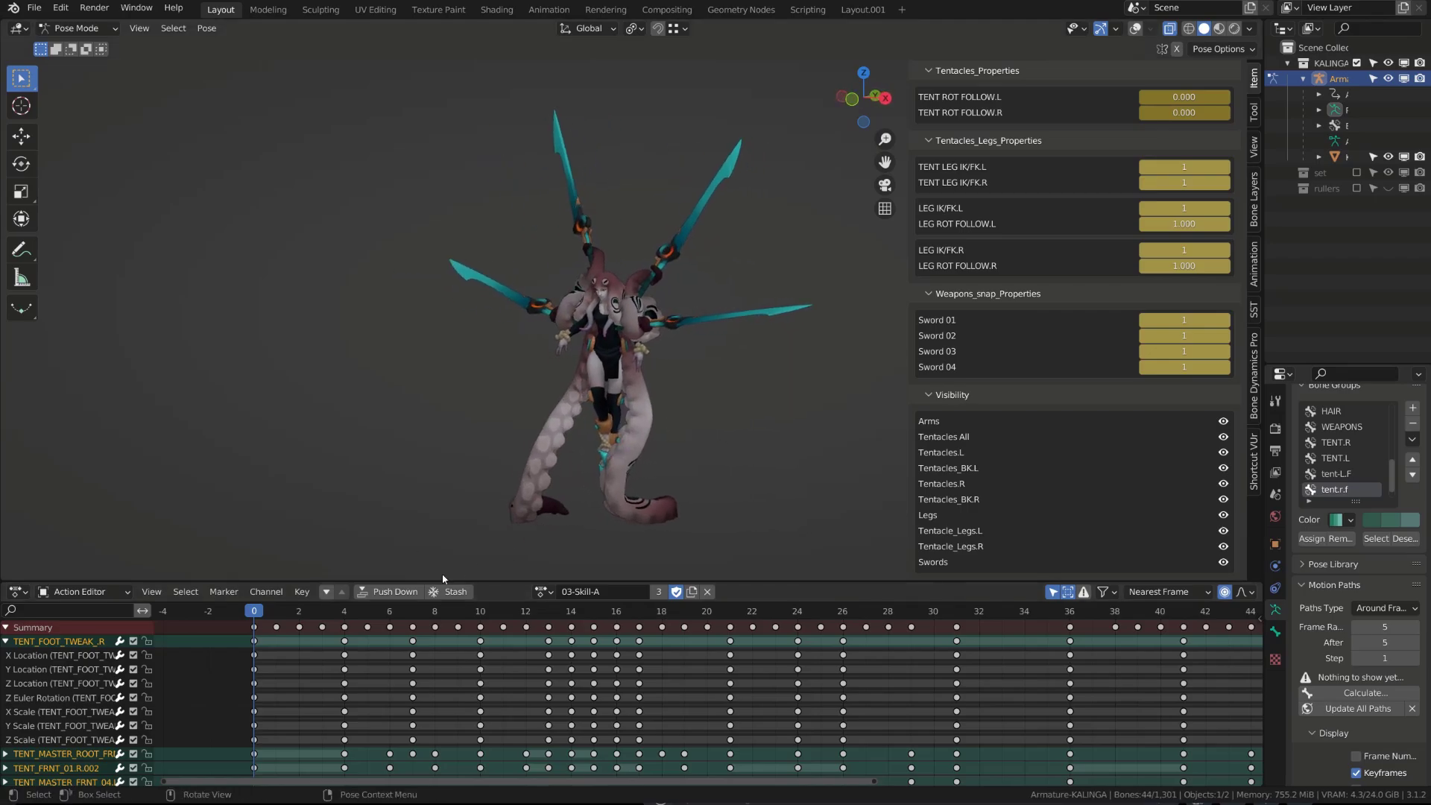
- Examine the poses of all the sword tentacles at frames 4, 7 and 13
left_click(346, 612)
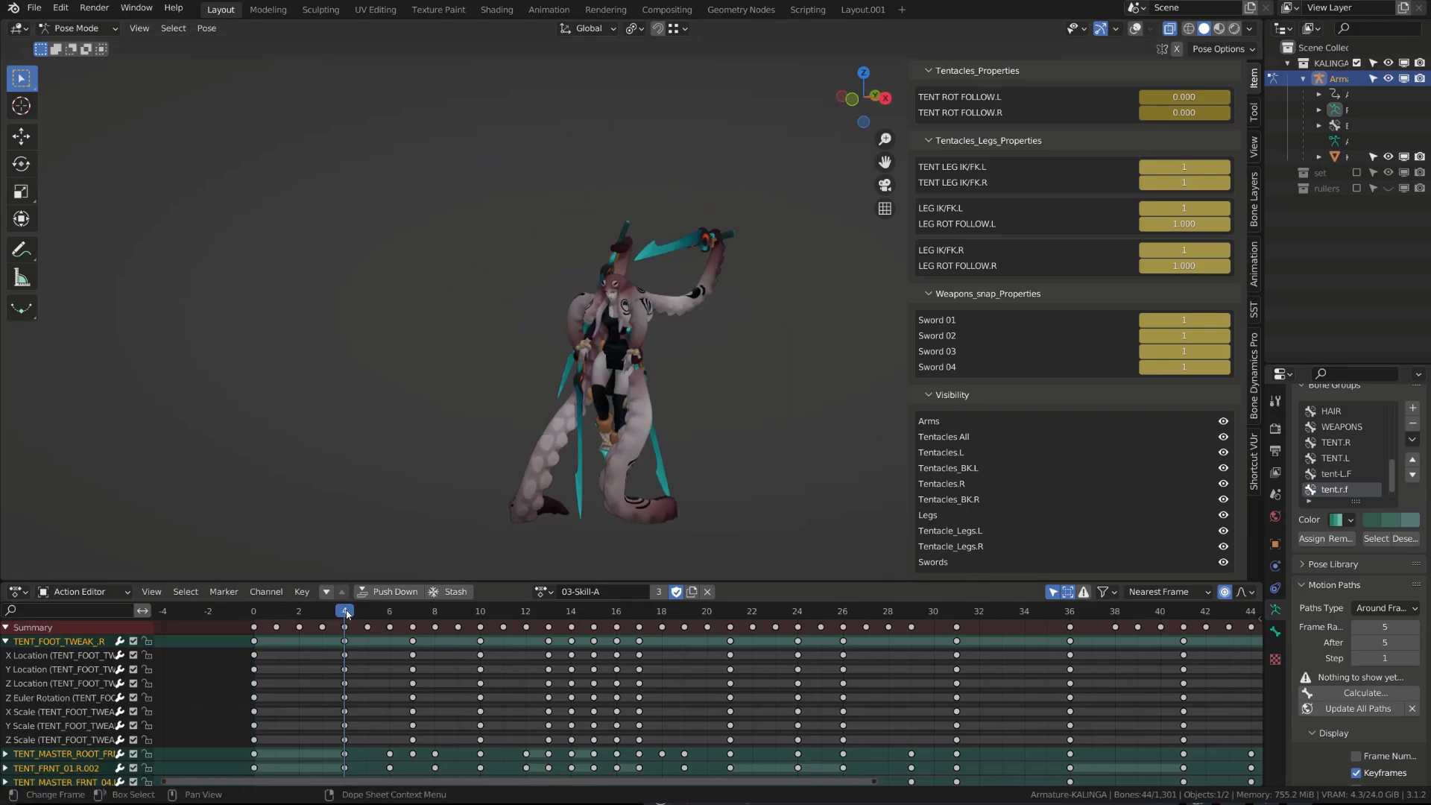
mouse_move(427, 491)
middle_mouse_down()
mouse_move(592, 480)
mouse_move(362, 481)
mouse_move(429, 490)
middle_mouse_up()
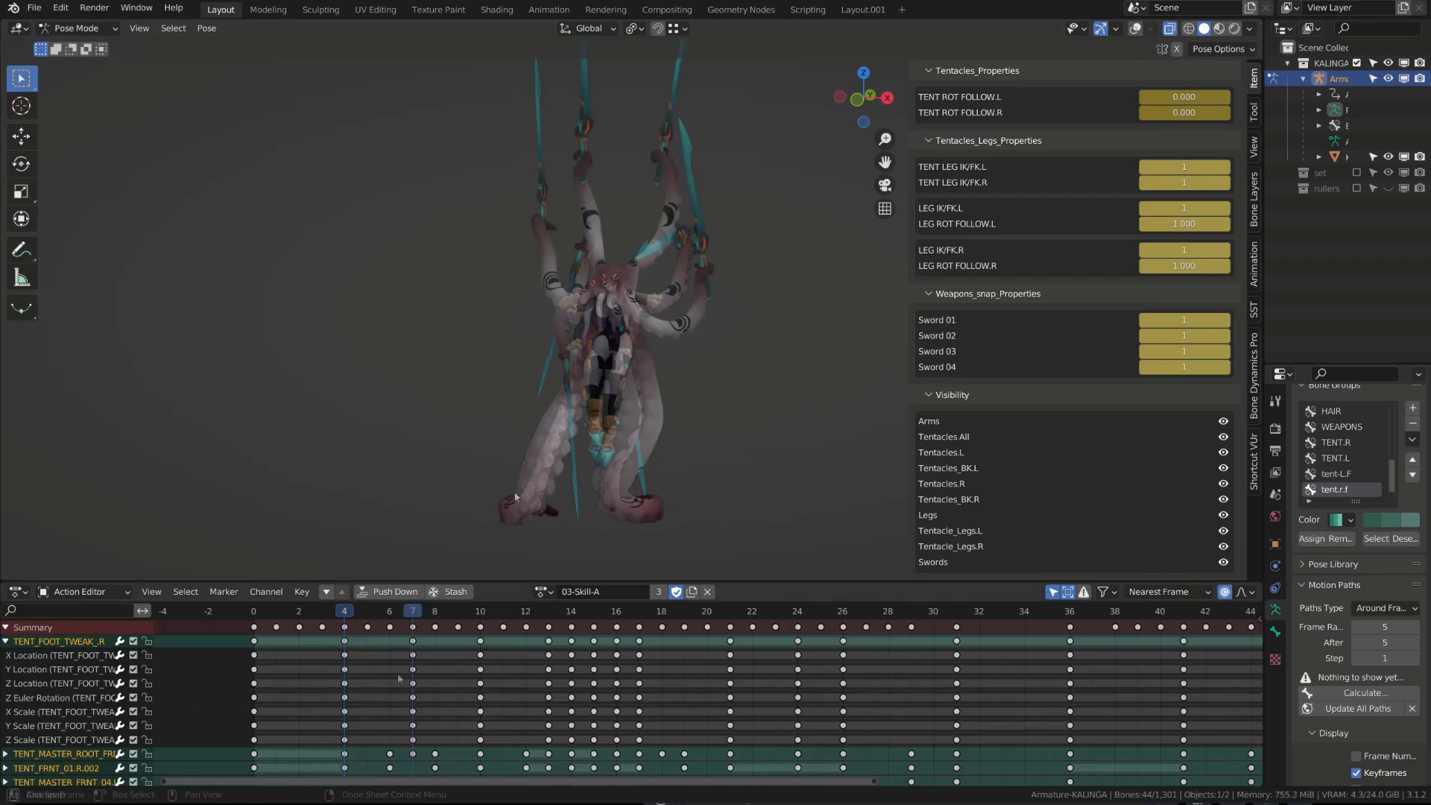
middle_click_drag(515, 497, 447, 496)
left_click(548, 612)
middle_click_drag(592, 542, 641, 458)
- Update the sword tip's motion path and inspect its arc up to frame 4
key("q")
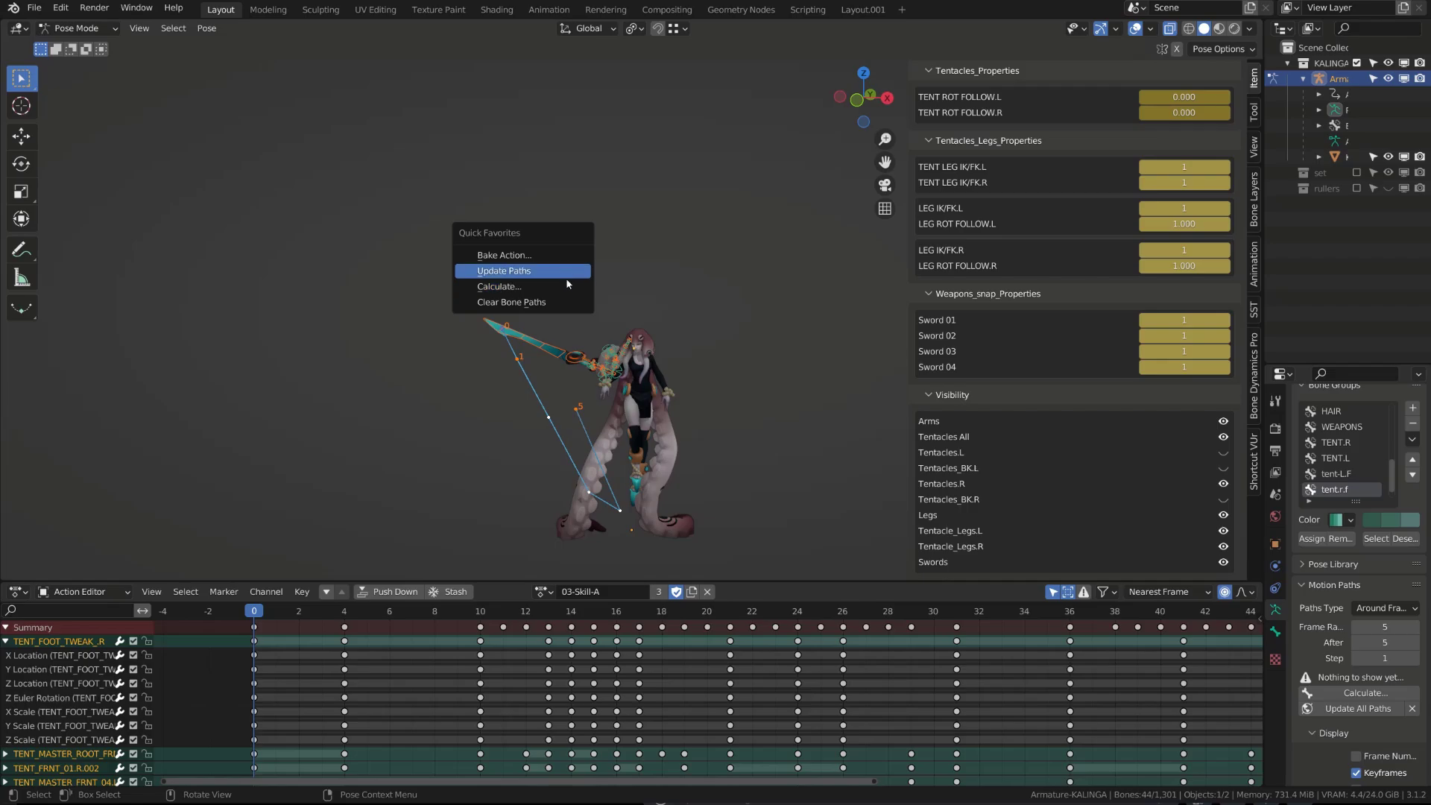
left_click(566, 279)
middle_click_drag(565, 288, 634, 331)
left_click(286, 613)
left_click_drag(323, 619, 342, 619)
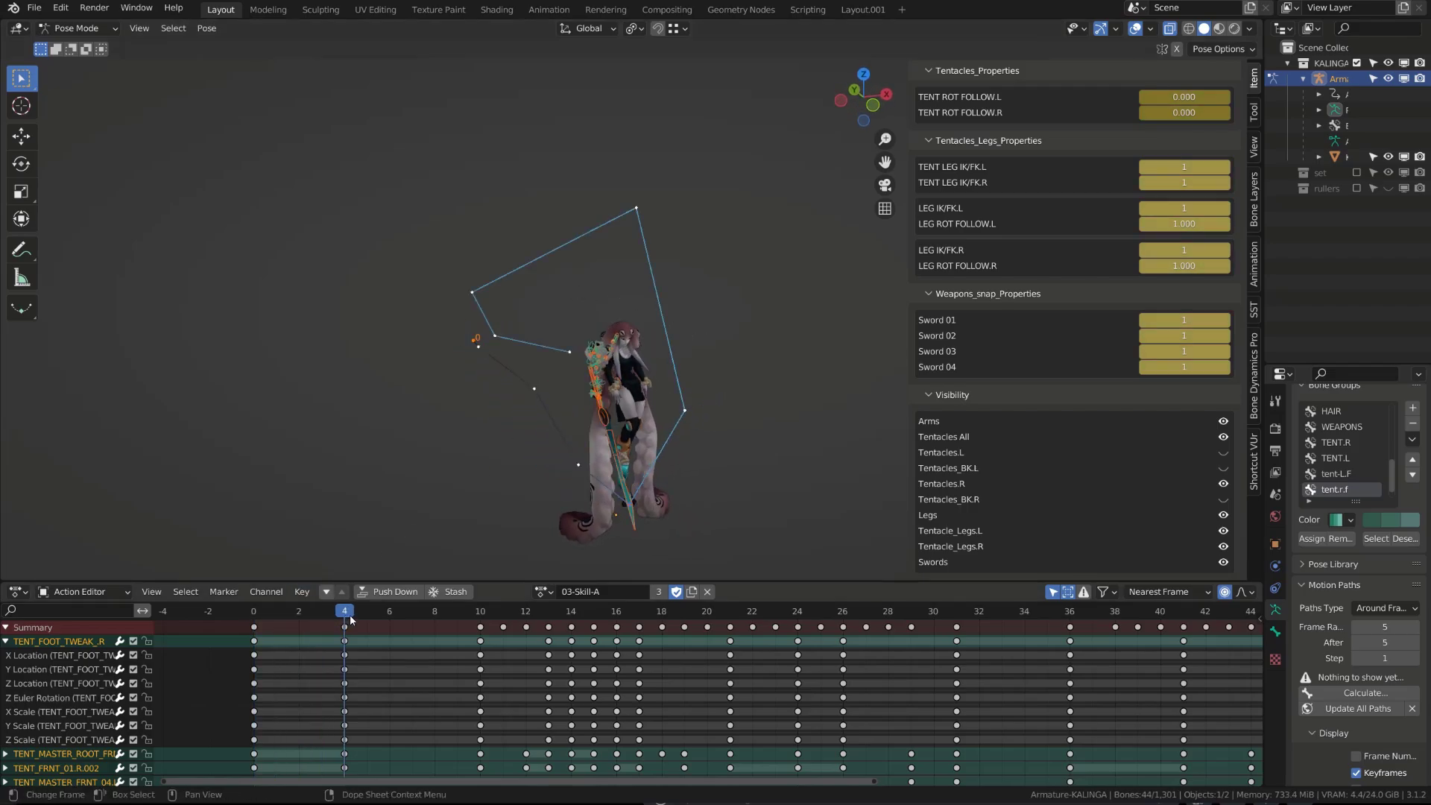
mouse_move(516, 511)
middle_mouse_down()
mouse_move(481, 440)
mouse_move(492, 425)
mouse_move(580, 446)
mouse_move(555, 451)
mouse_move(499, 515)
middle_mouse_up()
- At frame 7, rotate the TENT_MASTER_FRNT_10.R control from two viewing angles to adjust the sword's arc
left_click_drag(388, 611, 429, 629)
mouse_move(404, 513)
middle_mouse_down()
mouse_move(404, 447)
mouse_move(410, 492)
middle_mouse_up()
mouse_move(436, 611)
left_mouse_down()
mouse_move(390, 608)
mouse_move(412, 611)
left_mouse_up()
middle_click_drag(440, 499, 506, 417)
left_click(495, 282)
key("r")
left_click(515, 328)
middle_click_drag(514, 328, 484, 246)
key("r")
left_click(462, 298)
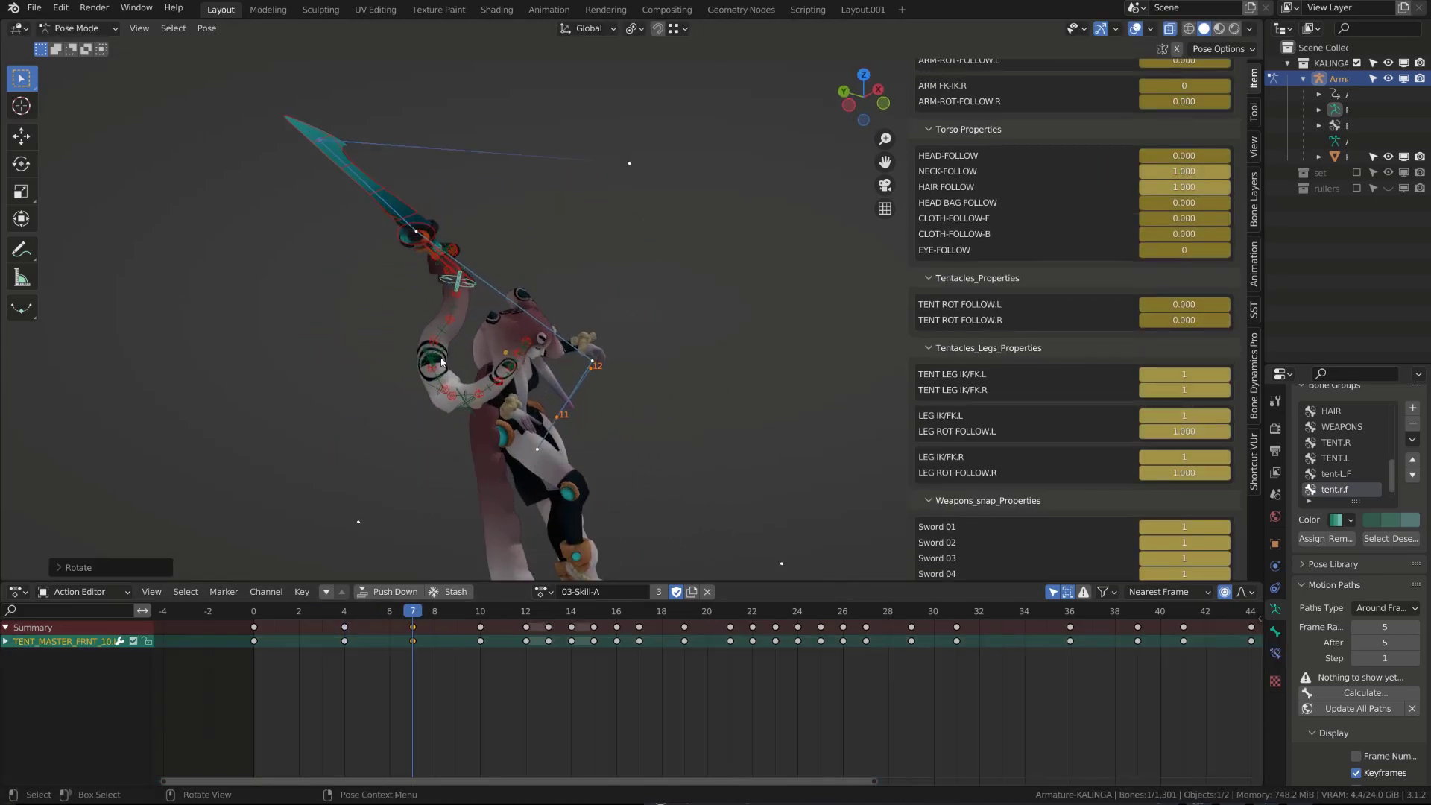
- At frame 7, rotate the control at the sword tentacle's bend and refine another control higher up the tentacle
left_click(420, 373)
key("r")
left_click(428, 360)
middle_click_drag(429, 360, 665, 432)
left_click(409, 276)
key("r")
left_click(462, 298)
key("r")
left_click(667, 332)
- Select another control on the sword tentacle and refine its rotation at frame 7 in several passes
left_click(628, 411)
key("r")
left_click(656, 387)
key("r")
left_click(668, 350)
key("r")
middle_click_drag(667, 350, 570, 298)
left_click(687, 266)
- Rotate the TENT_MASTER_FRNT_07.R control at frame 7, refining it from several viewing angles
left_click(576, 334)
key("r")
left_click(625, 233)
middle_click_drag(623, 237, 604, 342)
key("r")
left_click(570, 350)
key("r")
middle_click_drag(549, 405, 675, 270)
left_click(570, 283)
- Rotate the TENT_FRNT_12.R control at frames 5 and 6 to shape the sword's swing
key("Left")
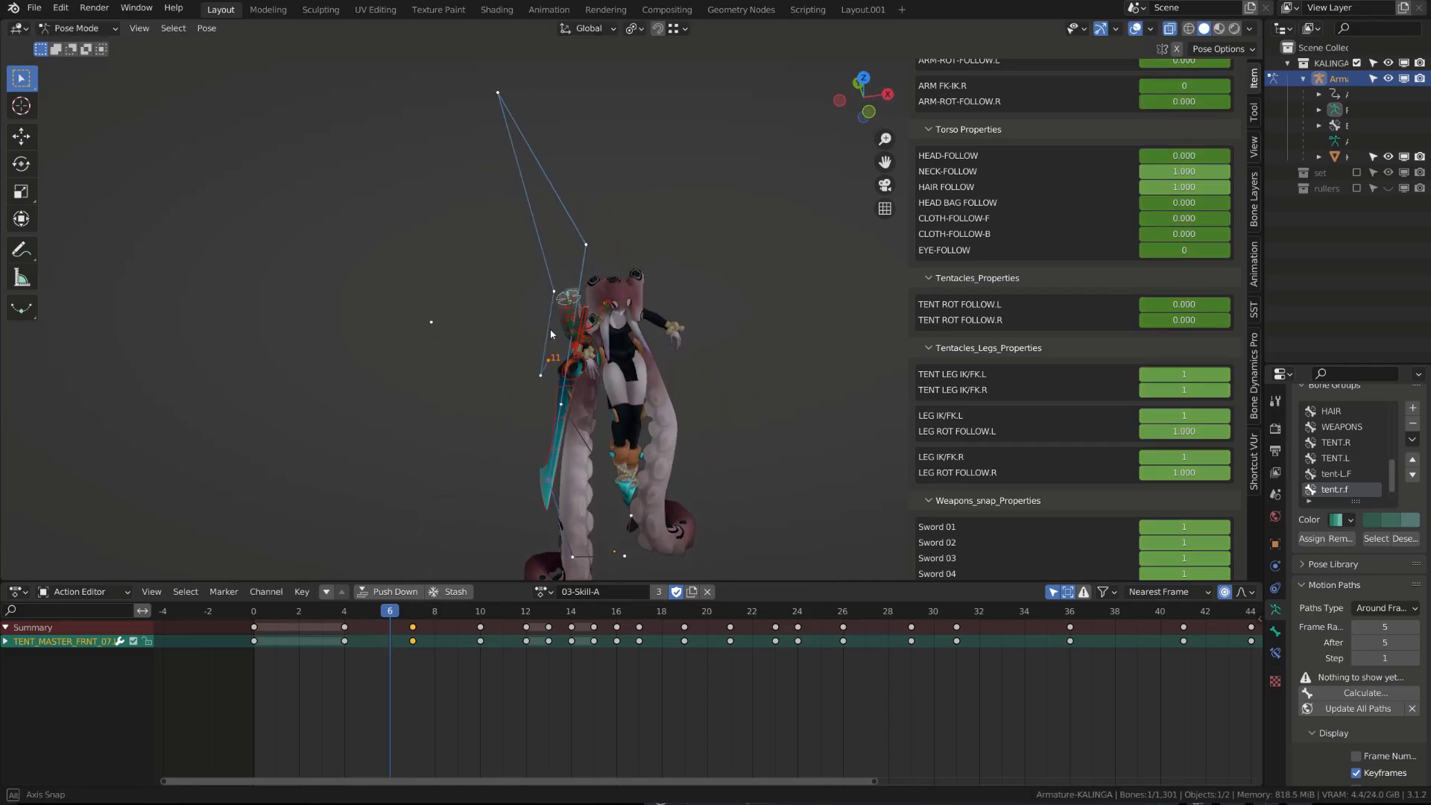
middle_click_drag(552, 334, 579, 430)
left_click(588, 447)
key("Left")
key("Left")
key("Left")
key("r")
left_click(656, 492)
key("Right")
key("r")
left_click(703, 480)
- Step back and forth through the frames around 5 and 6, checking the sword tip's arc from the side
middle_click_drag(703, 480, 833, 365)
key("Left")
key("Left")
key("Left")
key("Right")
key("Right")
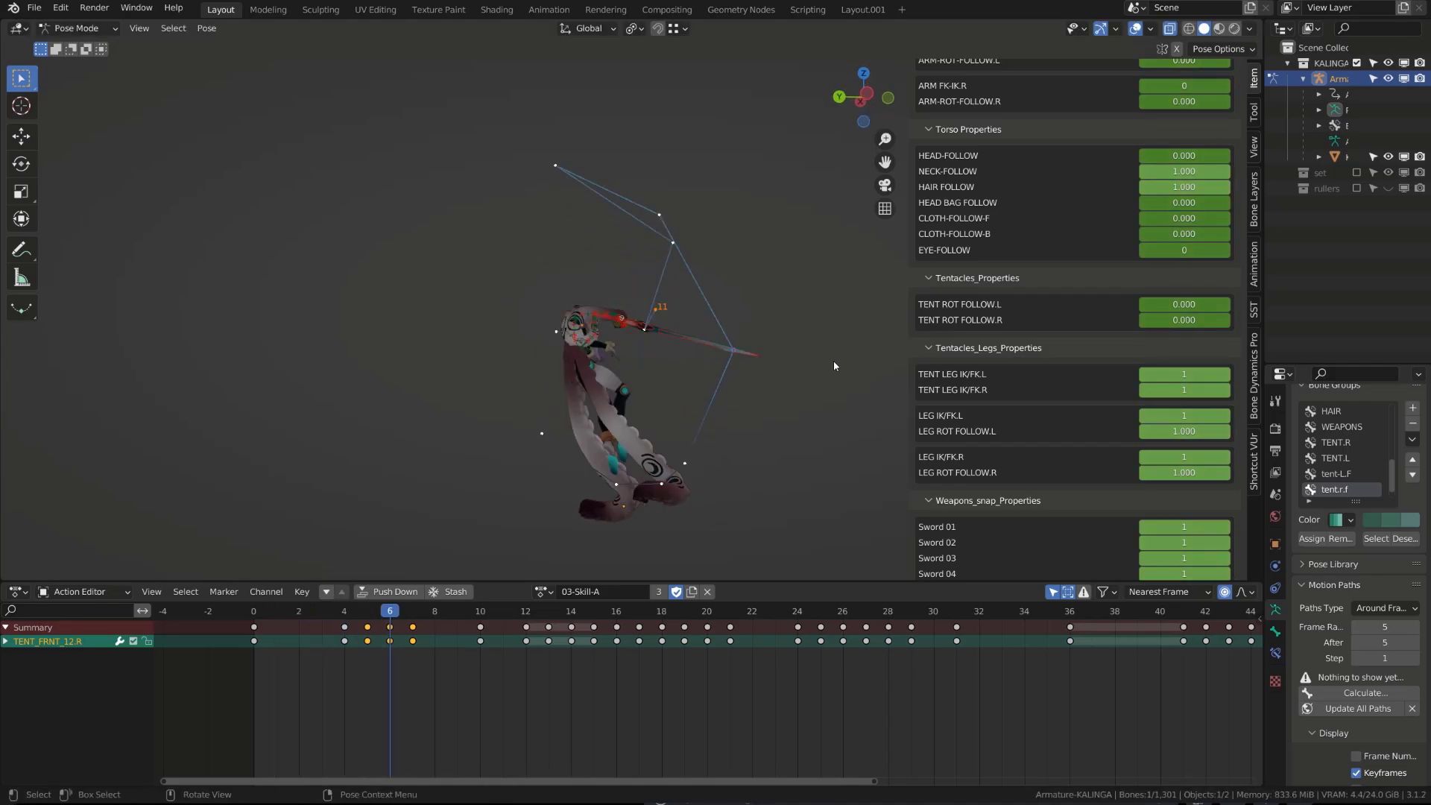
key("Left")
key("Left")
key("Left")
key("Right")
key("Right")
scroll(808, 442, "up", 2)
scroll(807, 442, "down", 1)
key("Right")
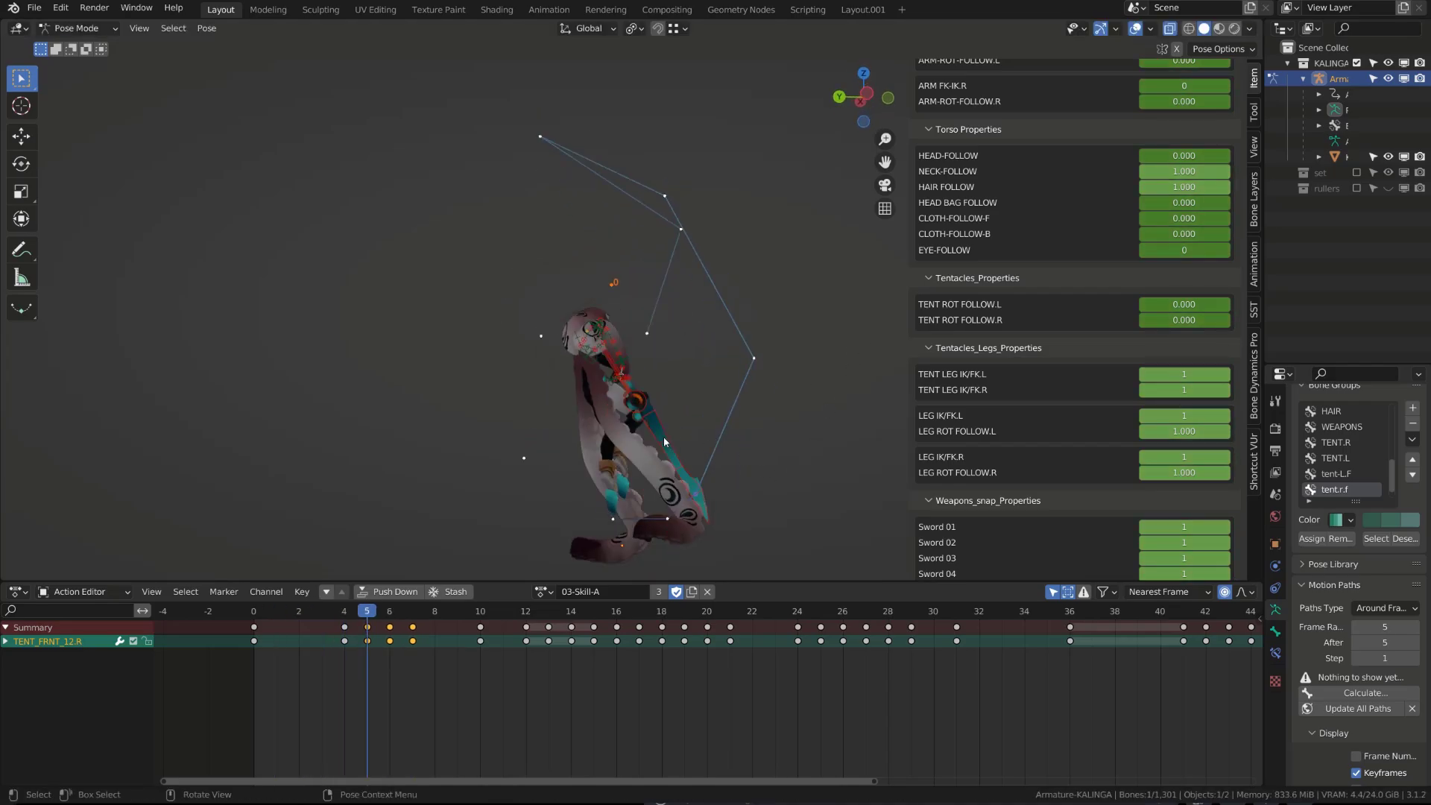
- Refine the rotation of the TENT_FRNT_12.R control on frames 5, 4 and 3, working backwards through the swing
key("r")
left_click(771, 422)
key("Left")
key("r")
left_click(745, 483)
key("Right")
key("Left")
key("Left")
key("r")
left_click(694, 564)
- Rotate the TENT_FRNT_12.R control over the opening frames down to frame 1, refining it in several passes
key("Left")
key("Left")
key("r")
left_click(545, 301)
key("r")
left_click(463, 367)
key("r")
middle_click_drag(463, 367, 556, 476)
left_click(633, 463)
- Rotate the TENT_MASTER_FRNT_10.R control on the sword tentacle at frame 7 and scrub back to frame 5 to check the arc
key("Right")
middle_click_drag(648, 357, 492, 298)
scroll(477, 283, "up", 4)
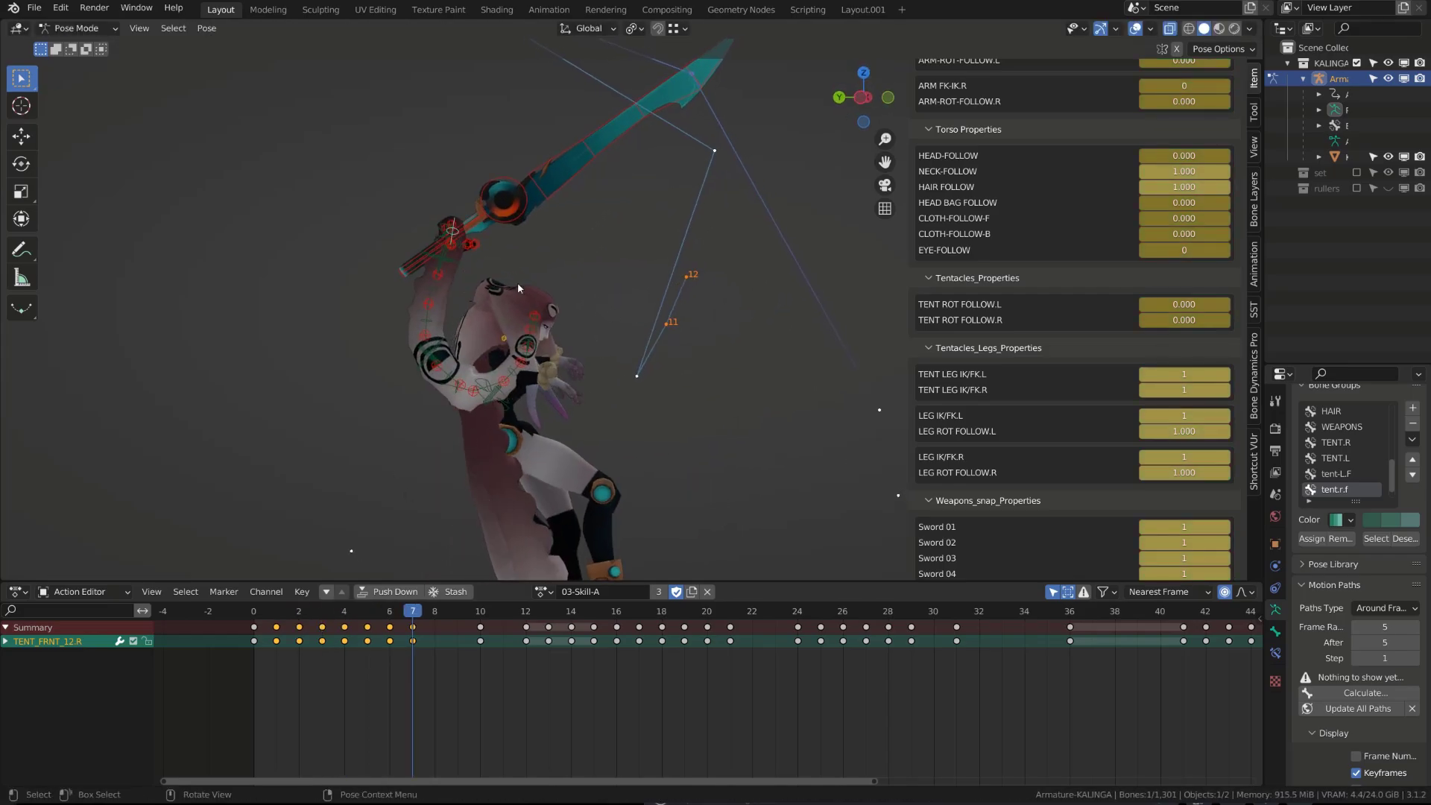
left_click(463, 275)
scroll(477, 283, "down", 4)
key("r")
left_click(693, 298)
middle_click_drag(693, 298, 601, 266)
key("r")
left_click_drag(548, 611, 382, 572)
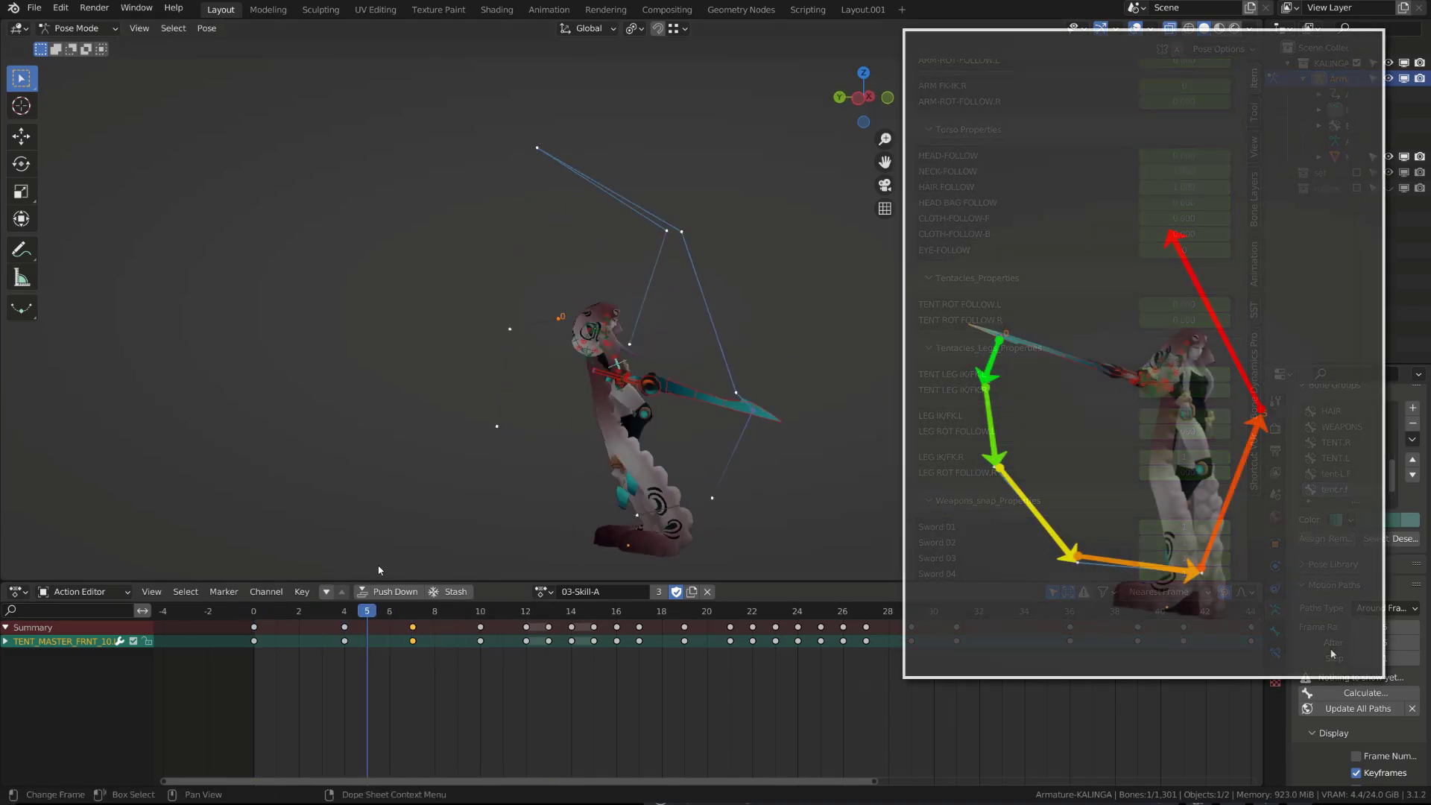
- Adjust the sword tentacle's pose at frame 6, rotating the TENT_FRNT_12.R control to smooth the sword tip's arc
key("Right")
key("r")
left_click(690, 350)
middle_click_drag(690, 351, 663, 365)
scroll(618, 328, "up", 3)
left_click(564, 315)
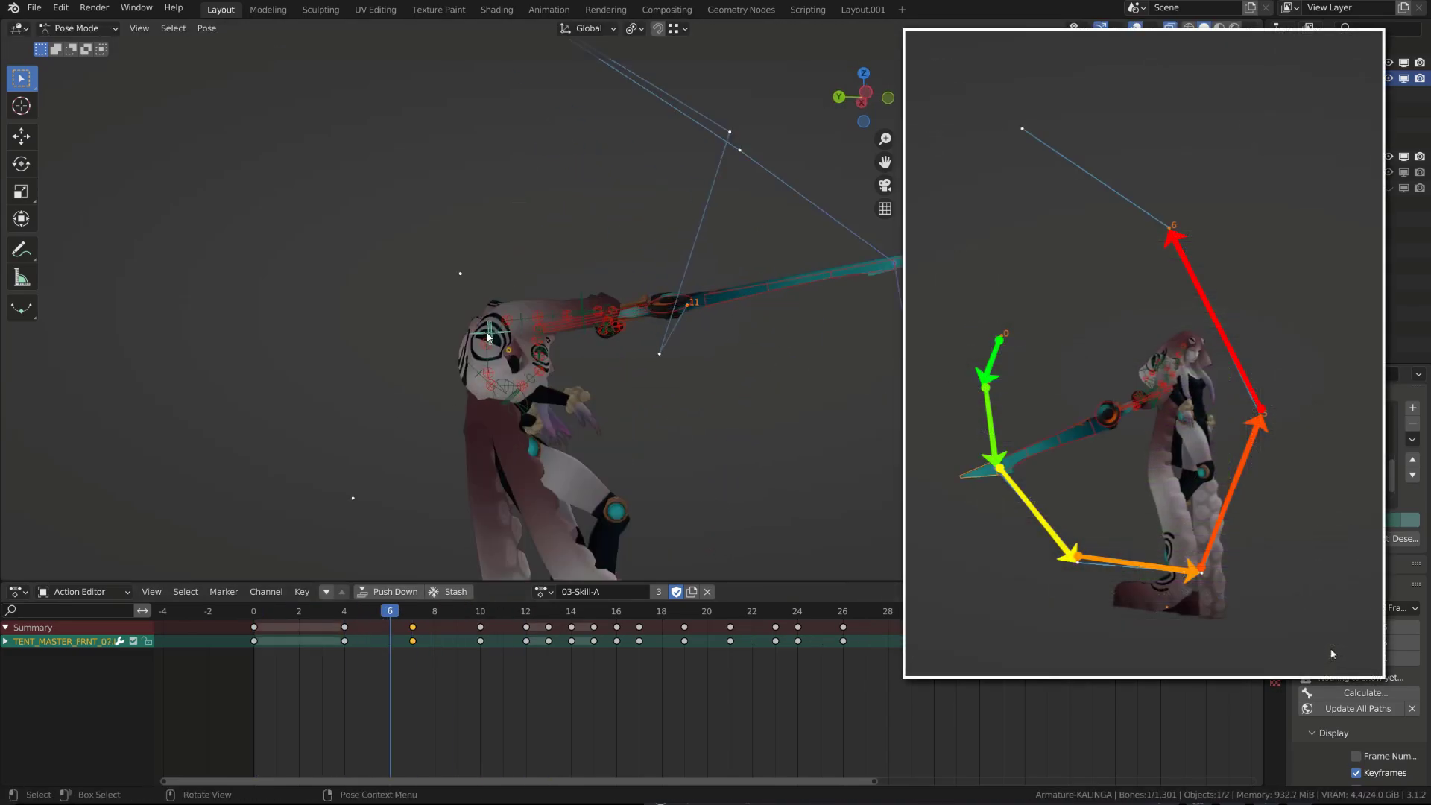
scroll(617, 275, "down", 2)
key("r")
left_click(617, 275)
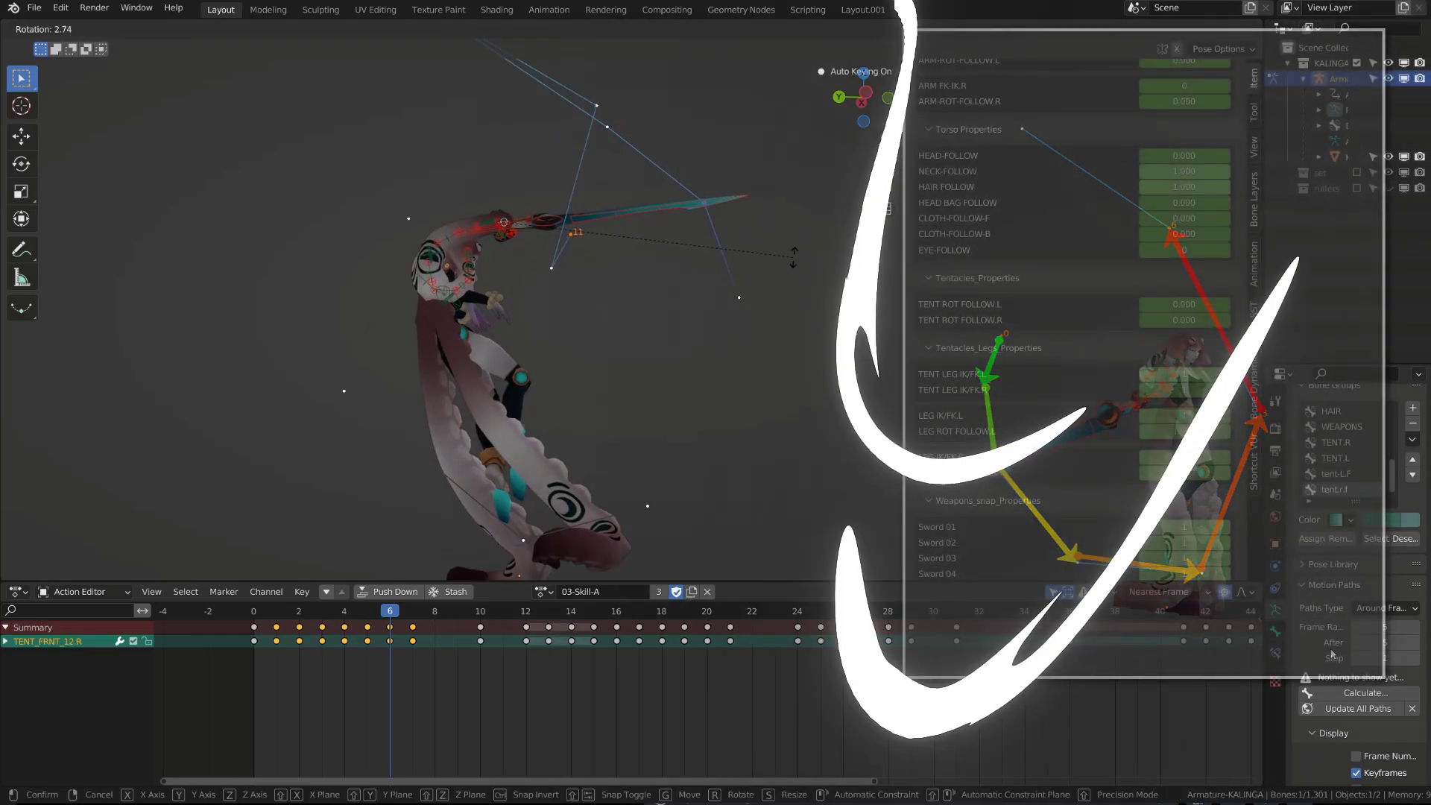
middle_click_drag(746, 238, 585, 337, "shift")
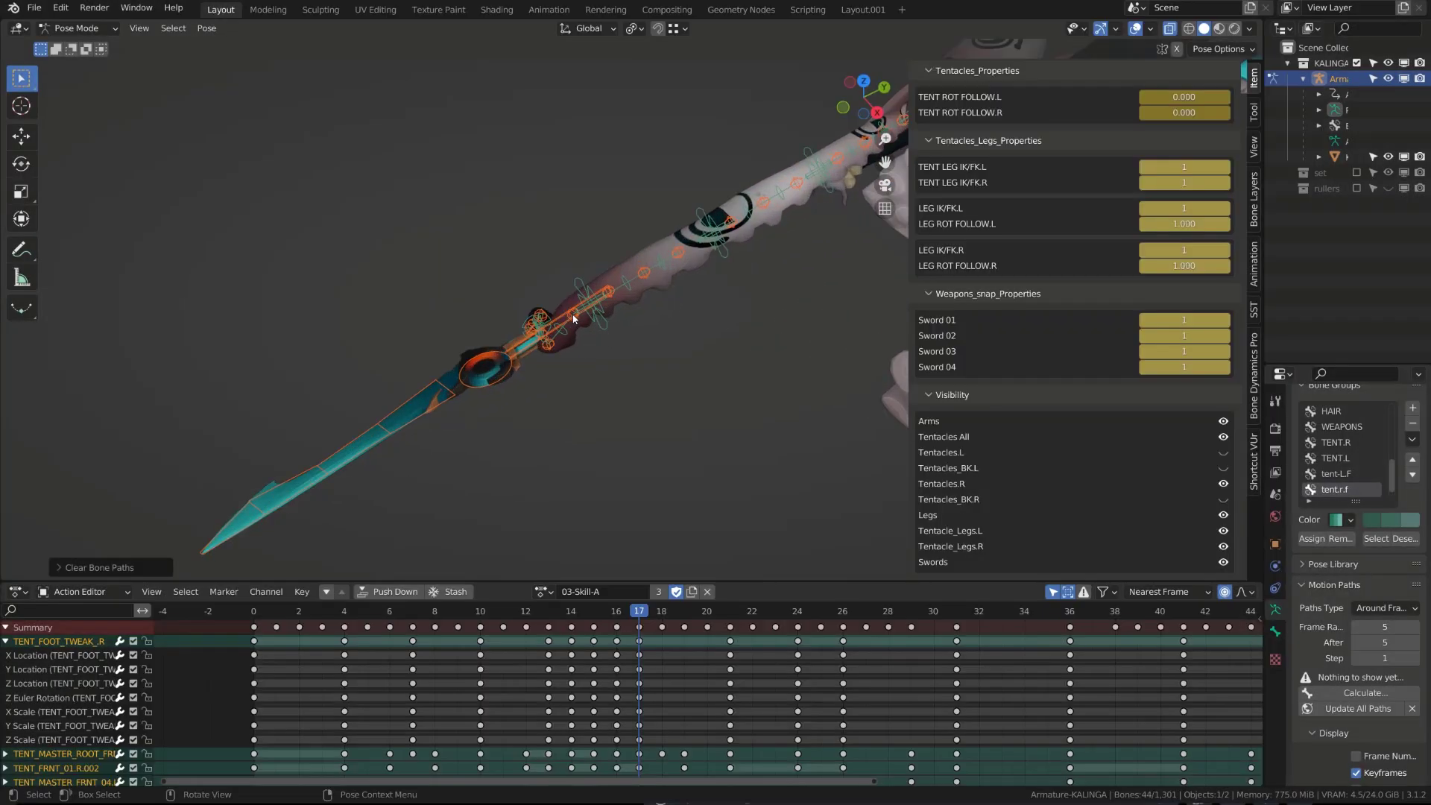
- Calculate motion paths for TENT_FRNT_TWEAK_12.R and TENT_FRNT_TWEAK_08.R over frames 0 to 60, baked at the bone heads
left_click(571, 318)
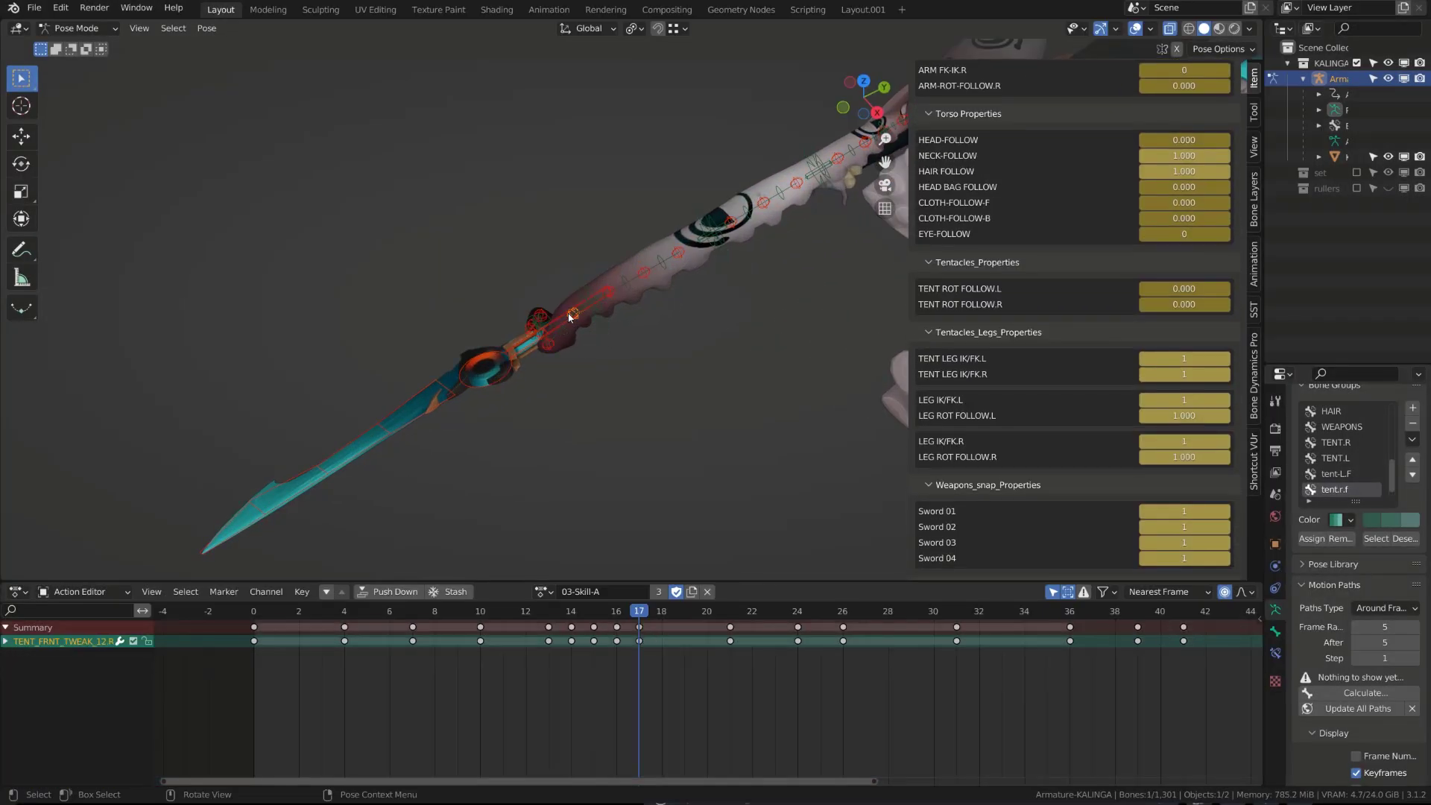
middle_click_drag(834, 301, 658, 415, "shift")
scroll(596, 343, "up", 1)
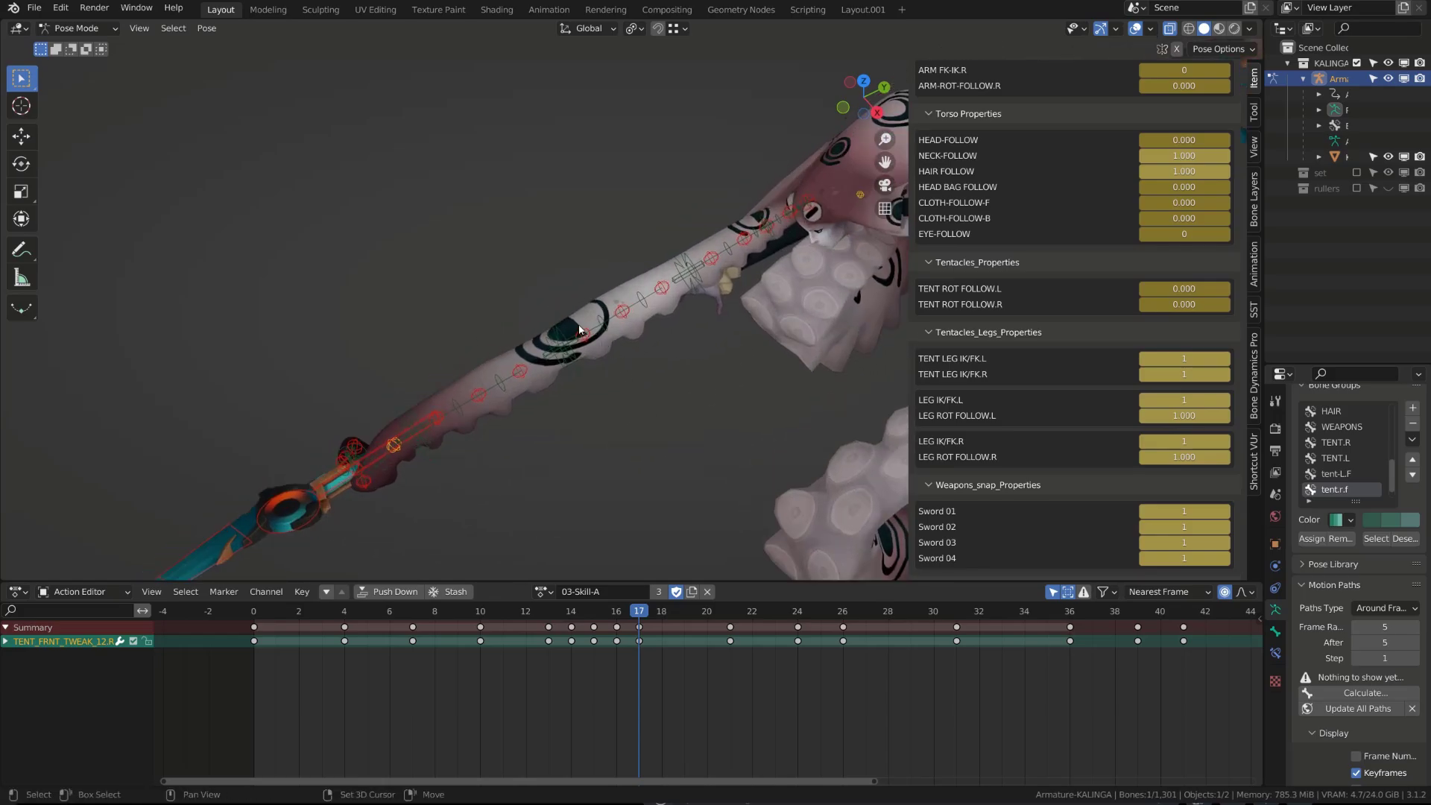
left_click(582, 331, "shift")
scroll(586, 334, "down", 3)
key("q")
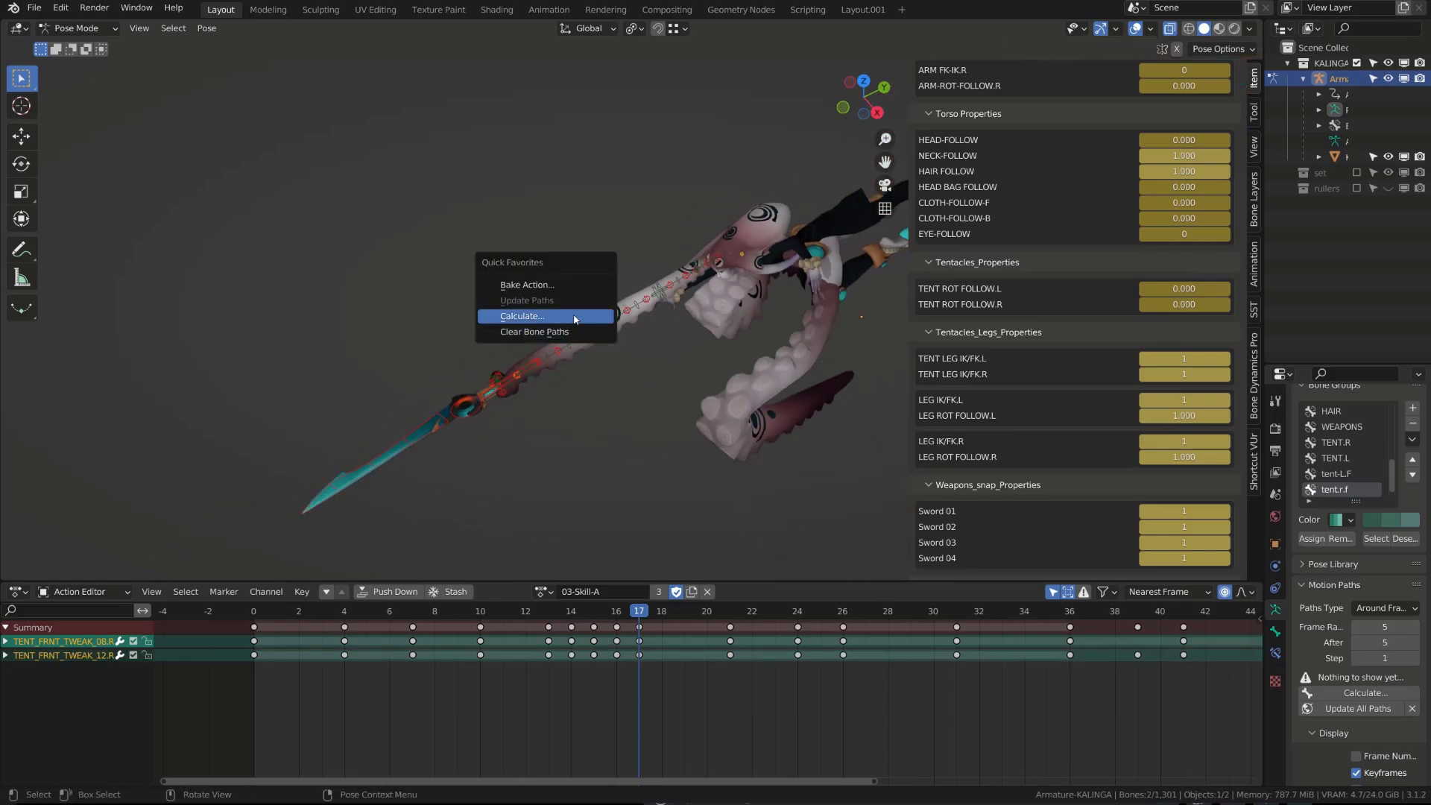
left_click(574, 318)
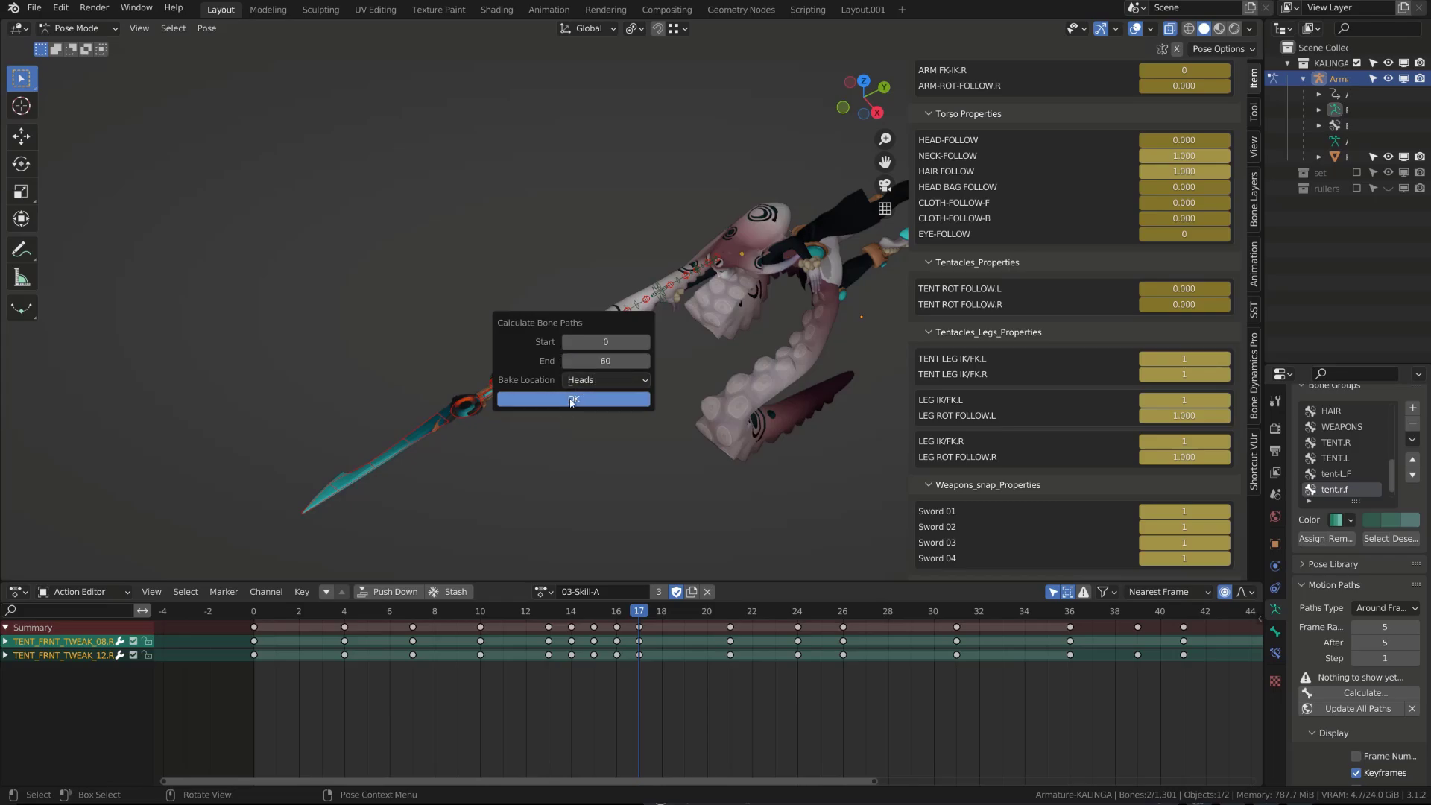
key("Return")
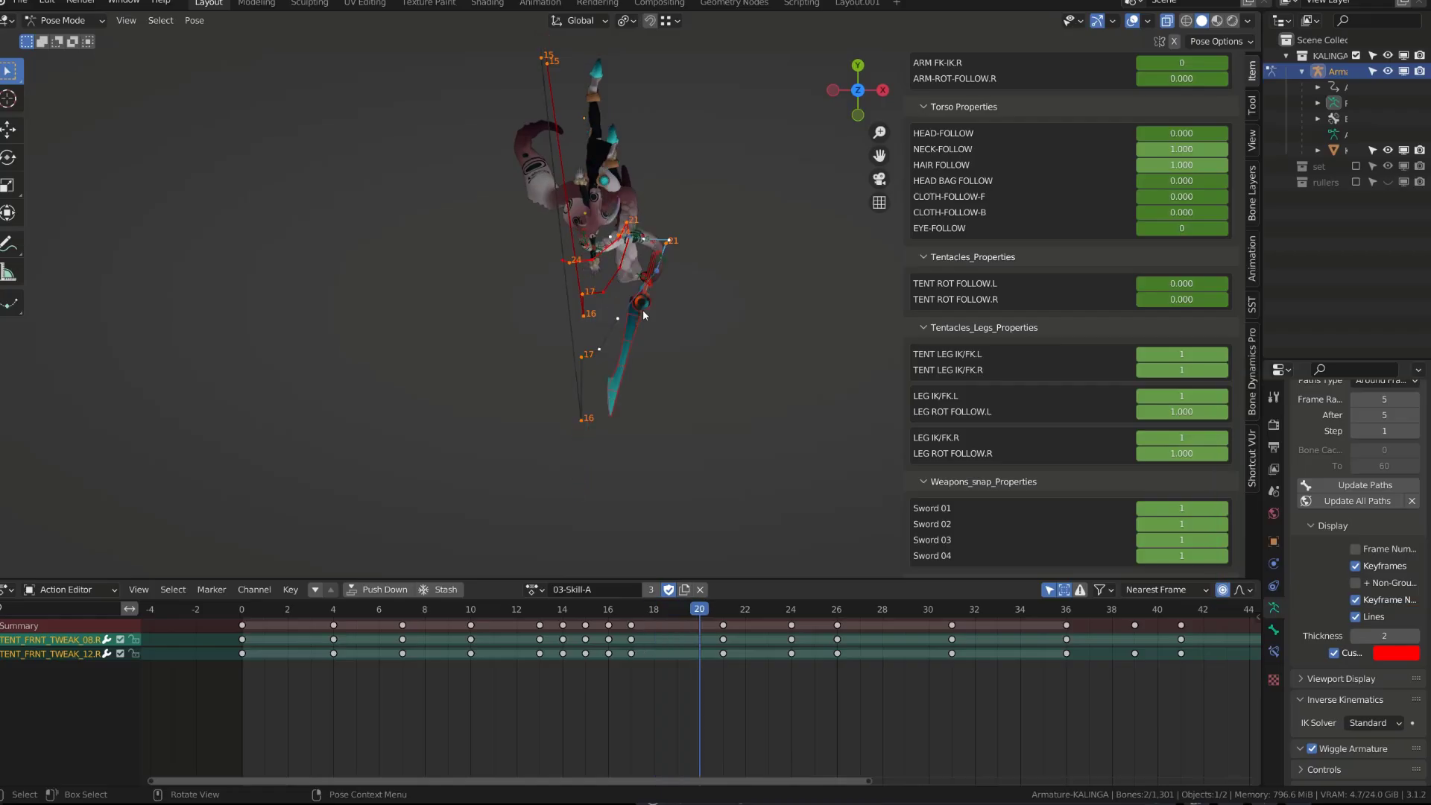
- Step forward from frame 20 to 32 in the top view, examining how the sword tentacle follows its two motion paths
key("Right")
key("Right")
key("Right")
key("Right")
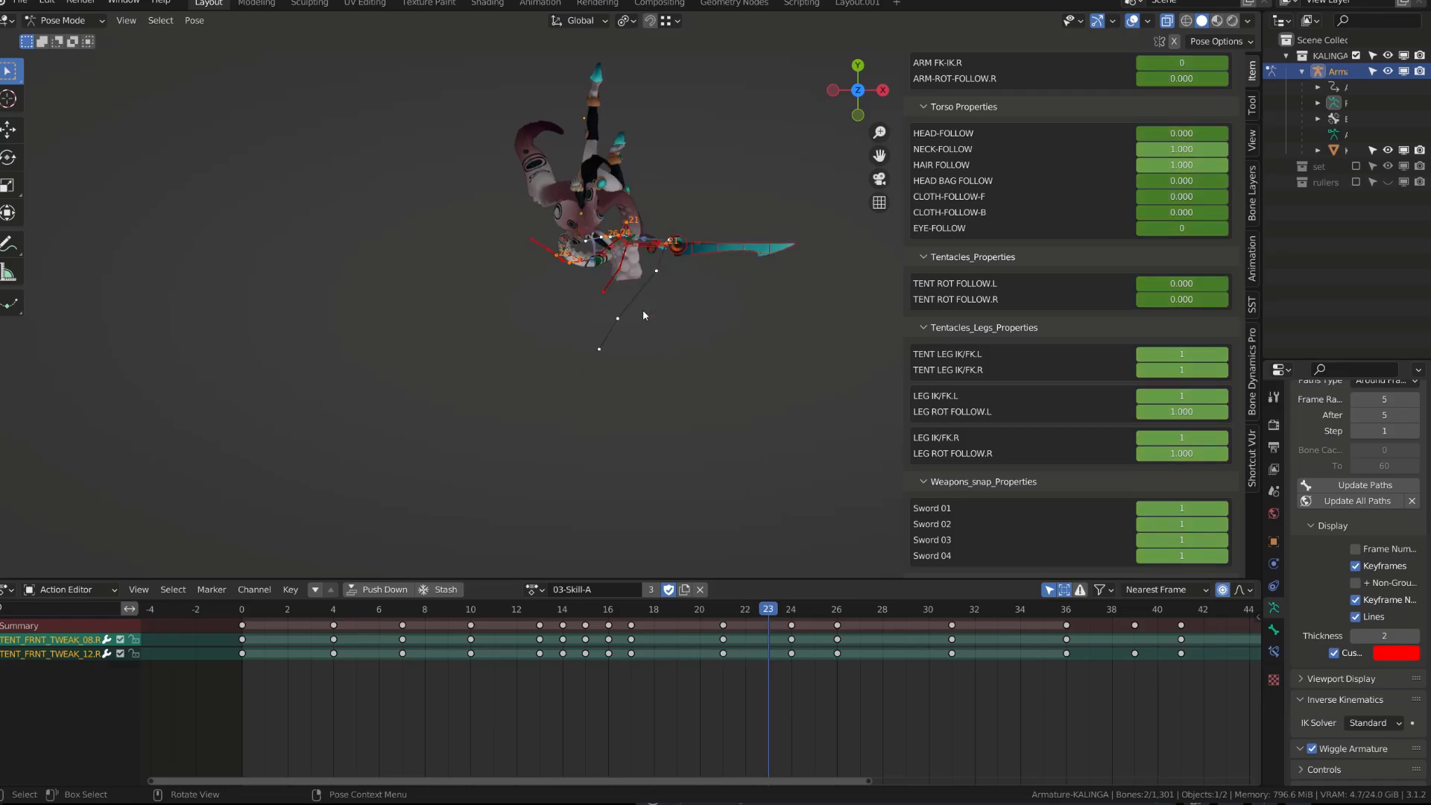
key("Right")
key("Right")
key("Right")
key("Right")
key("Right")
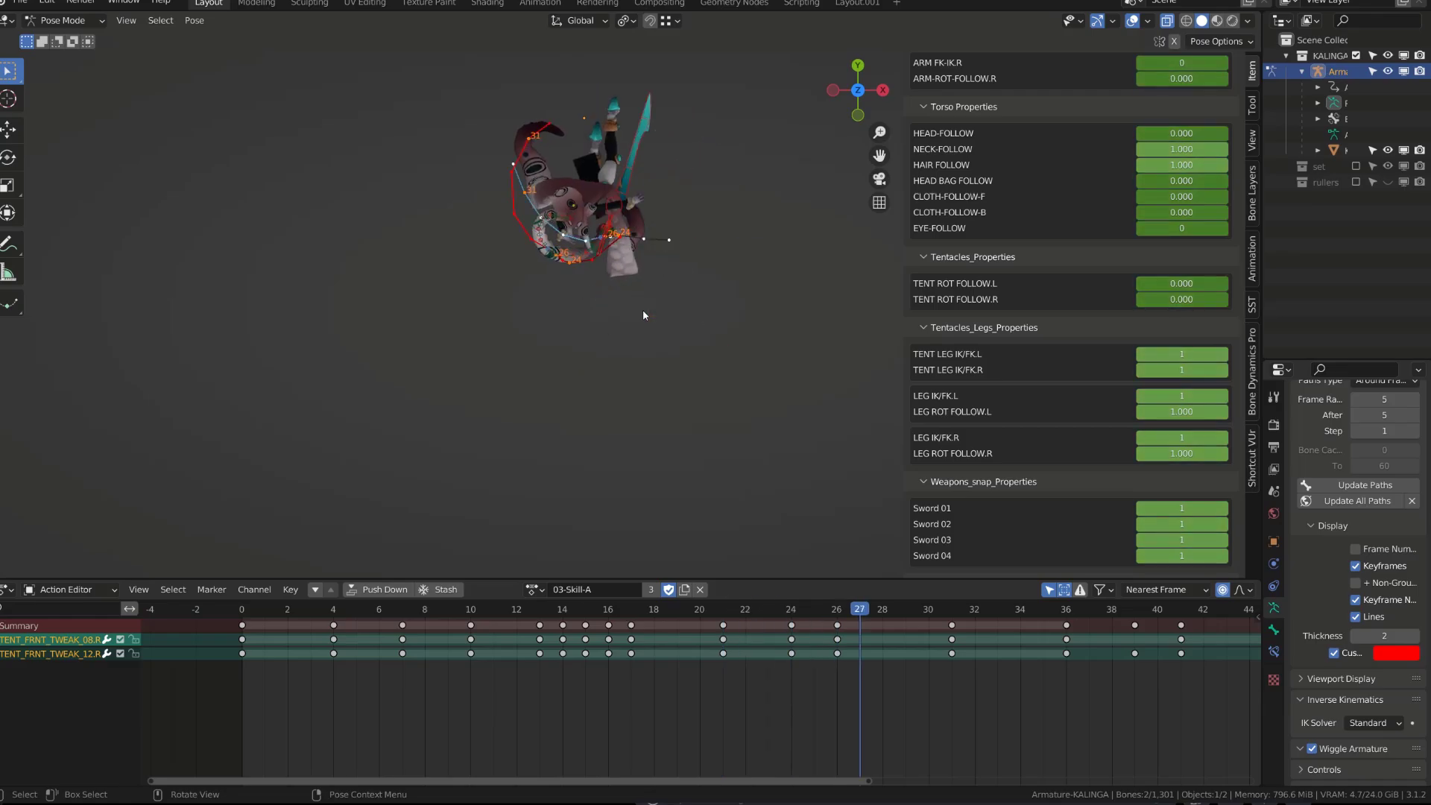
key("Right")
key("Right")
key("Right")
key("Right")
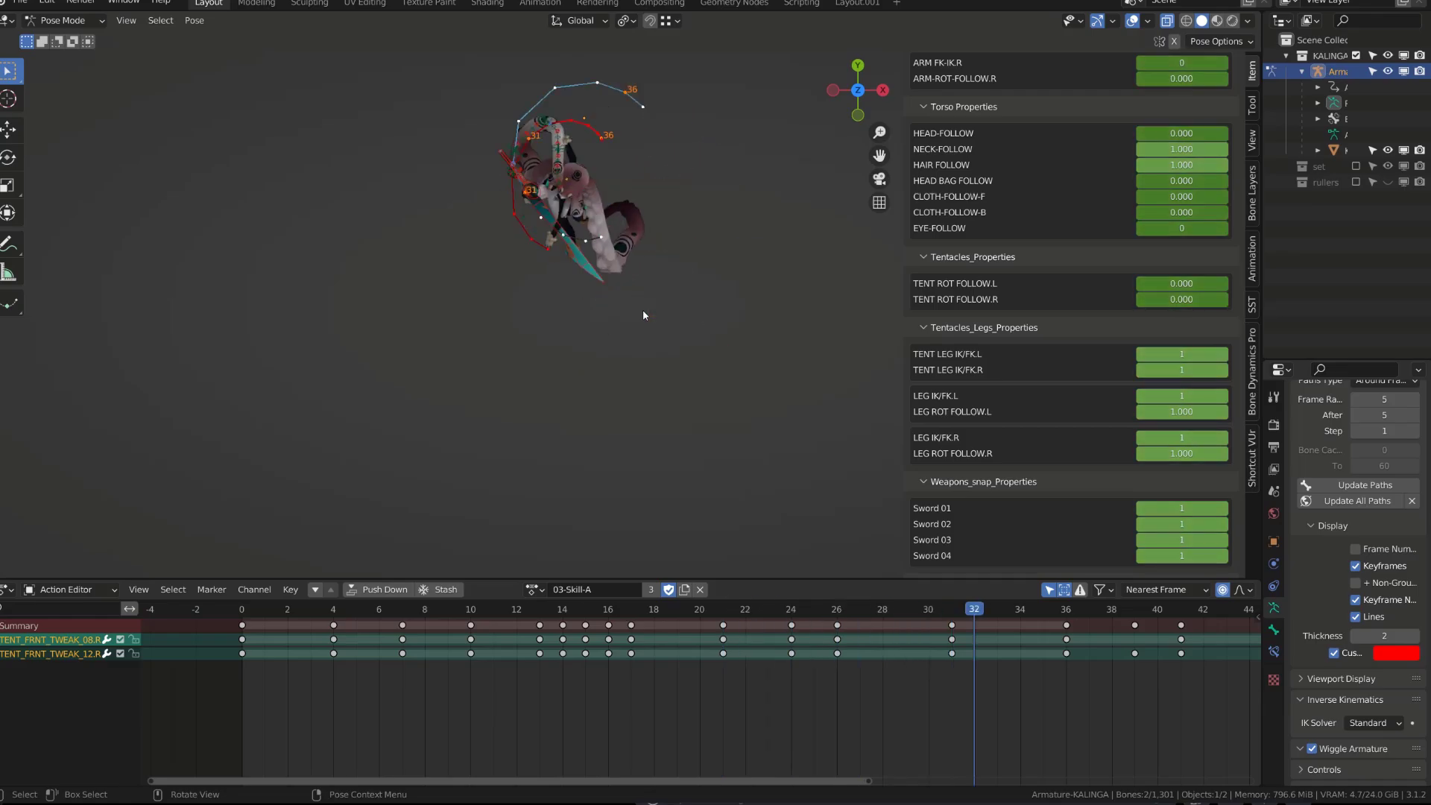
- Step backward from frame 32 to 19, comparing the motion paths of the tentacle's tip and middle
key("Left")
key("Left")
key("Left")
key("Left")
key("Left")
key("Left")
key("Left")
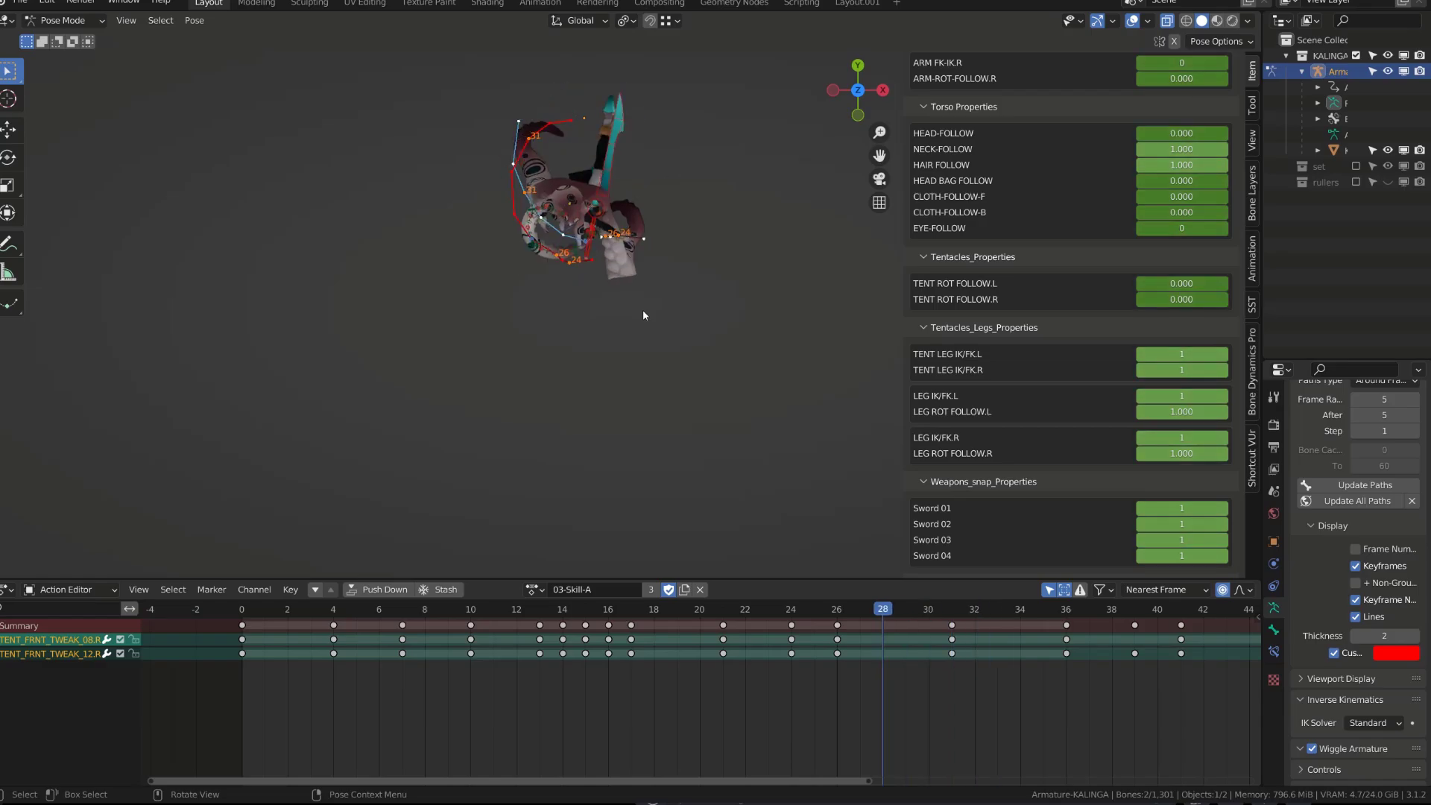
key("Left")
key("Left")
key("Left")
key("Left")
key("Left")
key("Left")
key("Left")
key("Left")
key("Left")
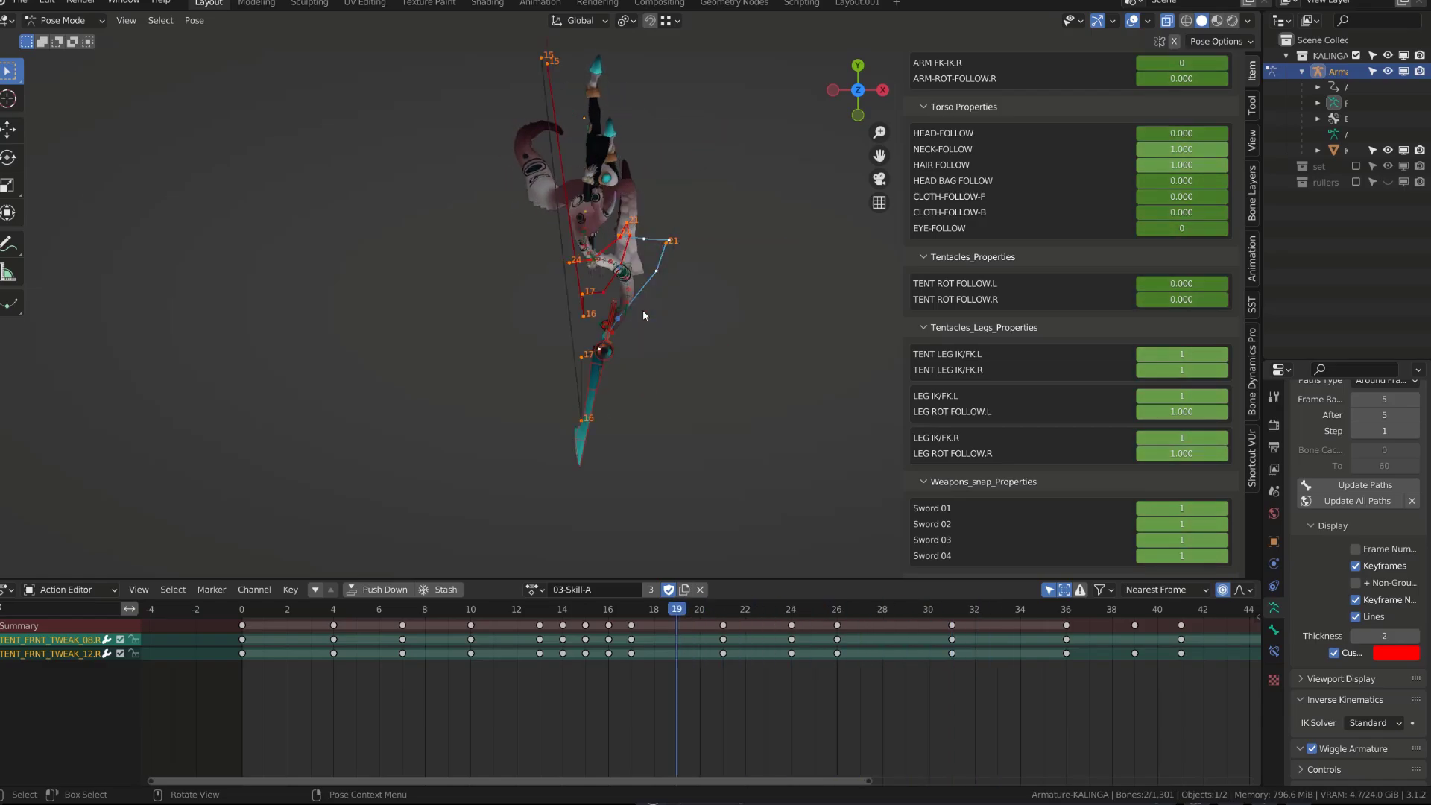
- Step through the frames around 17 and play the animation to check the tentacle's sweep from above
key("Right")
key("Right")
key("Right")
key("Right")
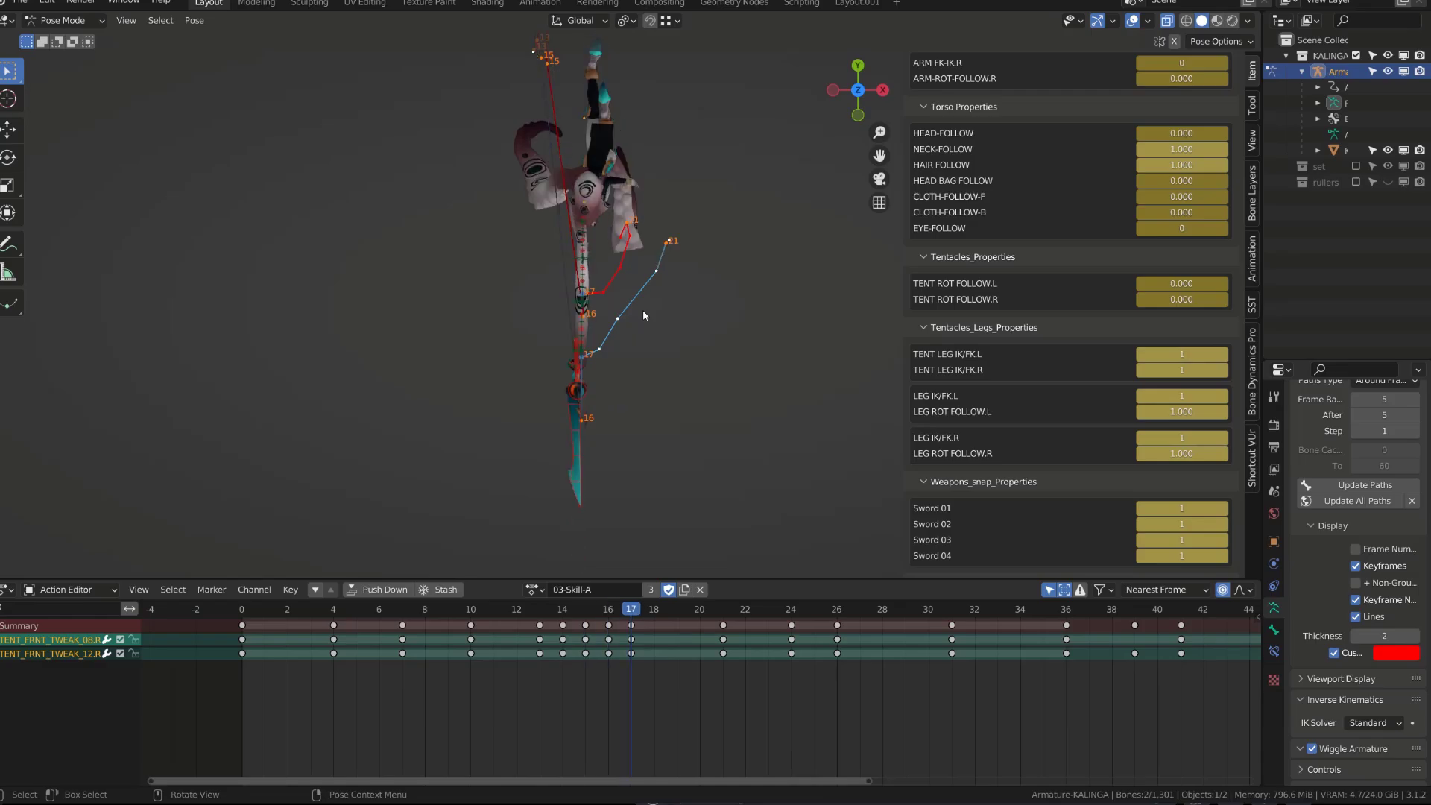
key("space")
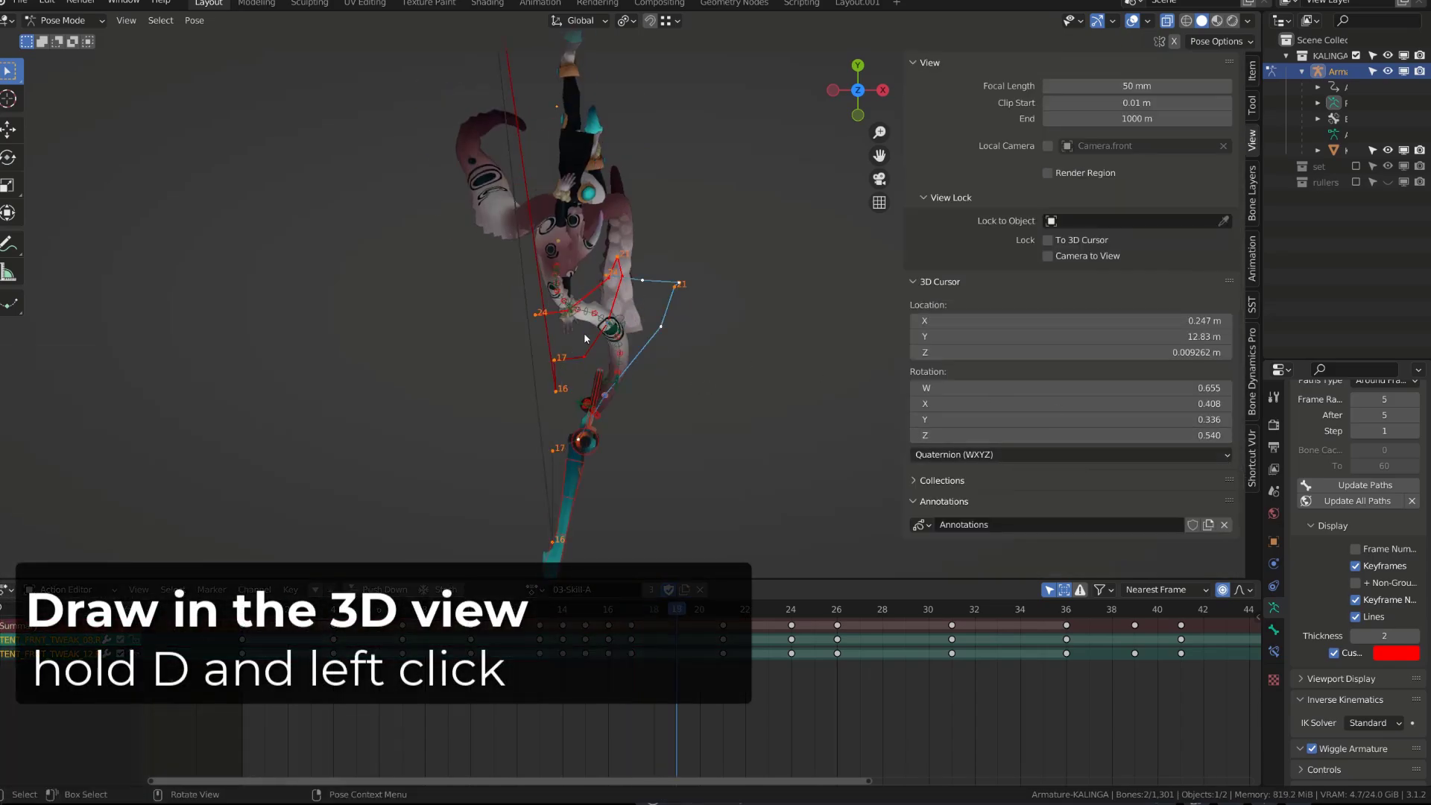
- Draw a curved annotation stroke around the character at frame 20 as the tentacle's arc guide, and scrub the timeline against it
key("Right")
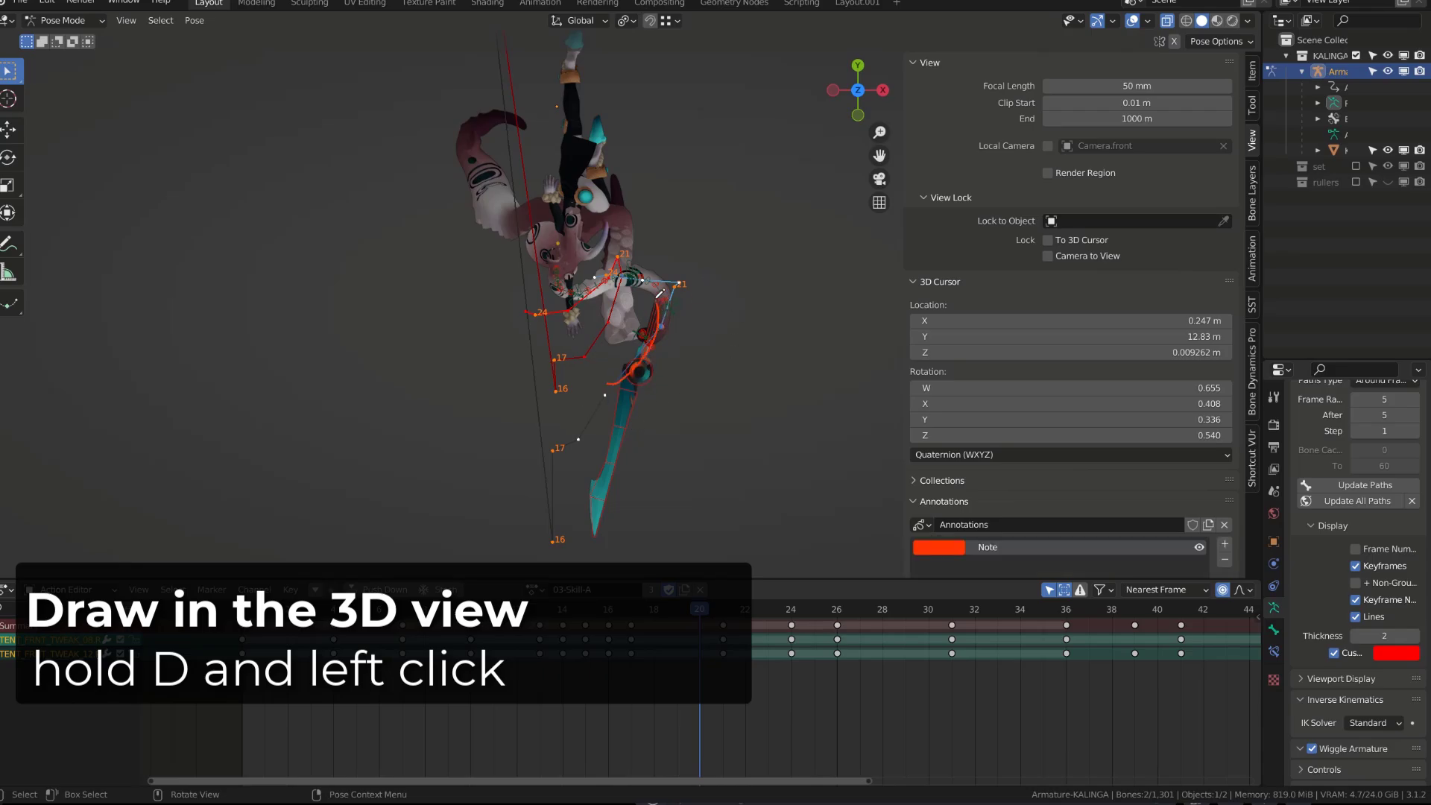
left_click_drag(519, 284, 421, 173)
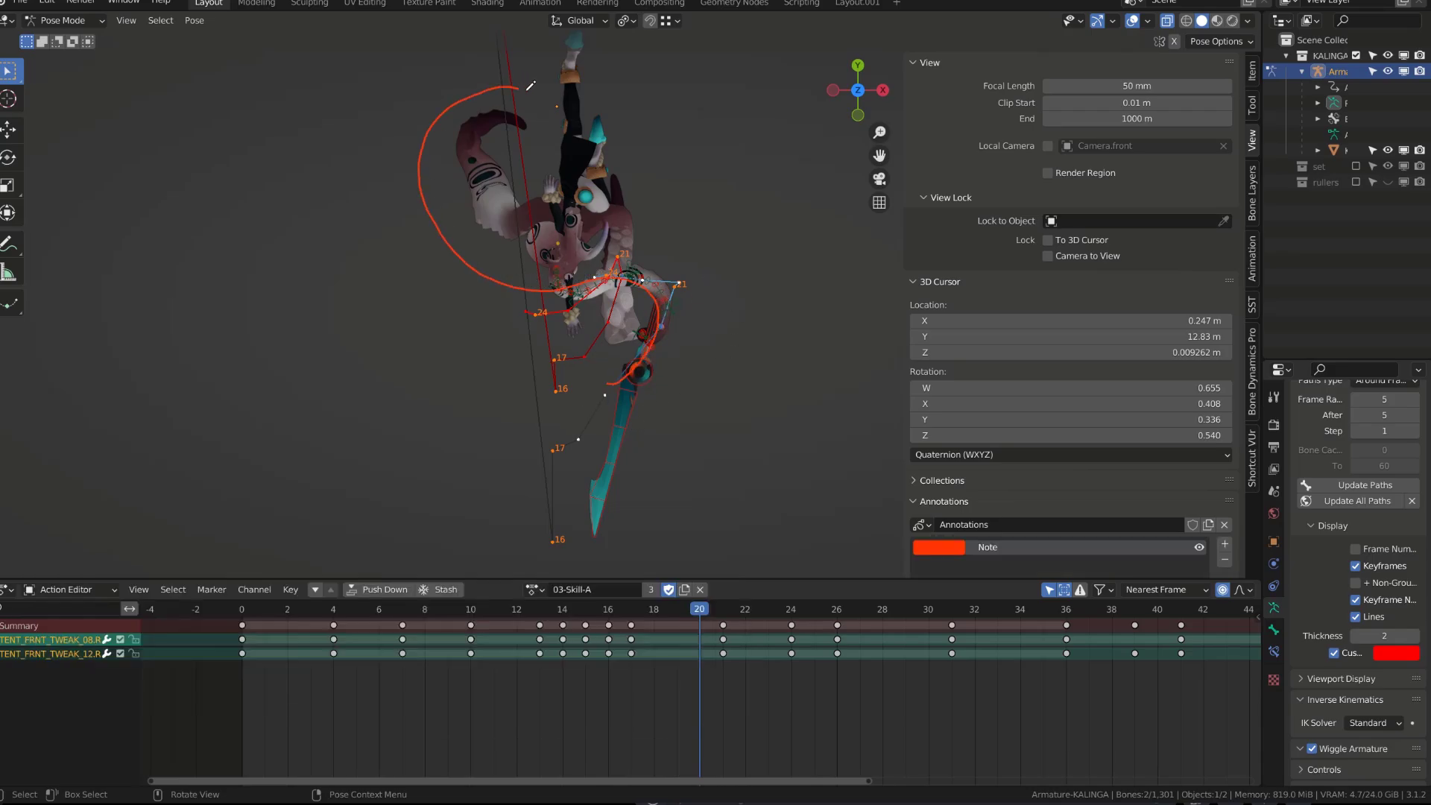
scroll(1164, 526, "down", 3)
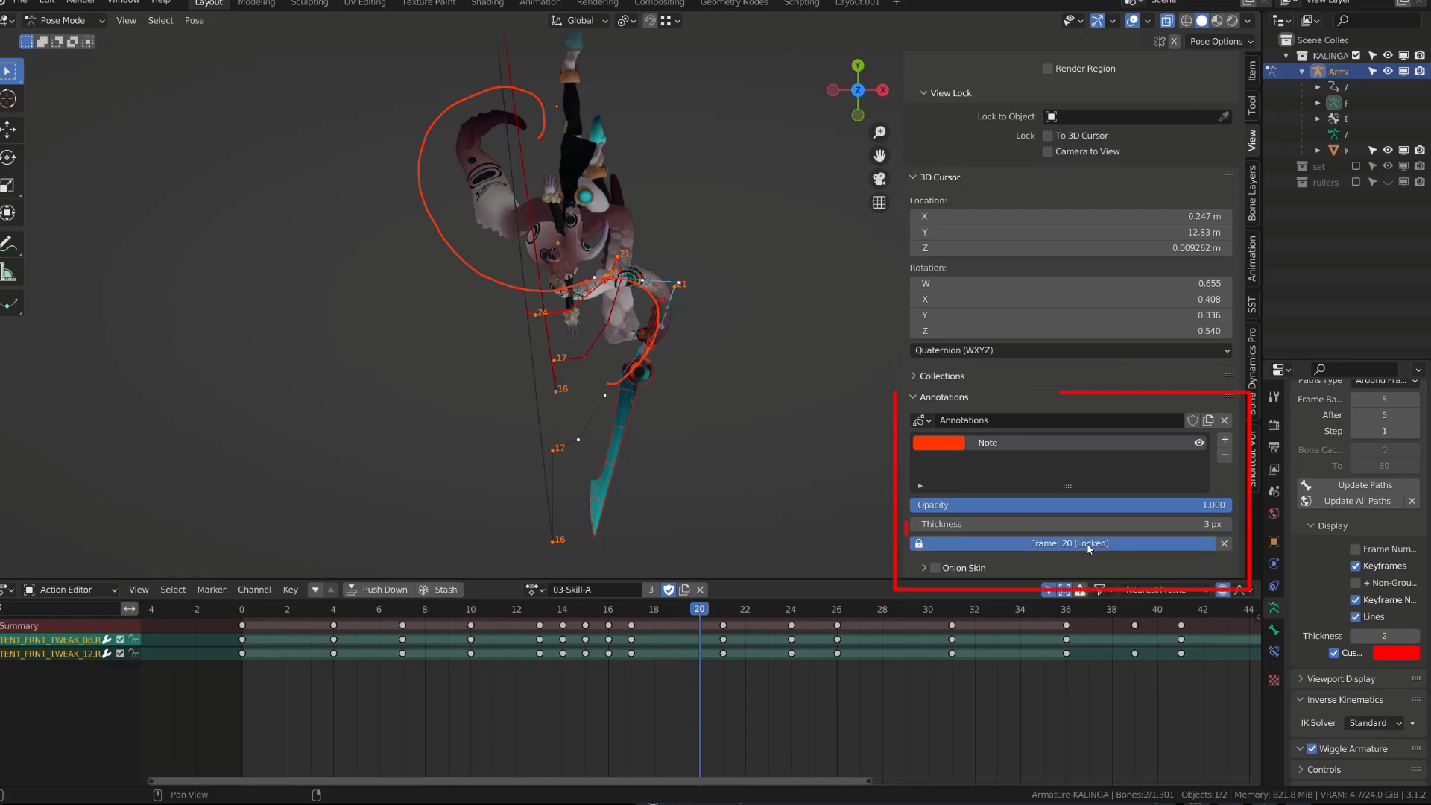
left_click_drag(701, 610, 1235, 641)
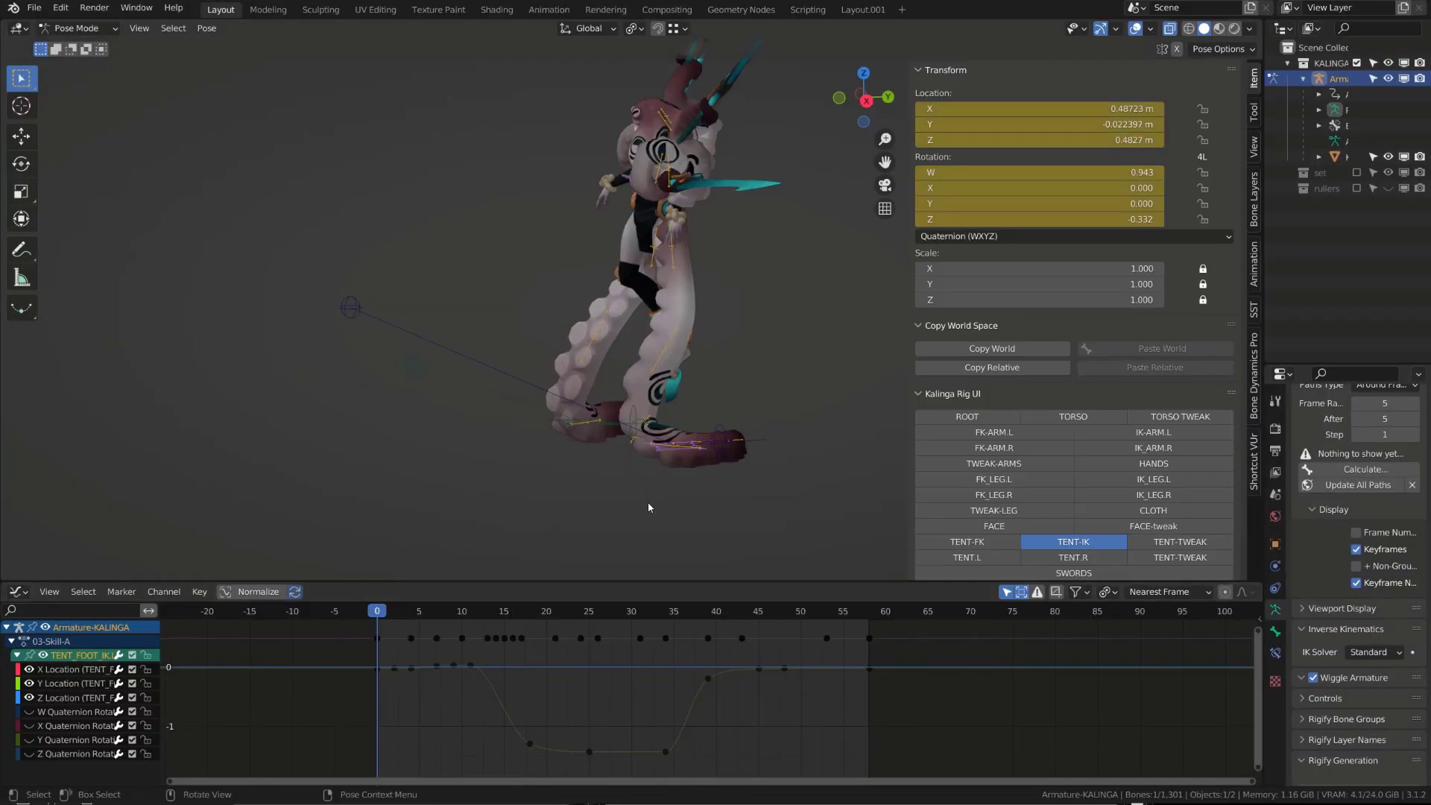
- Play the attack from the start and scrub back to frame 2, examining the leg tentacles' movement
key("space")
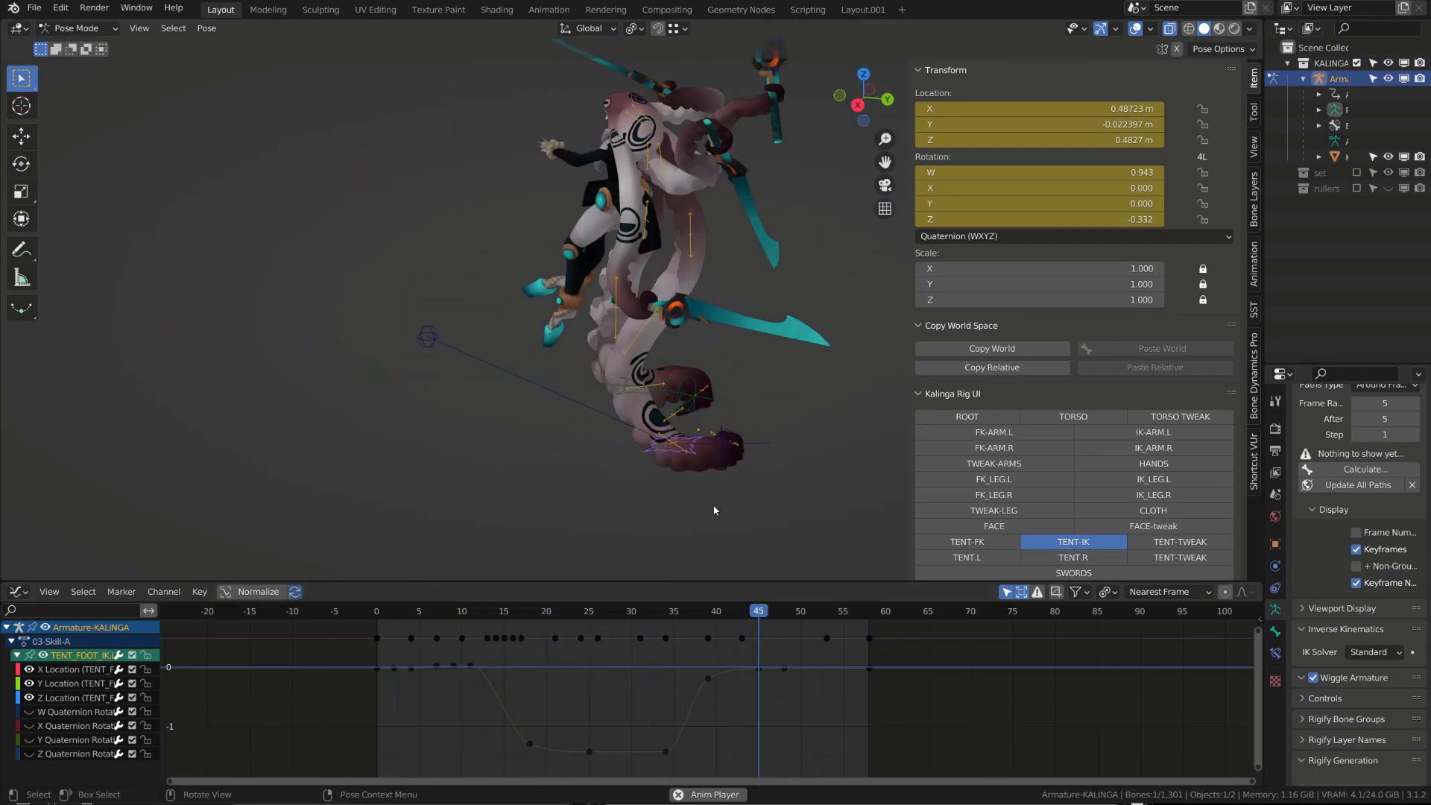
key("space")
mouse_move(678, 616)
left_mouse_down()
mouse_move(776, 632)
mouse_move(625, 623)
mouse_move(422, 579)
left_mouse_up()
middle_click_drag(425, 566, 512, 516)
mouse_move(421, 629)
left_mouse_down()
mouse_move(722, 629)
mouse_move(393, 631)
left_mouse_up()
- Select the curve control on a leg tentacle and calculate its motion path for frames 0 to 60 at the bone head
left_click(535, 284)
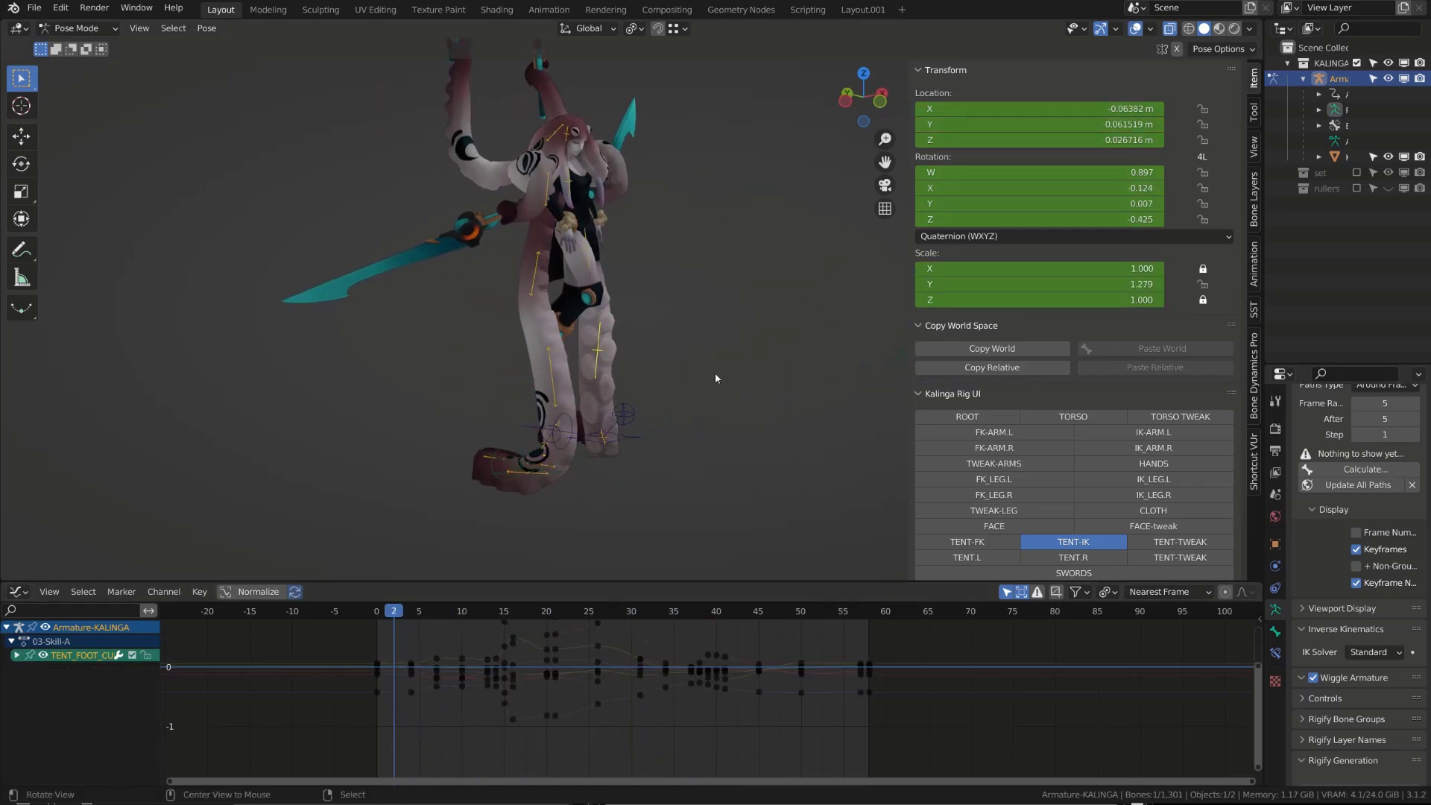
left_click_drag(715, 374, 553, 367, "alt")
key("q")
left_click(540, 352)
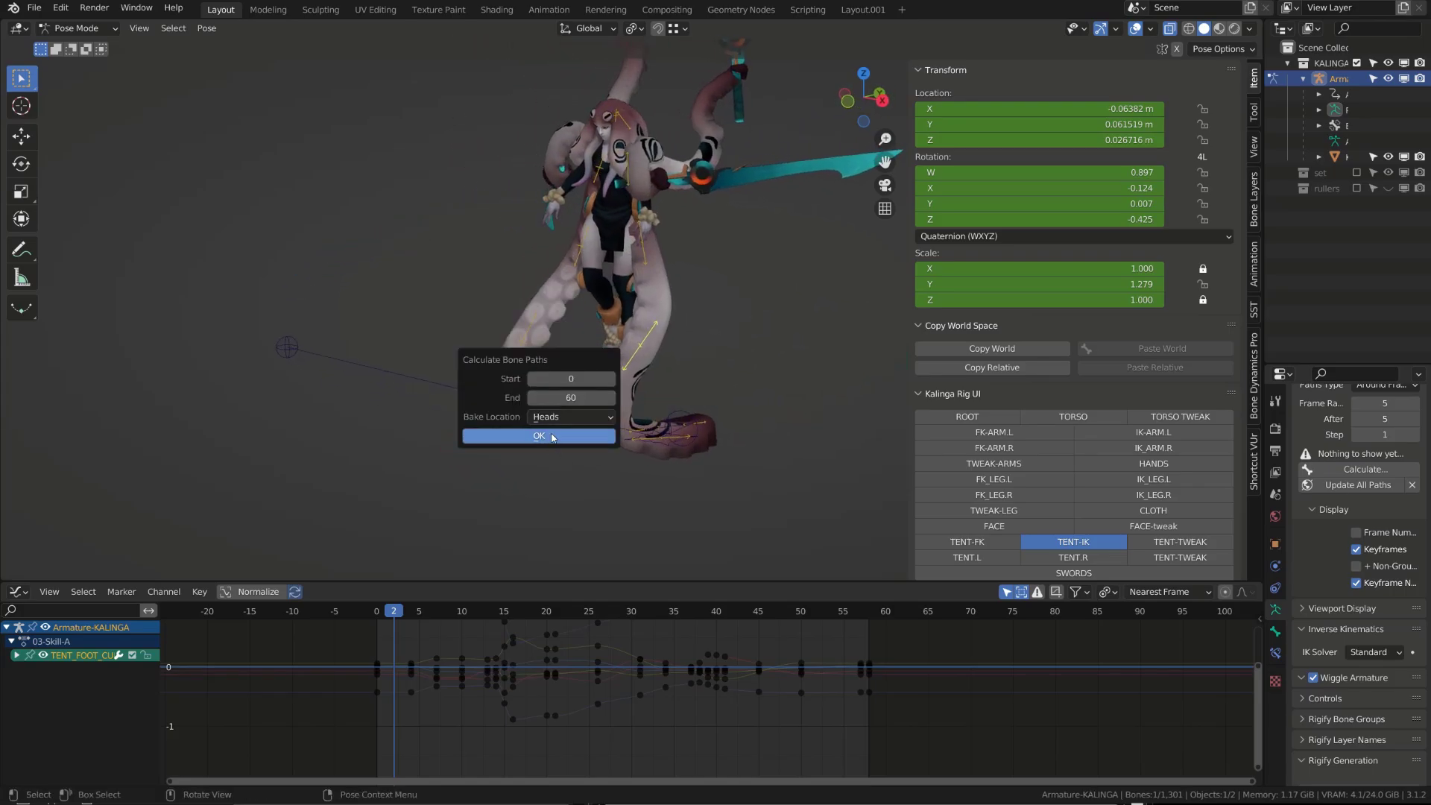
key("Return")
- Scrub the attack from frame 0 to examine the leg tentacle control's path, and try moving the control
middle_click_drag(754, 466, 477, 574)
left_click(376, 612)
left_click_drag(377, 615, 538, 624)
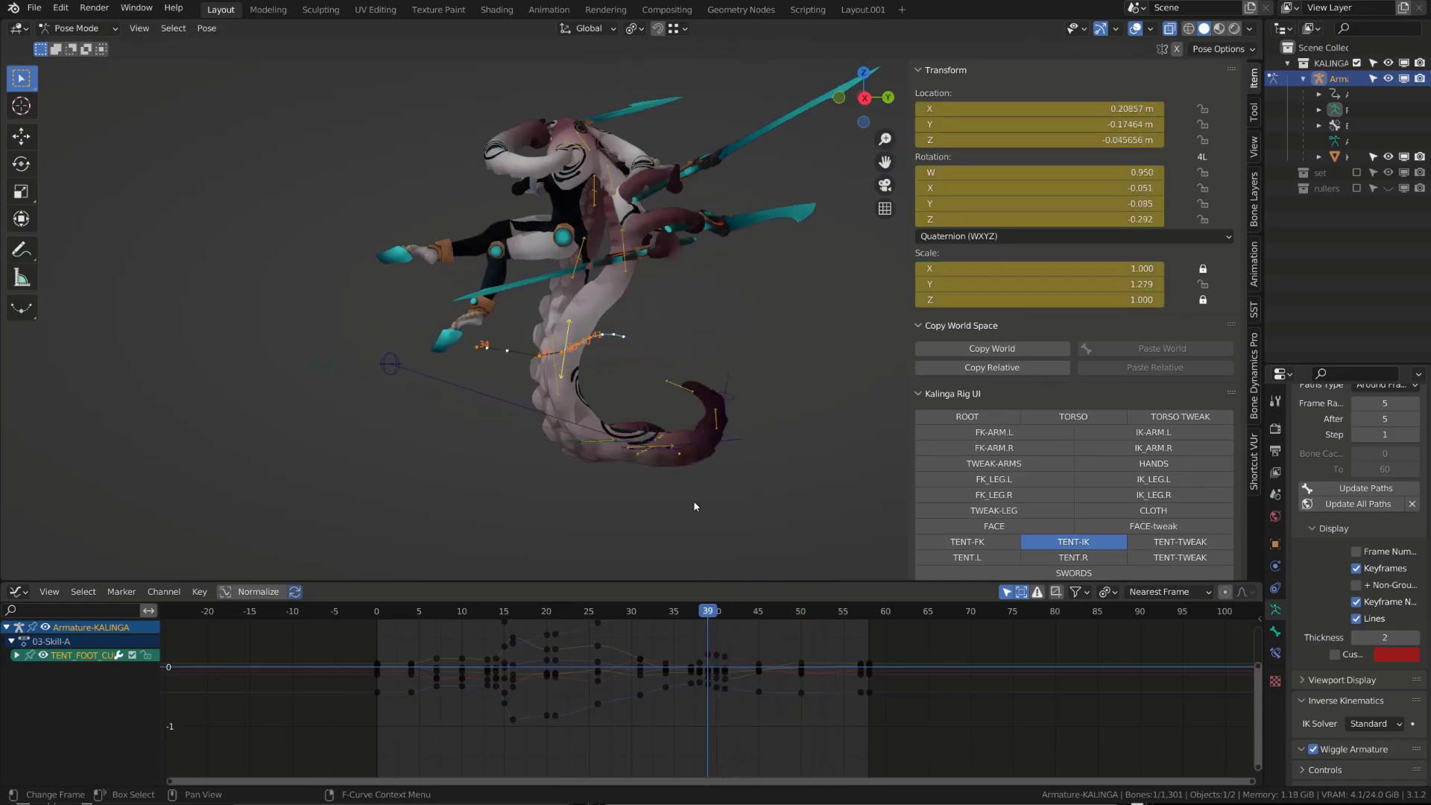
key("g")
right_click(651, 311)
middle_click_drag(644, 330, 804, 344)
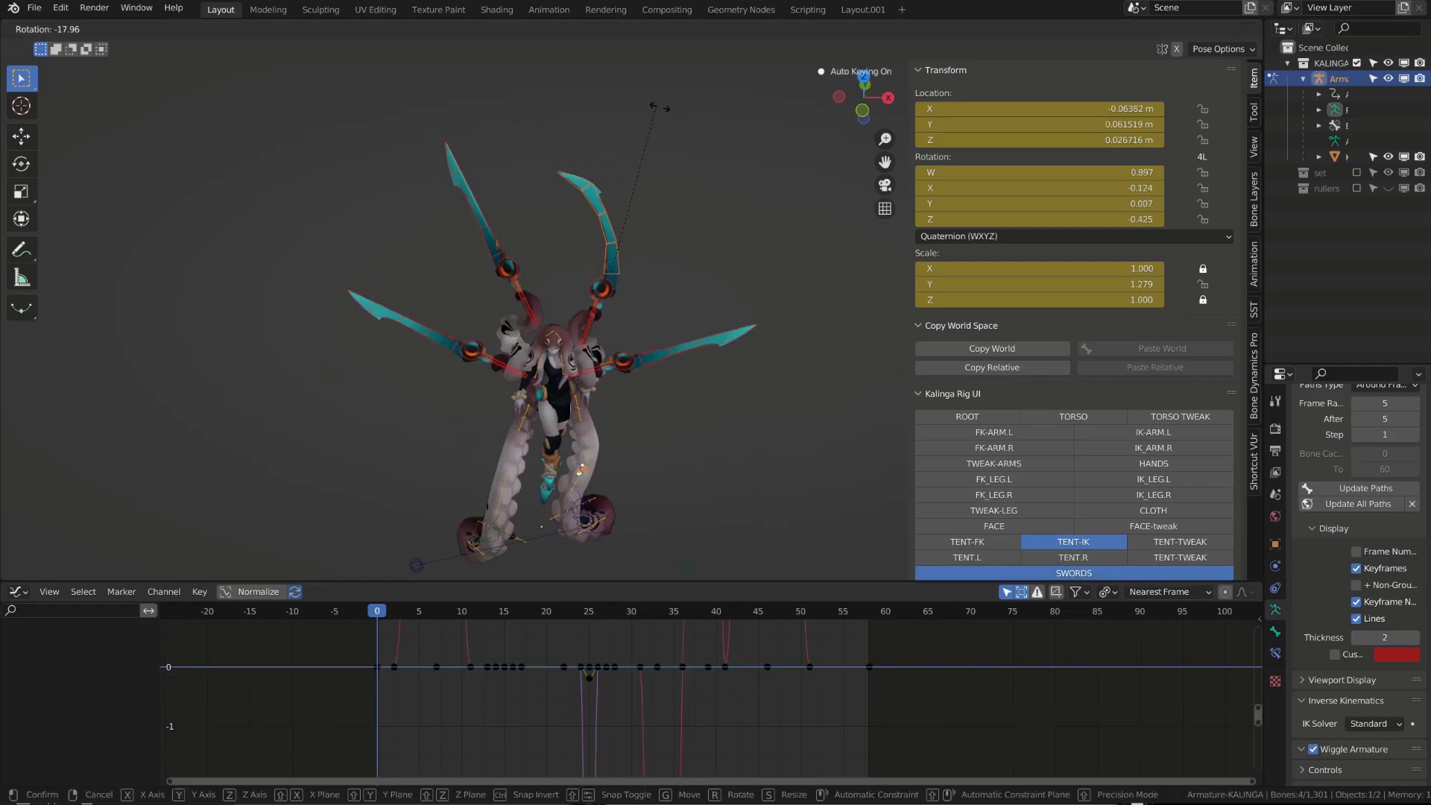
- Try rotating one sword's bones and stretching them along local Y, and scrub the opening frames
right_click(714, 176)
scroll(757, 196, "up", 2)
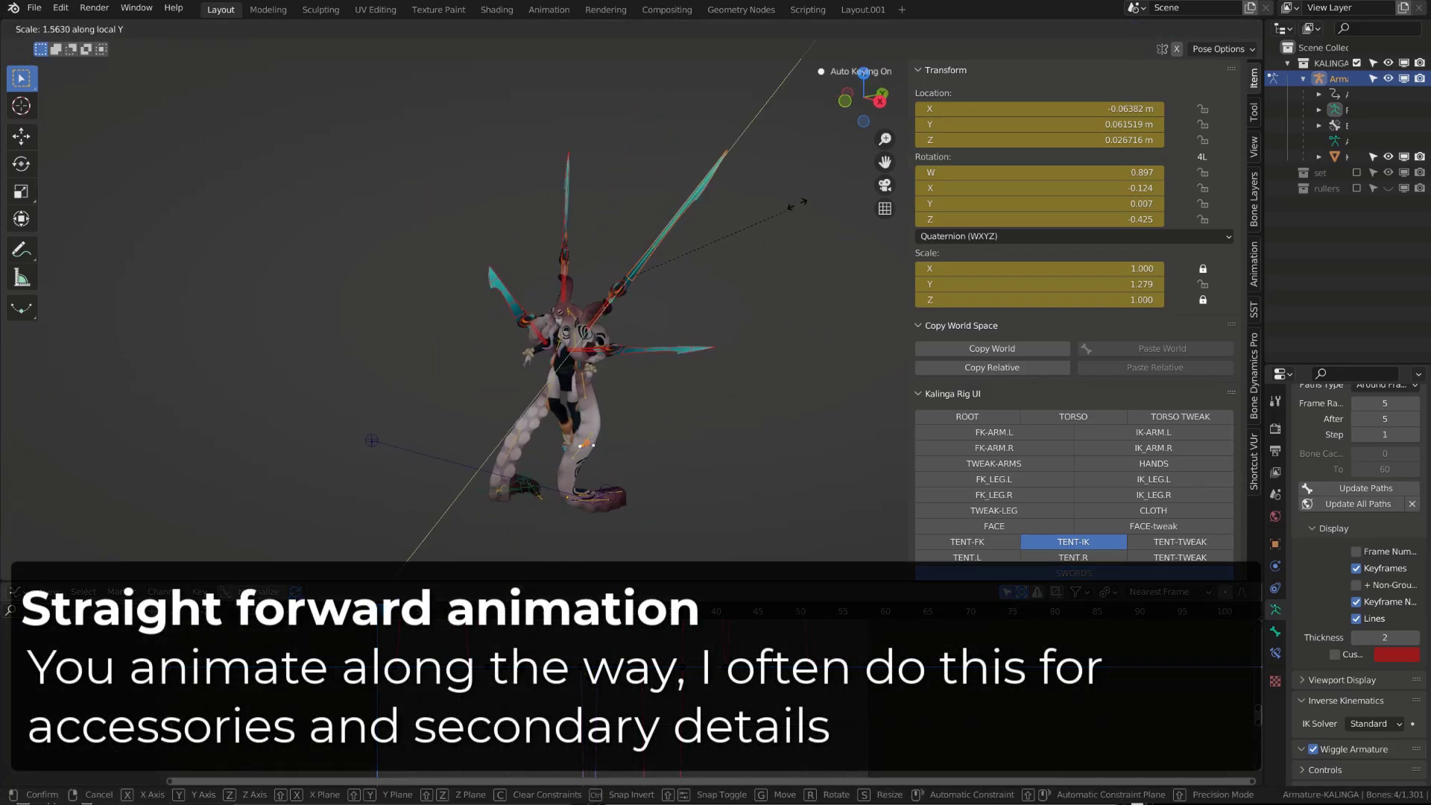
left_click_drag(404, 610, 437, 610)
left_click_drag(656, 260, 572, 215, "alt")
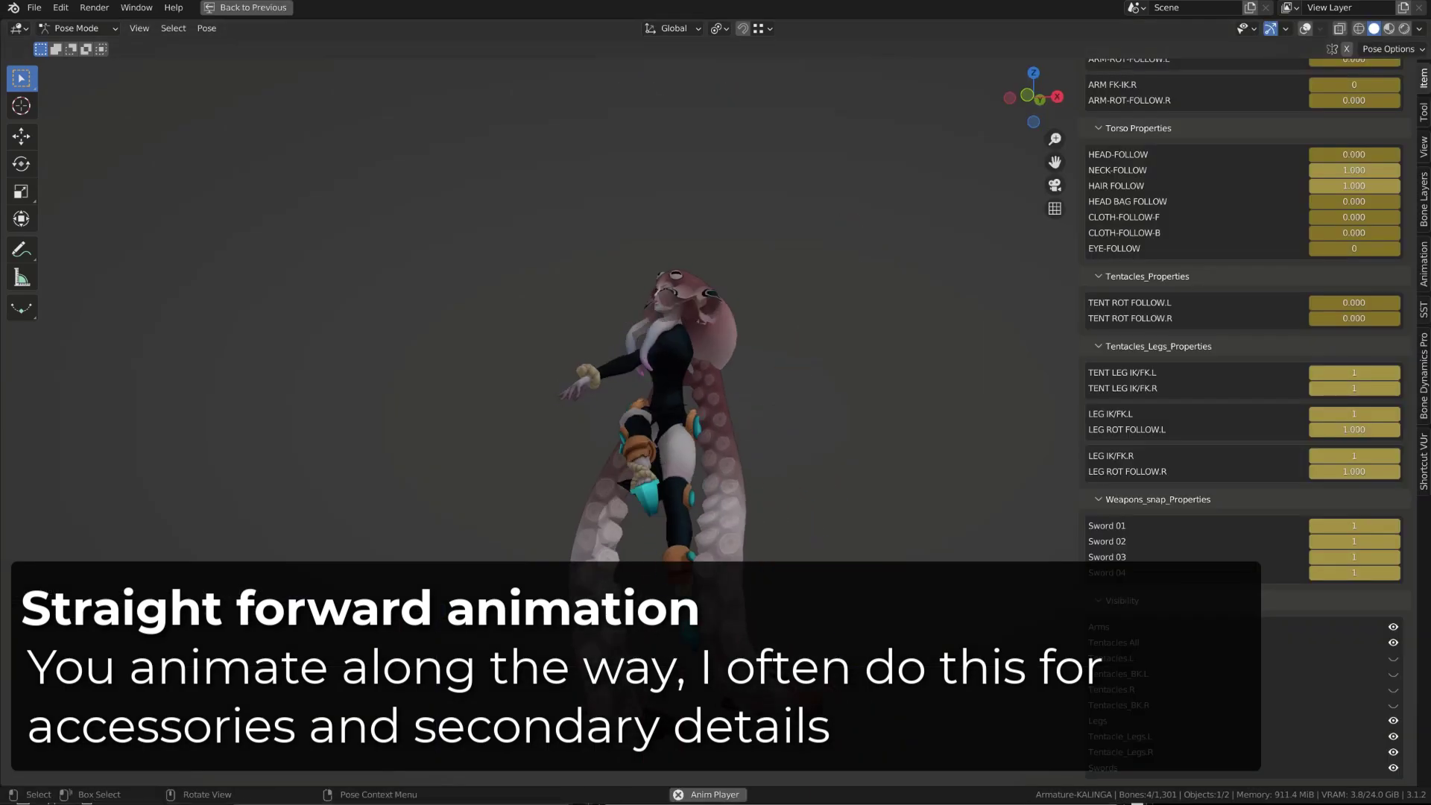